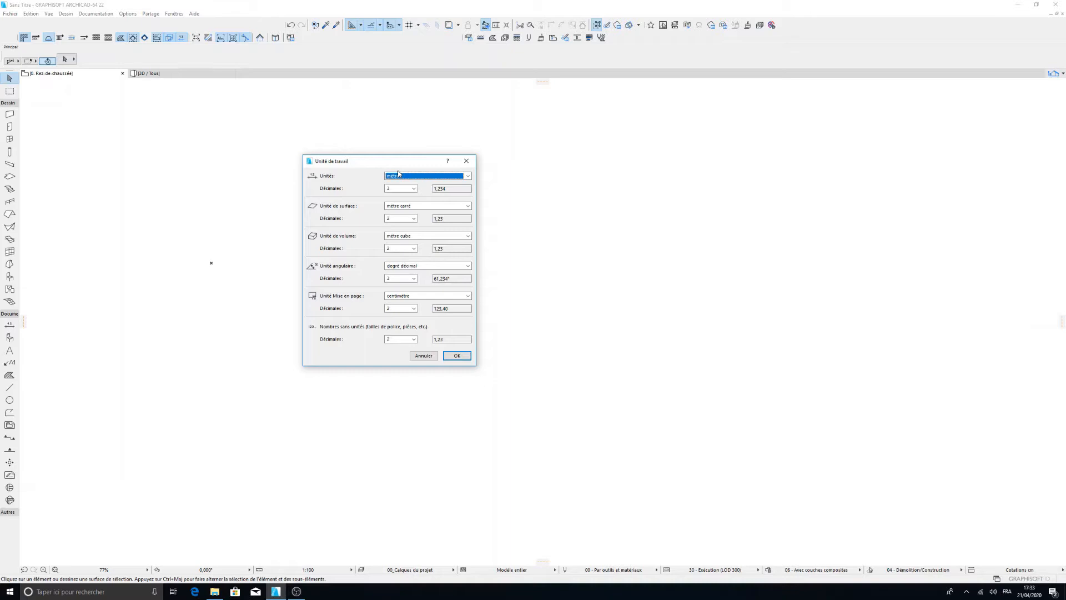
Accept the working units, then delete the Sous-sol and Toiture storeys in the storey settings
left_click(456, 357)
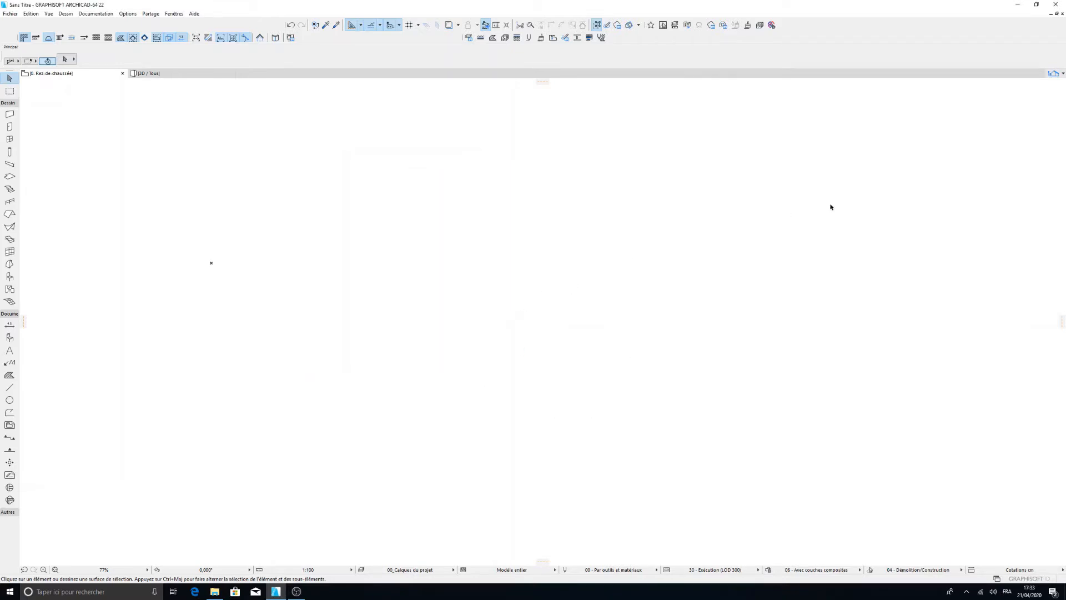
left_click(1055, 74)
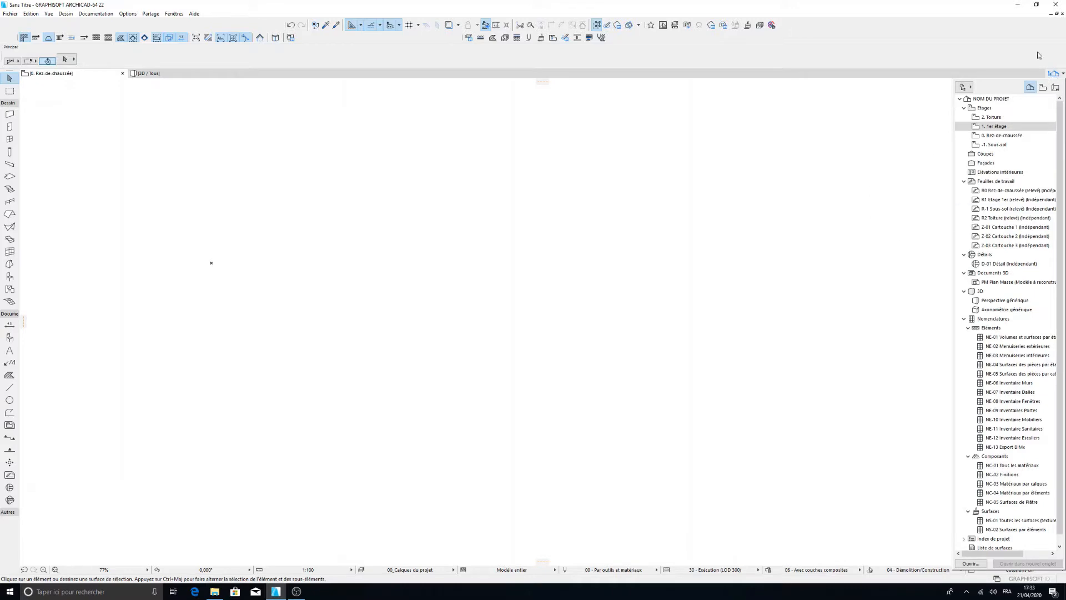
right_click(995, 146)
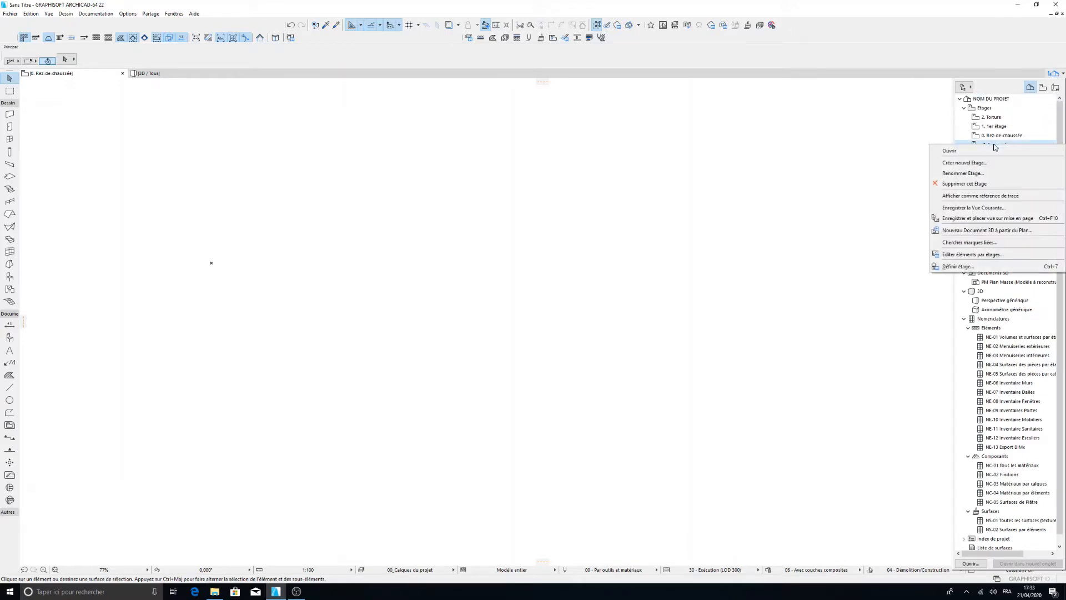
left_click(984, 267)
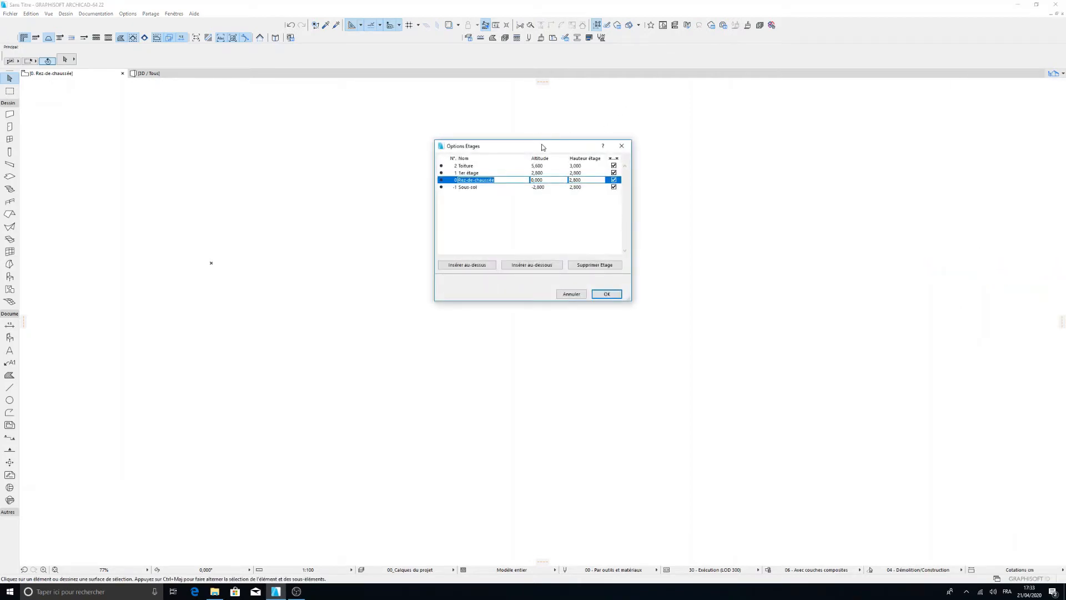
left_click_drag(543, 147, 420, 125)
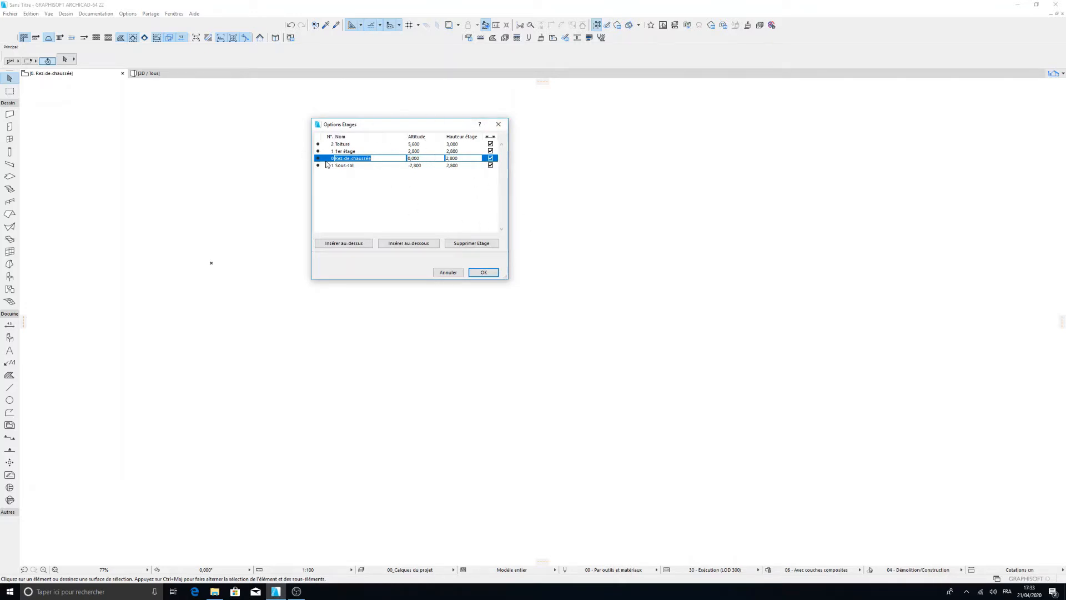
left_click(369, 165)
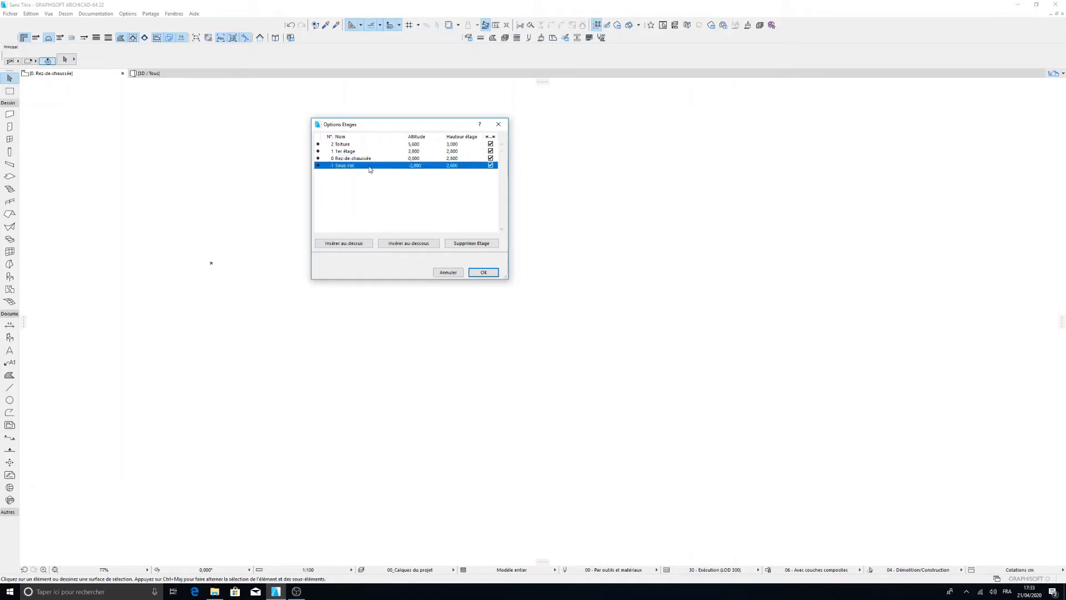
left_click(467, 246)
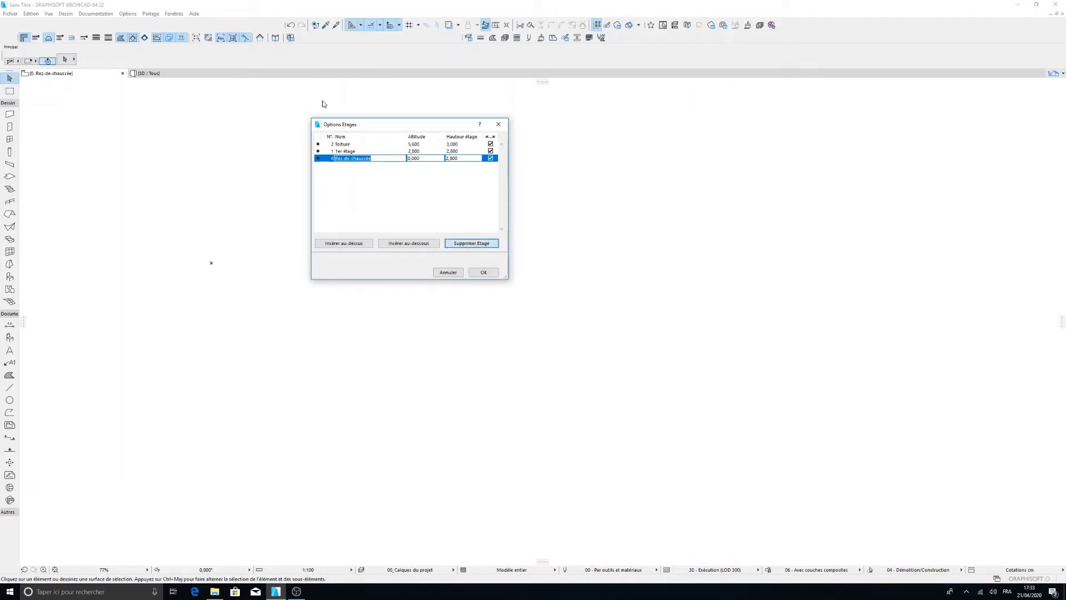
left_click(350, 146)
left_click(471, 244)
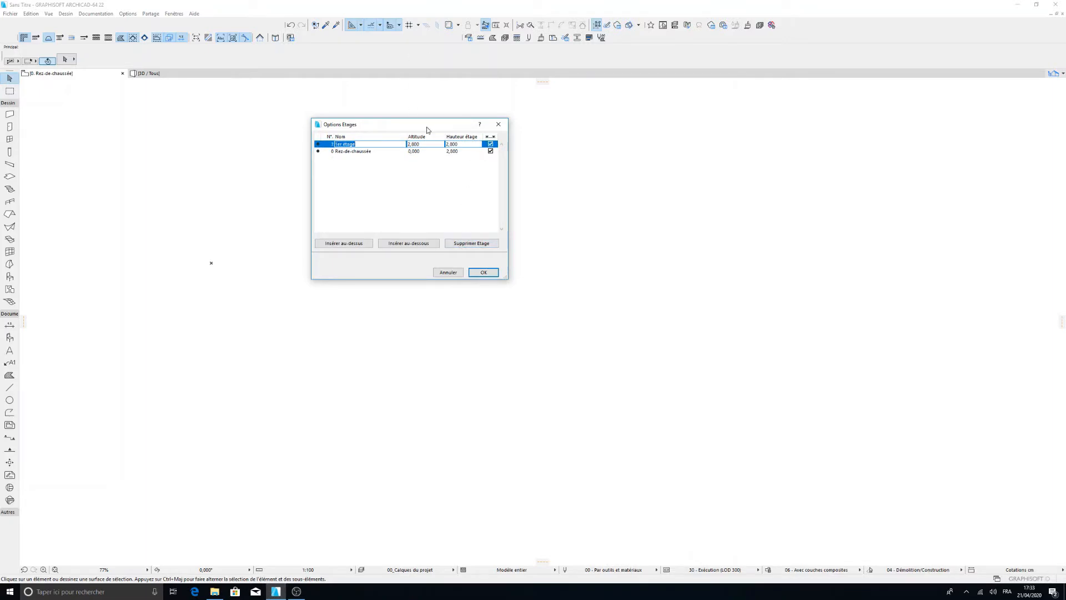
Set the Rez-de-chaussée storey height to 3,6 m
left_click(367, 151)
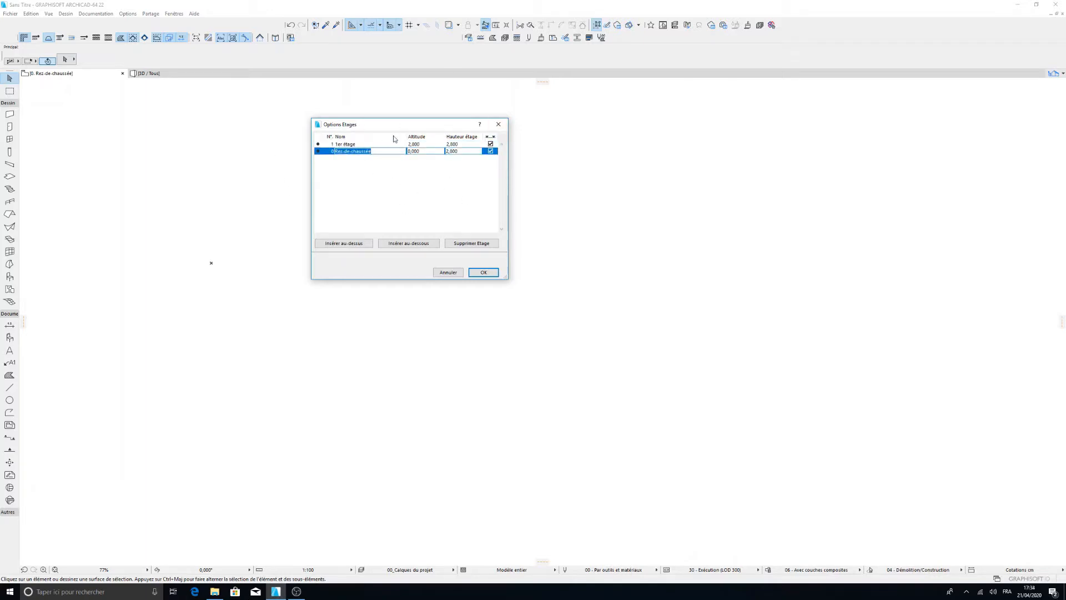
left_click(459, 151)
type("3,6")
key("Return")
Set the 1er étage storey height to 0,500 m
left_click(353, 145)
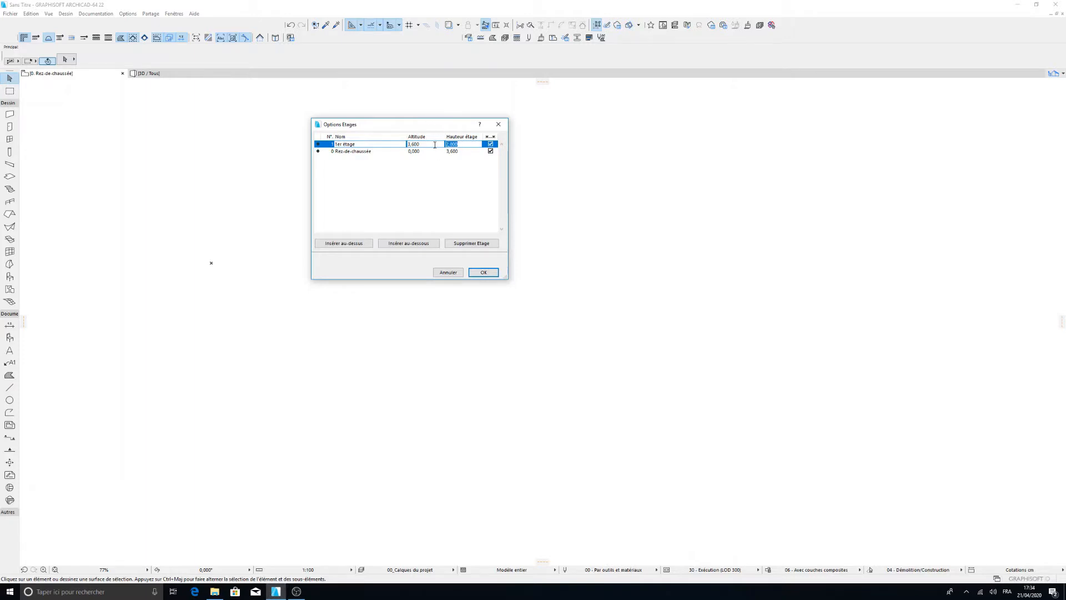
type("0,")
left_click(452, 146)
left_click_drag(457, 145, 426, 148)
type("0,500")
key("Return")
Turn off the level-line display for both storeys and apply the storey settings, including the pending storey deletions
left_click(490, 151)
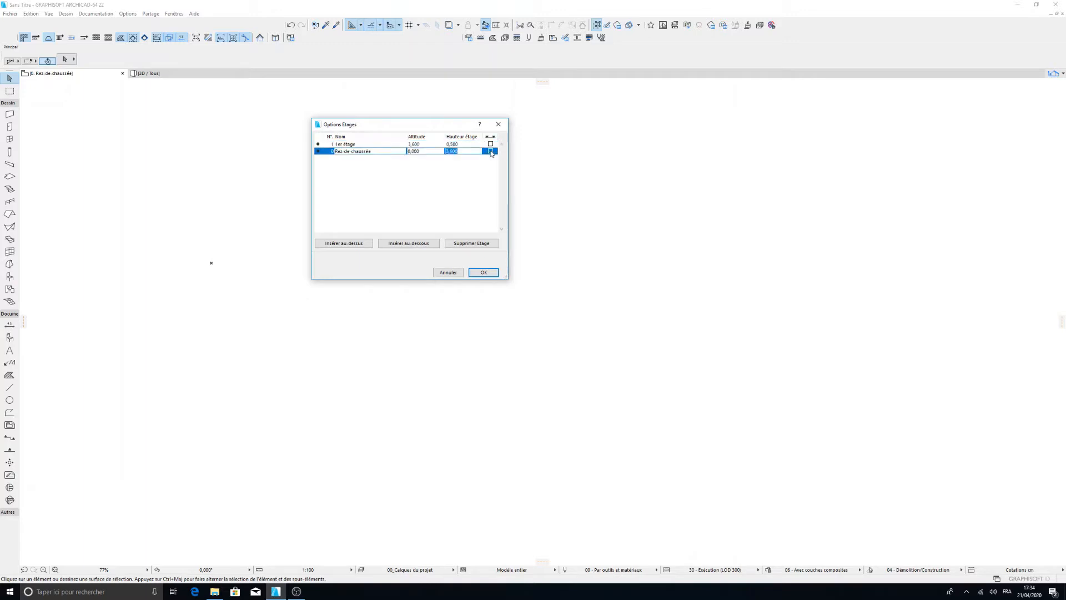
left_click(484, 272)
left_click_drag(406, 167, 392, 224)
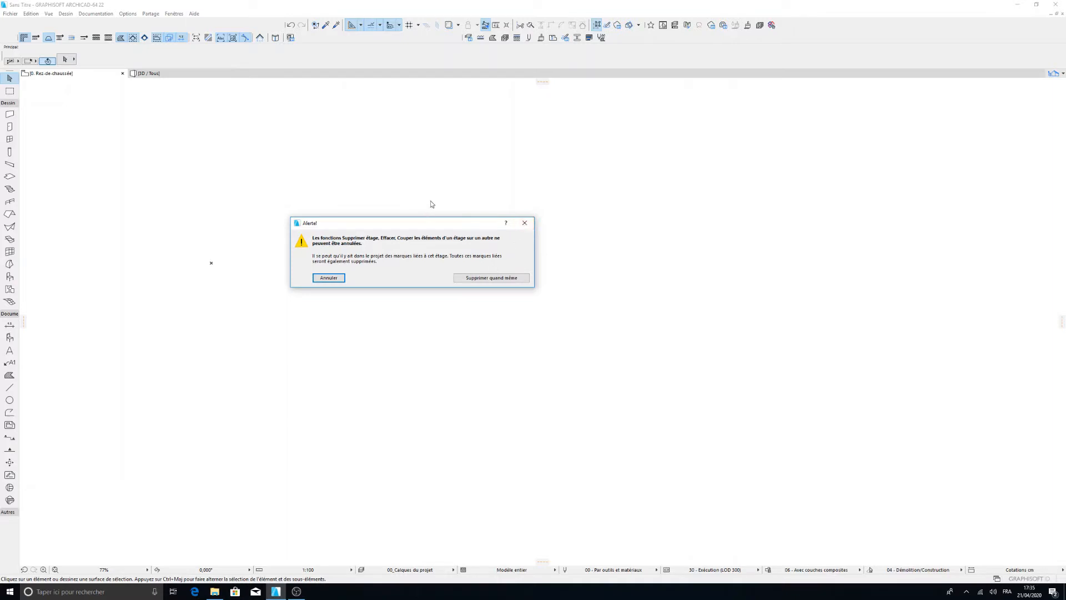
left_click(486, 278)
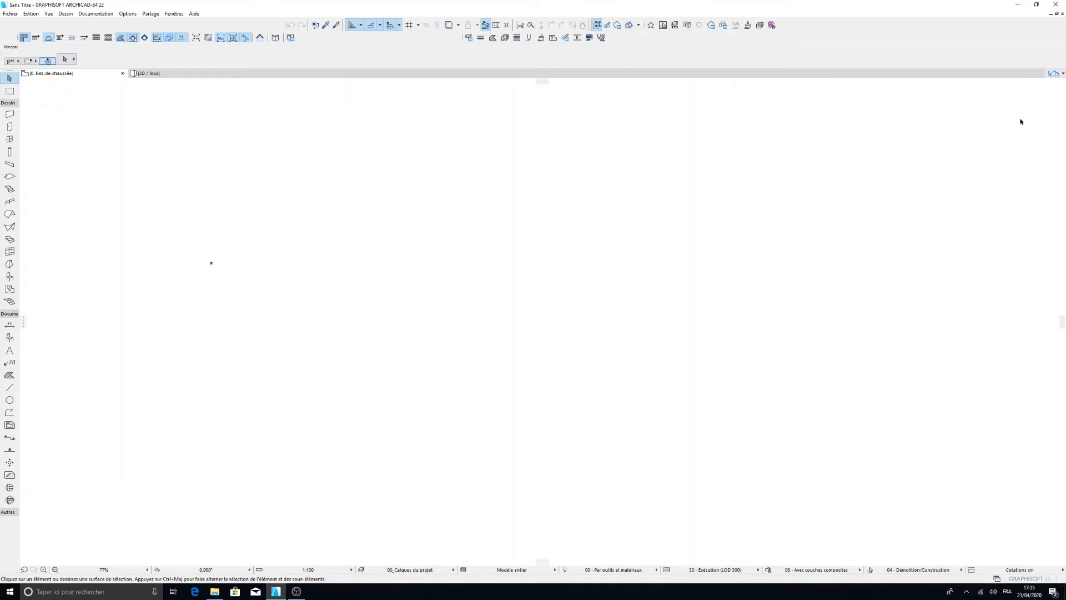
left_click(1058, 77)
left_click(1054, 74)
left_click(1007, 128)
In the Wall tool's default settings, unlink the wall top (Non lié) and choose a basic structure in Bois - Aggloméré 02
left_click(7, 116)
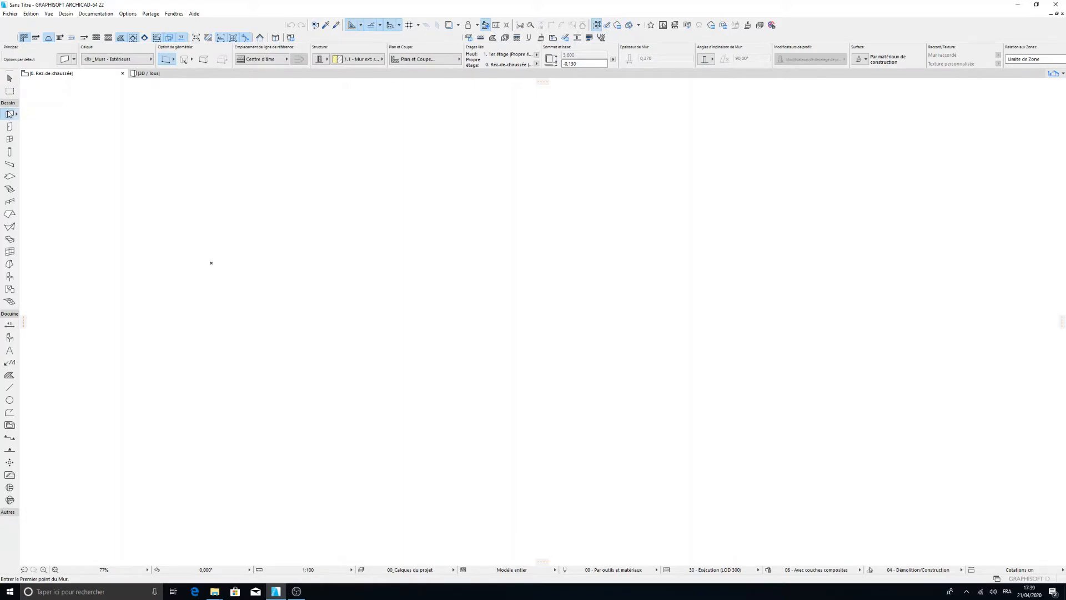
left_click(64, 59)
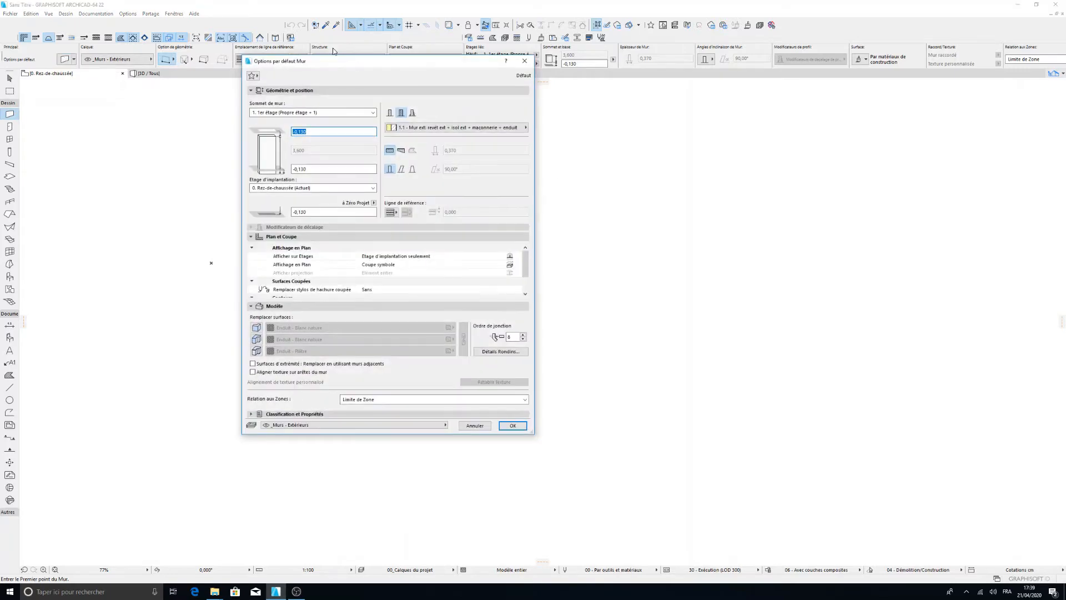
left_click_drag(378, 62, 409, 92)
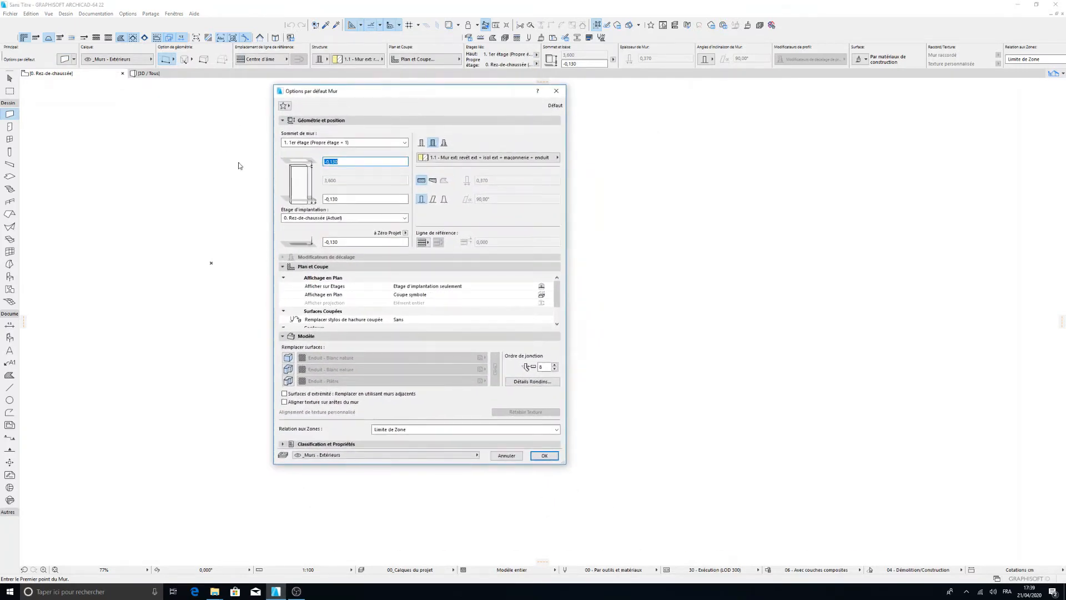
left_click(405, 143)
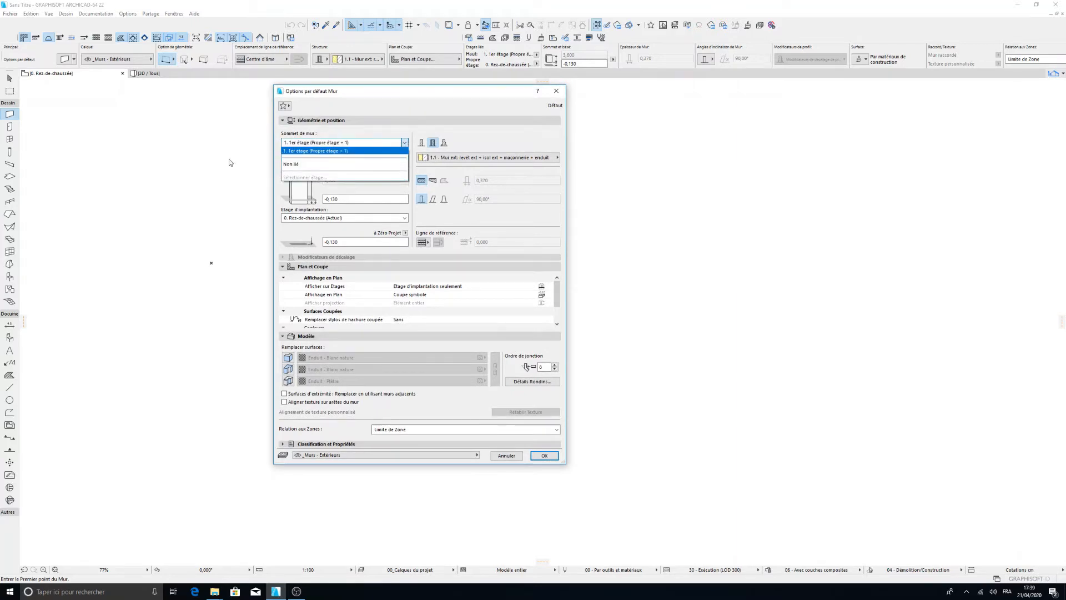
left_click(311, 165)
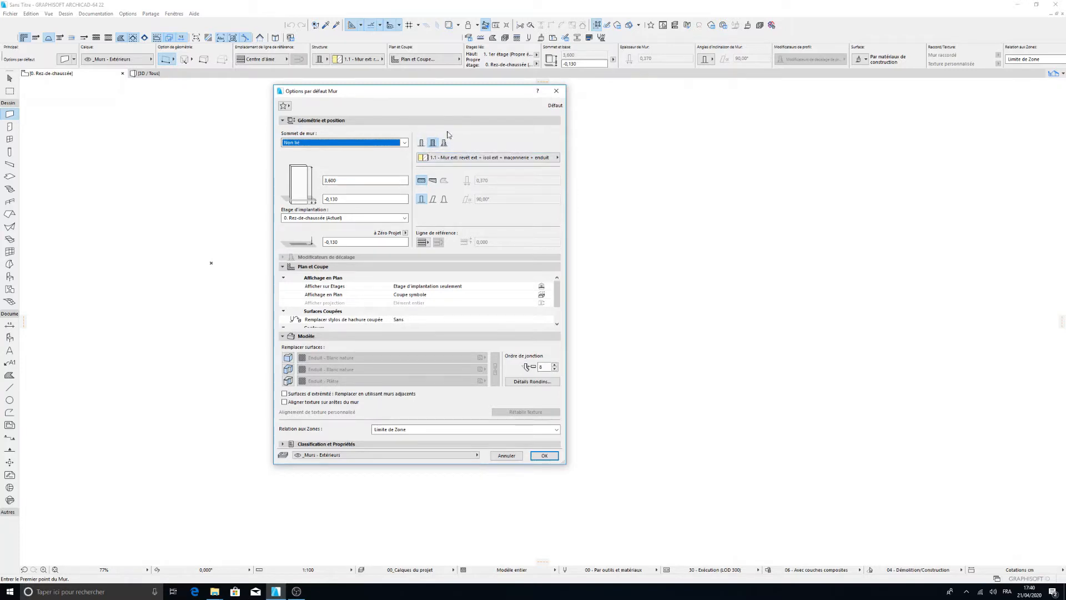
left_click(421, 144)
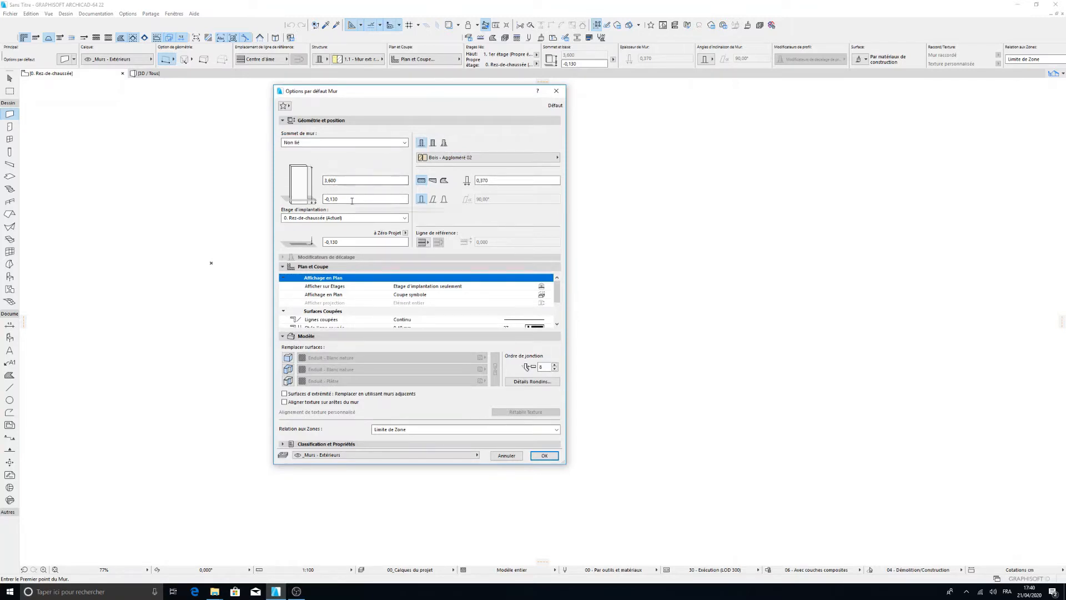
Set the default wall's base offset to 0,000, its height to 3,400 and its thickness to 0,150
left_click_drag(355, 199, 309, 203)
type("0,00")
left_click(336, 181)
left_click_drag(336, 181, 271, 187)
type("3,4")
key("Tab")
type("0,1")
Override all three wall surfaces with Enduit - Blanc nature, link them together and accept the wall defaults
left_click(288, 358)
left_click(288, 369)
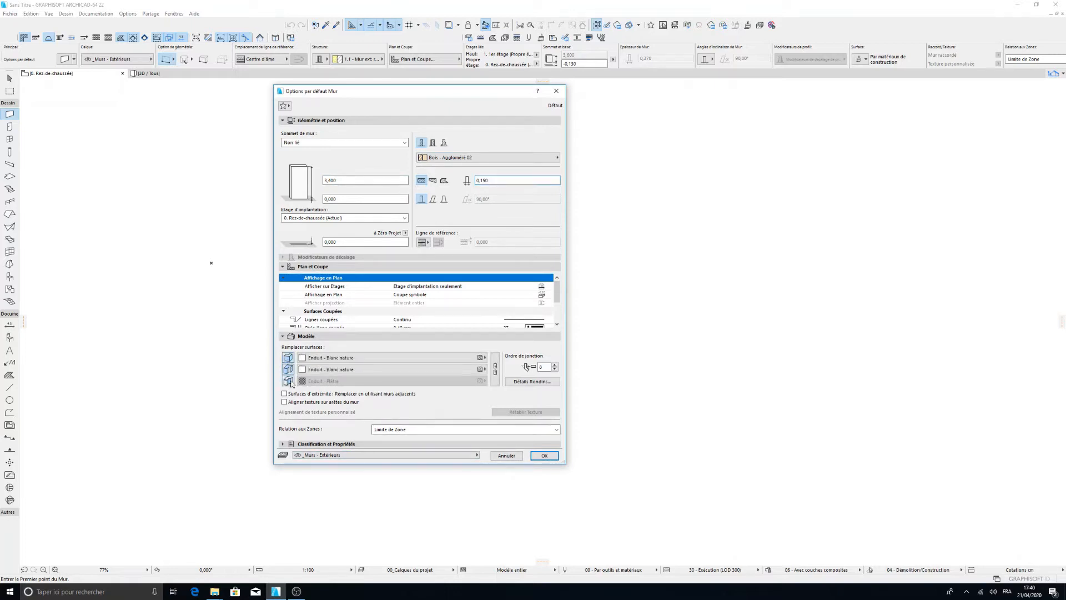
left_click(288, 381)
left_click(495, 369)
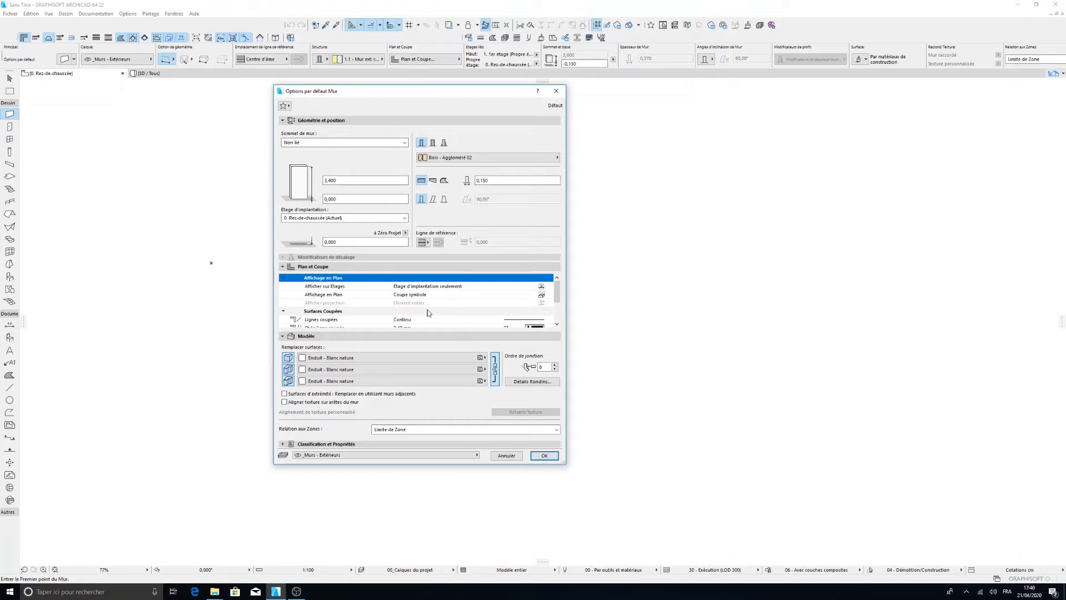
left_click(545, 455)
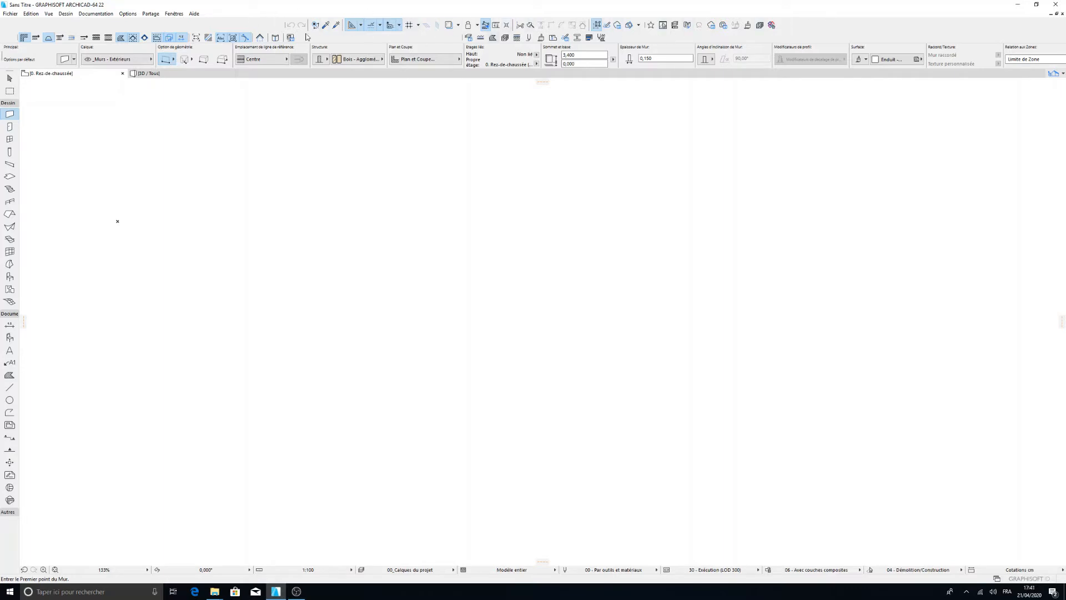
Draw a horizontal wall 3,9 m long in the upper part of the ground-floor plan
left_click(389, 27)
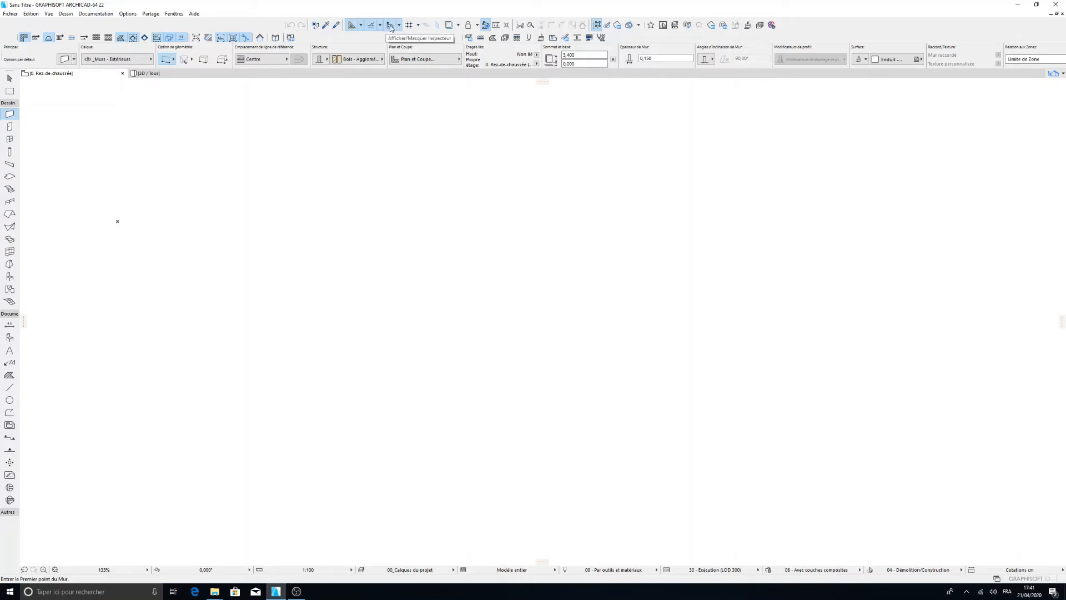
left_click(302, 199)
scroll(374, 195, "up", 4)
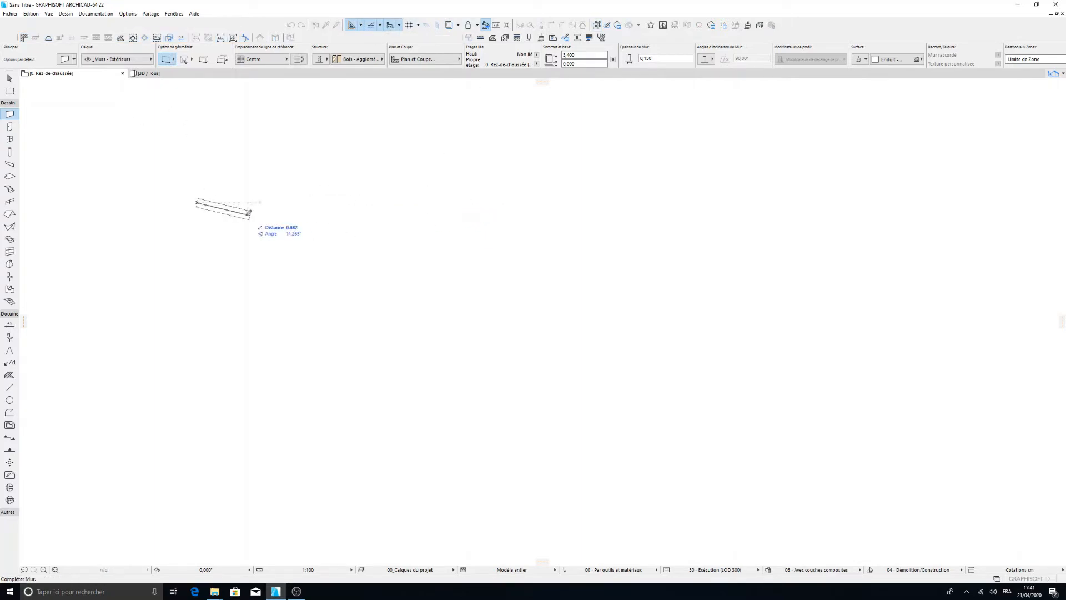
middle_click_drag(256, 210, 259, 206)
middle_click_drag(370, 203, 370, 203)
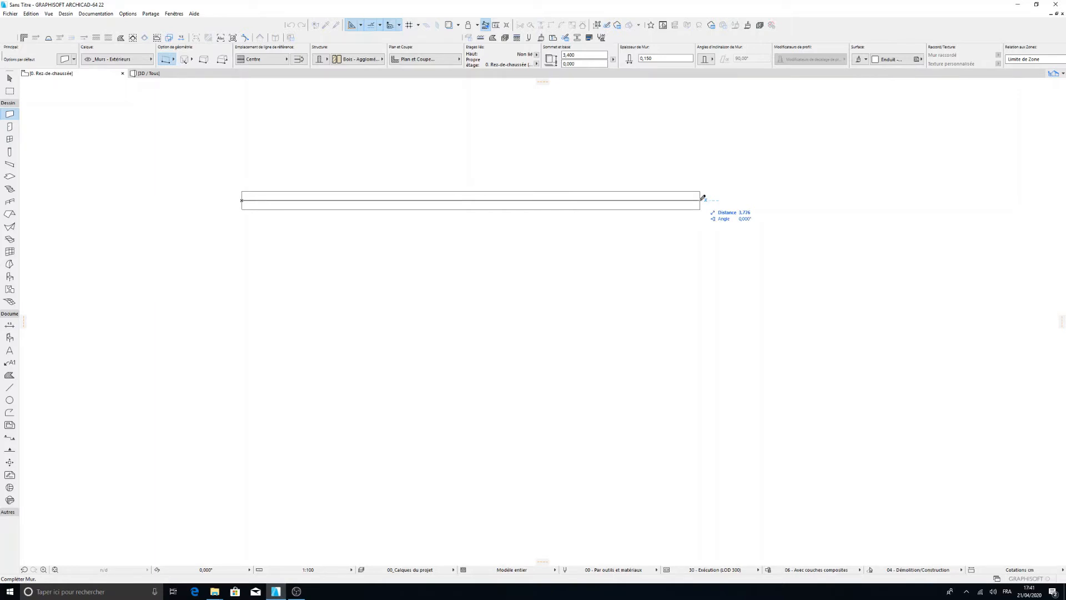
type("3,9")
key("Return")
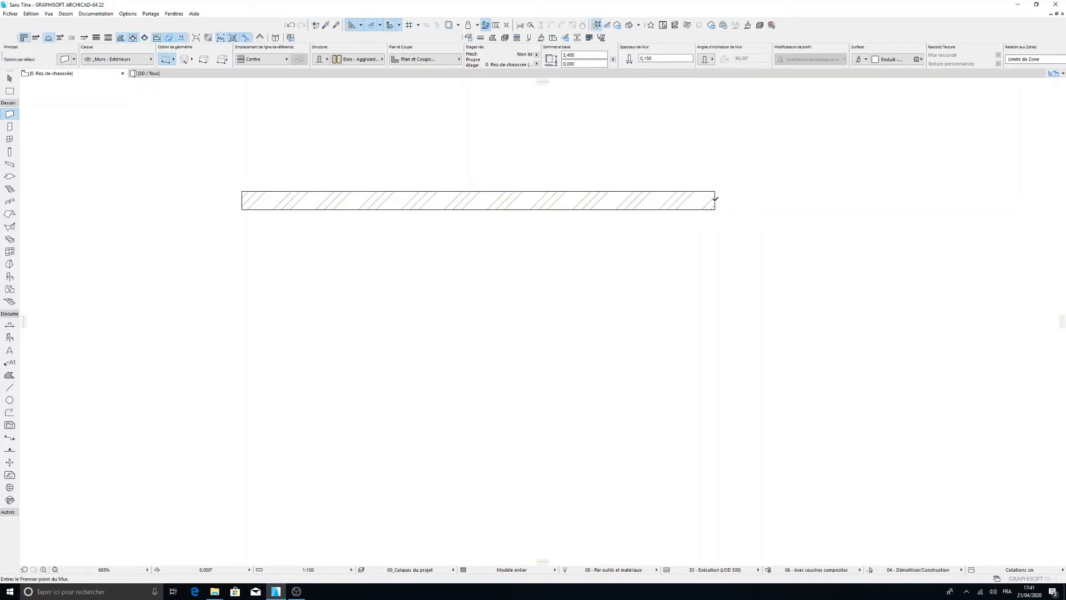
Draw a 3,9 m wall straight down from the outer left corner of the horizontal wall
scroll(614, 237, "up", 2)
scroll(393, 174, "down", 2)
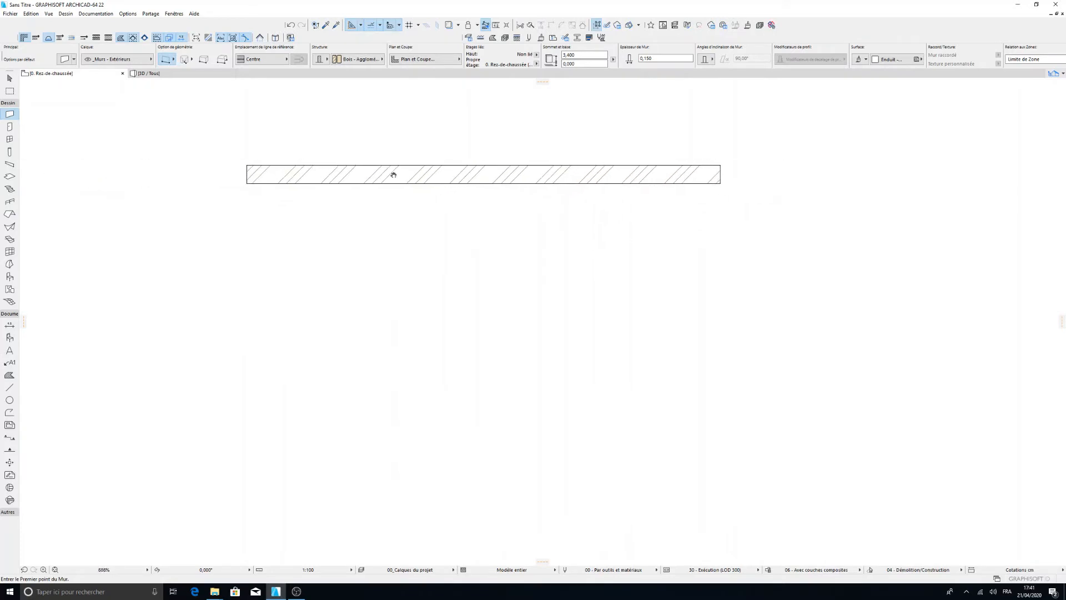
scroll(245, 164, "up", 2)
left_click(245, 159)
scroll(238, 172, "down", 3)
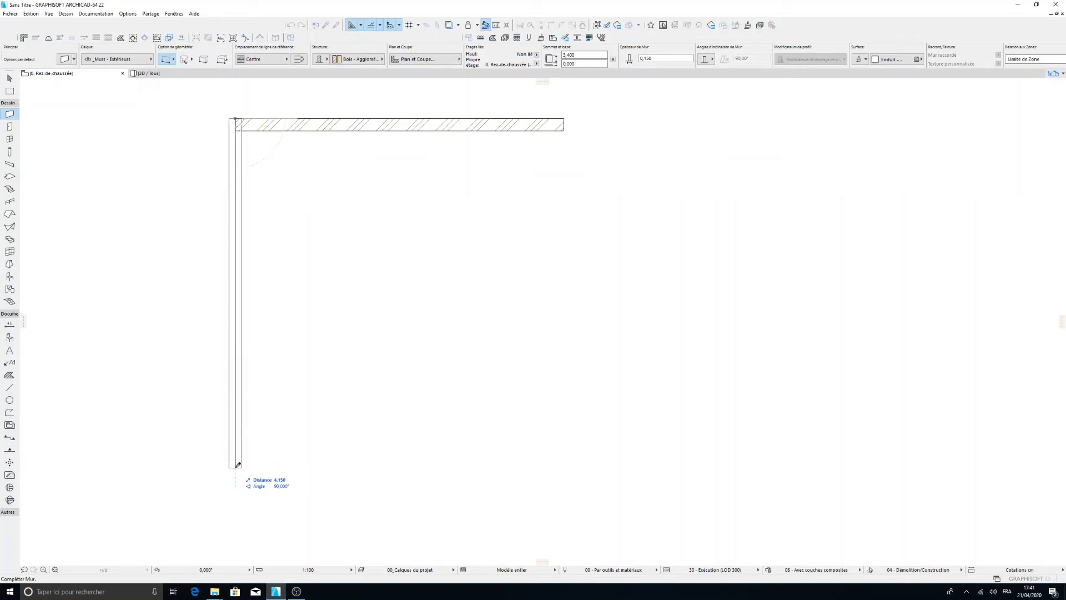
type("3,9")
key("Return")
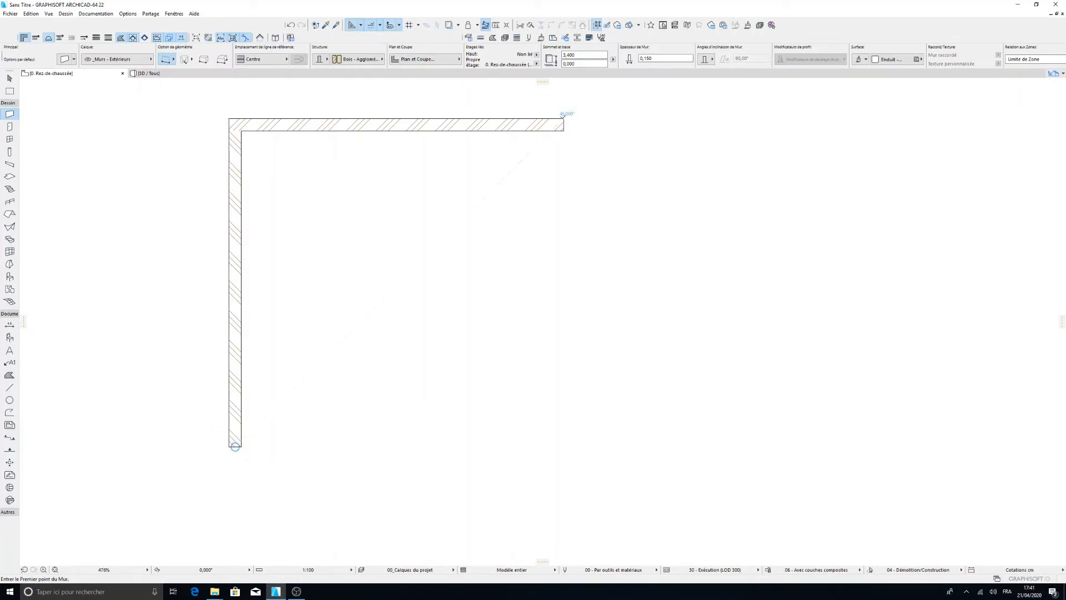
Draw a 3,9 m wall straight down from the outer right corner of the horizontal wall
left_click(564, 118)
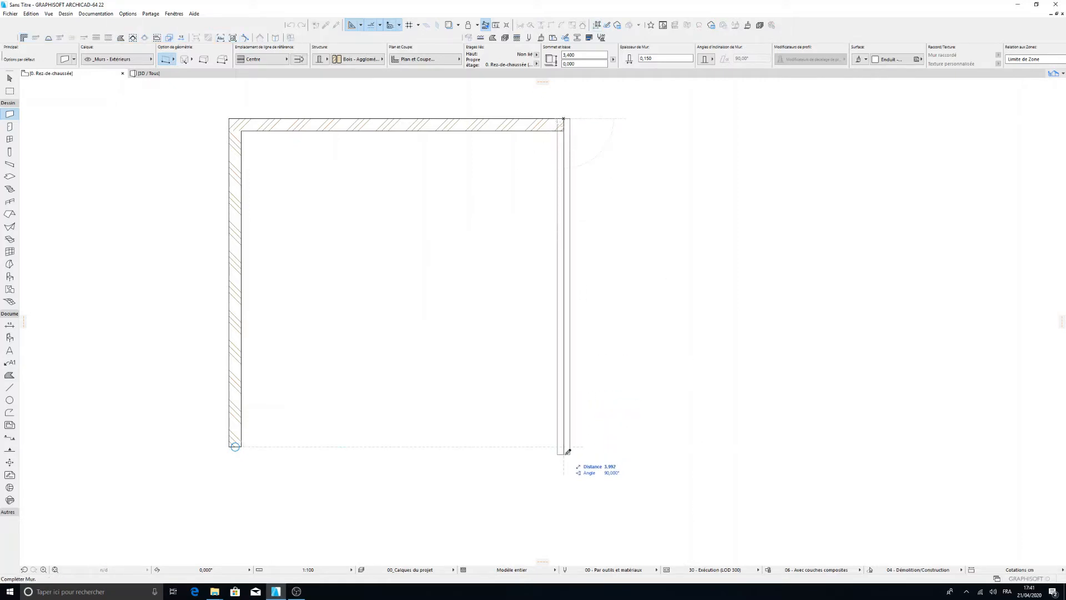
type("3,5")
key("Return")
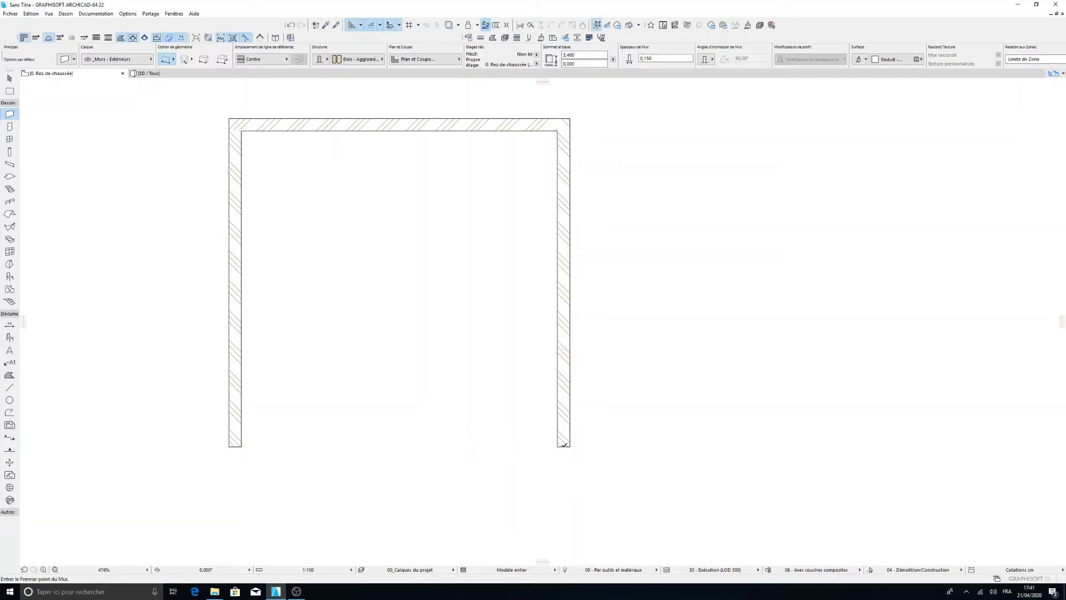
Copy the right-hand vertical wall 2,6 m horizontally to the right, leaving the original in place
scroll(531, 460, "down", 5)
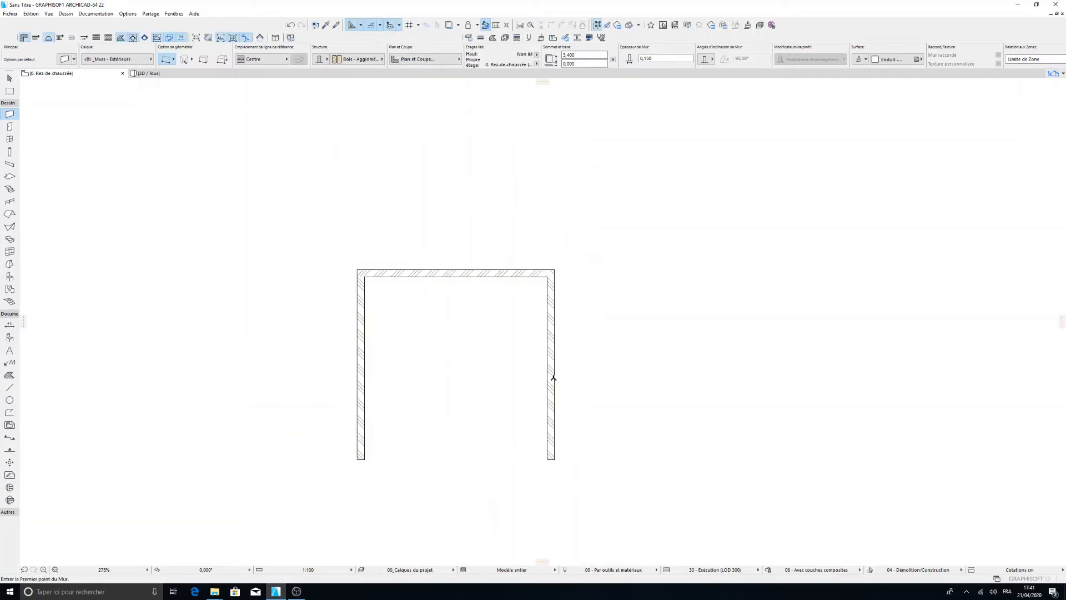
scroll(581, 368, "up", 6)
scroll(510, 436, "down", 2)
scroll(509, 436, "down", 2)
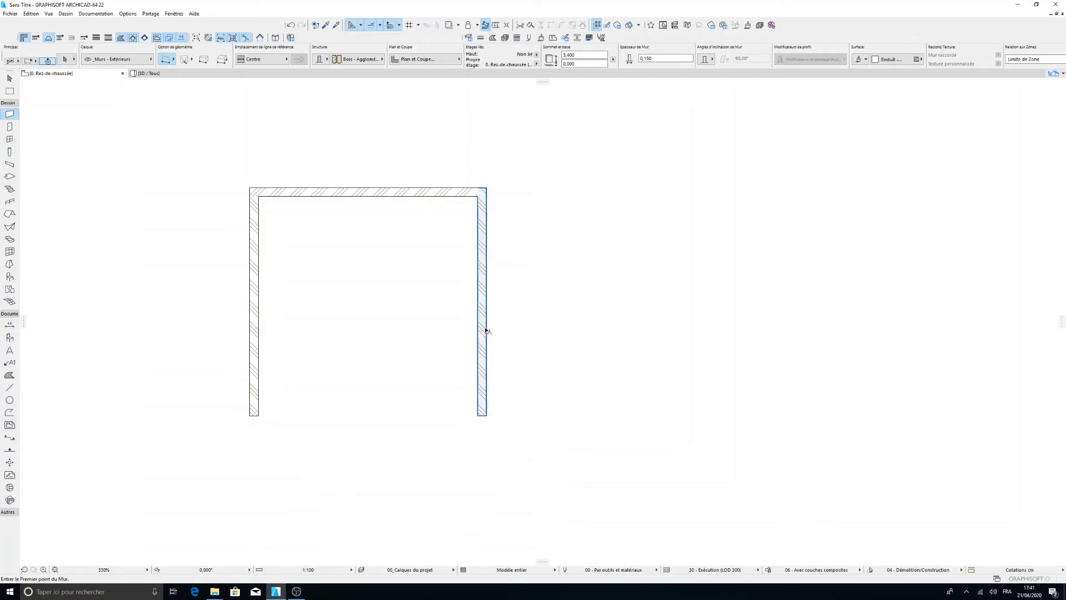
left_click(486, 331)
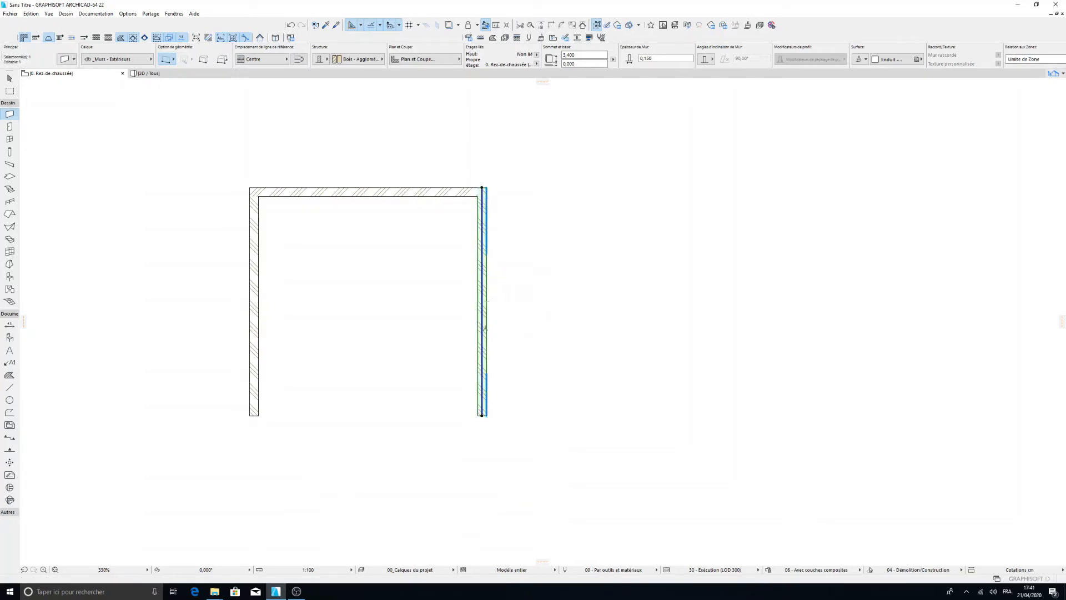
key("ctrl+shift+d")
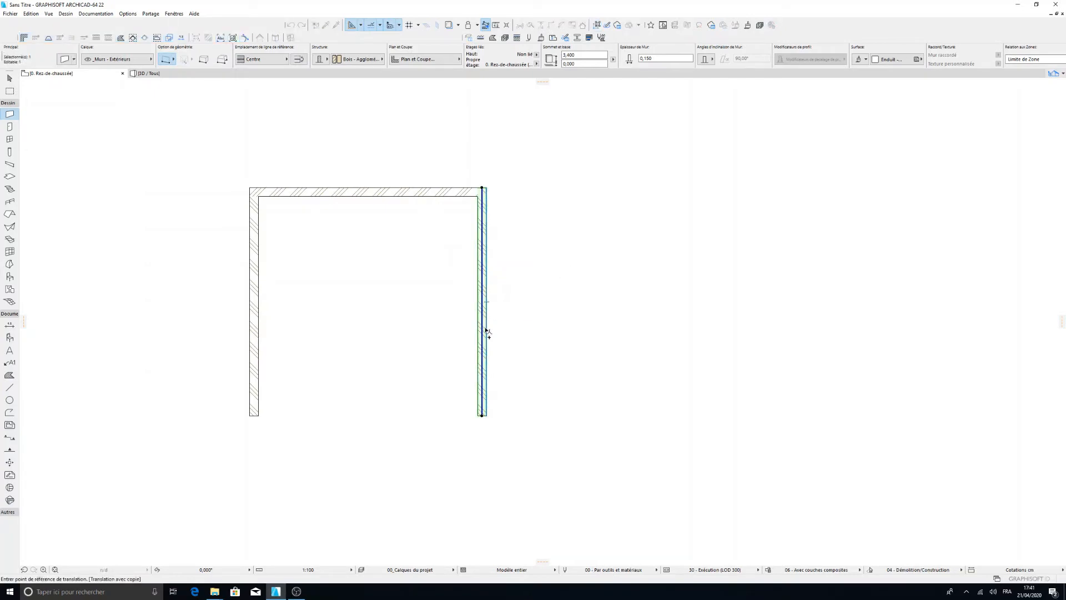
left_click(482, 327)
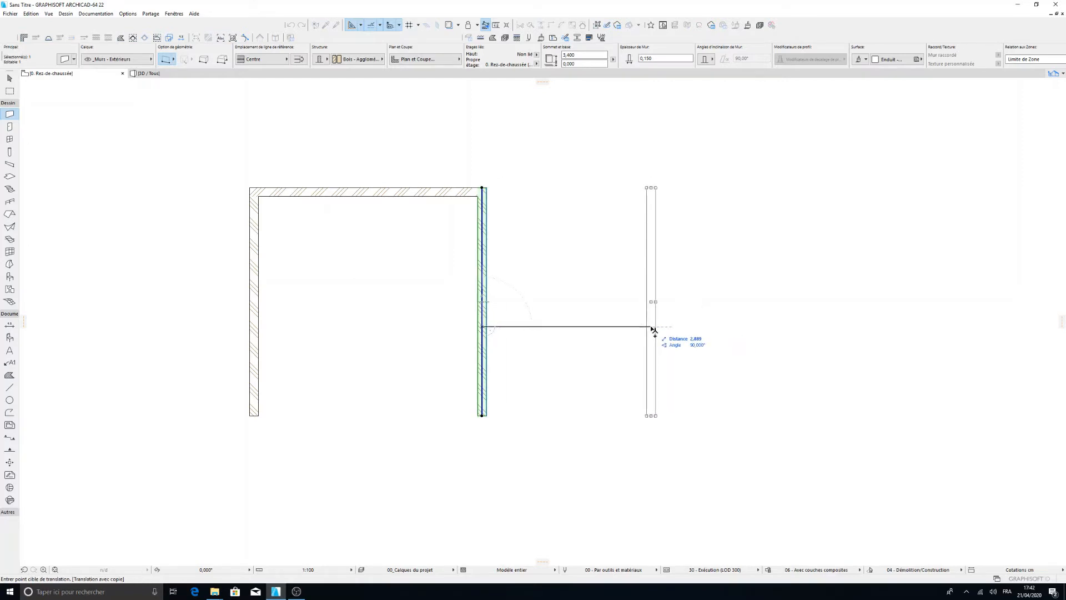
type("2,6")
key("Return")
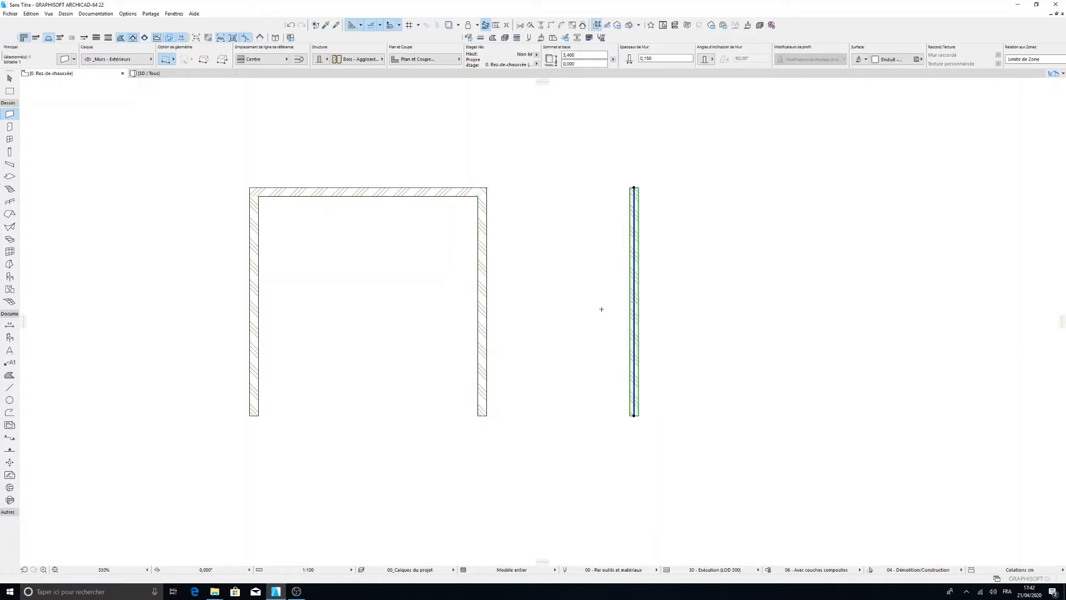
scroll(590, 282, "up", 1)
scroll(461, 376, "down", 3)
key("Escape")
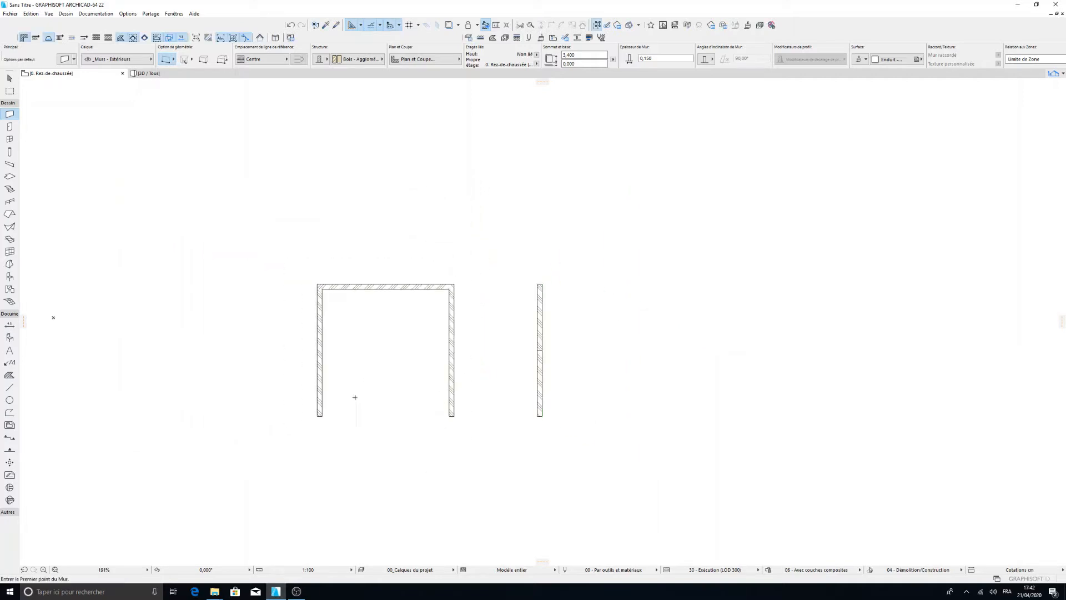
Draw a horizontal wall across the lower ends of the three vertical walls, between the outermost left and right corners
scroll(330, 417, "up", 3)
scroll(300, 408, "up", 3)
left_click(299, 414)
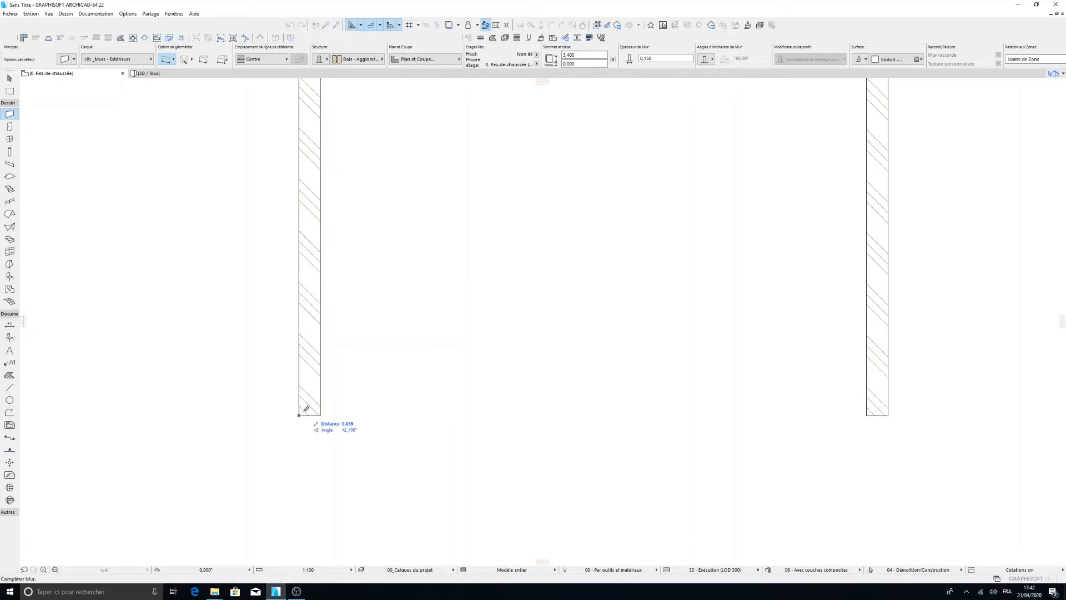
scroll(534, 376, "down", 4)
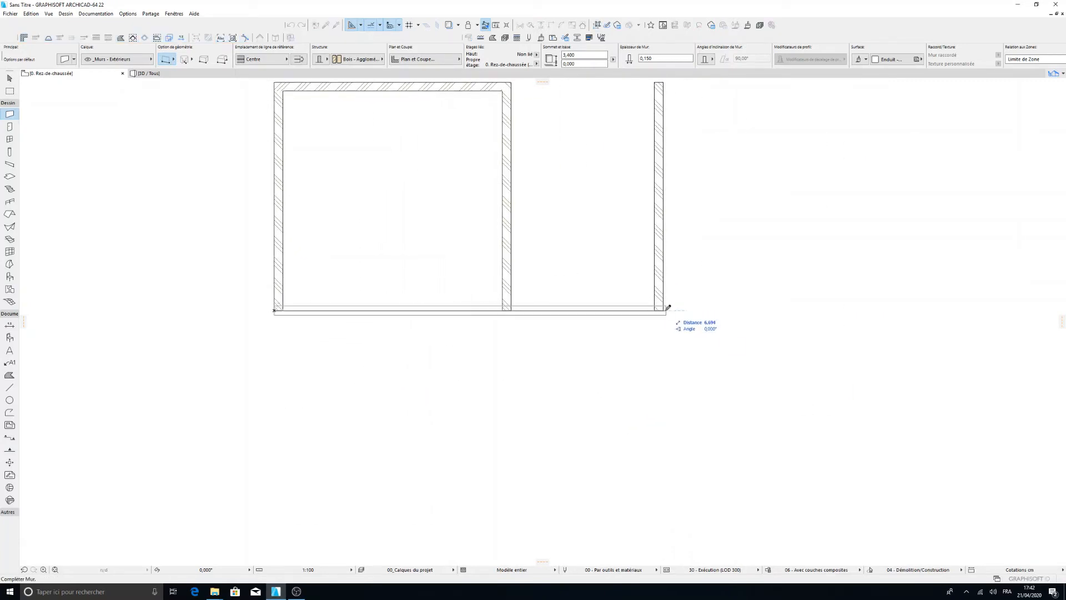
left_click(663, 309)
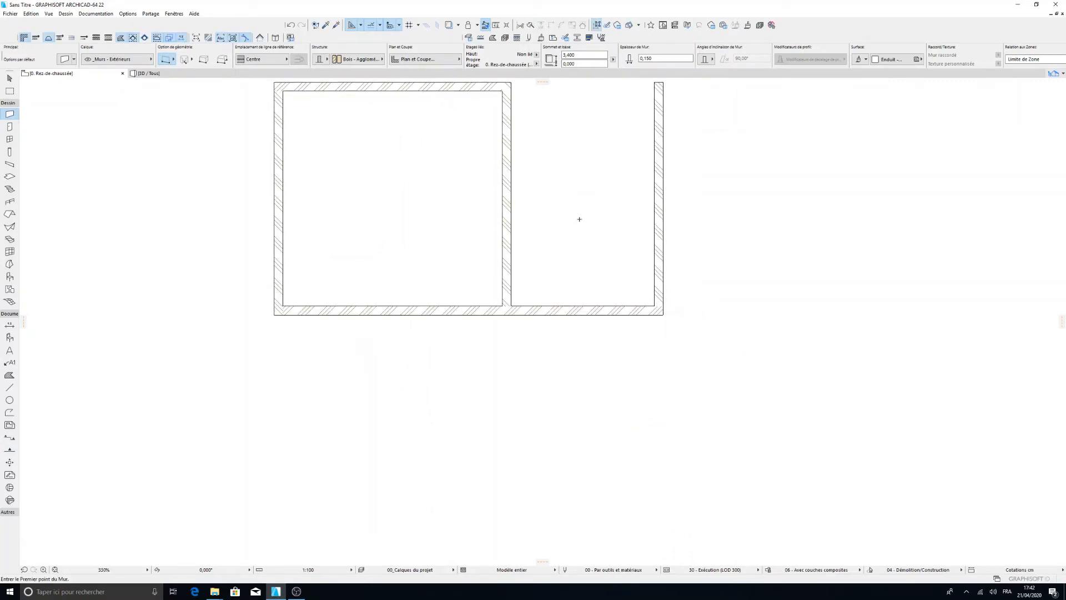
Draw a 2,75 m horizontal wall joining the middle and right vertical walls, a short way below their upper ends
middle_click_drag(579, 219, 500, 301)
scroll(492, 285, "up", 2)
scroll(517, 316, "down", 2)
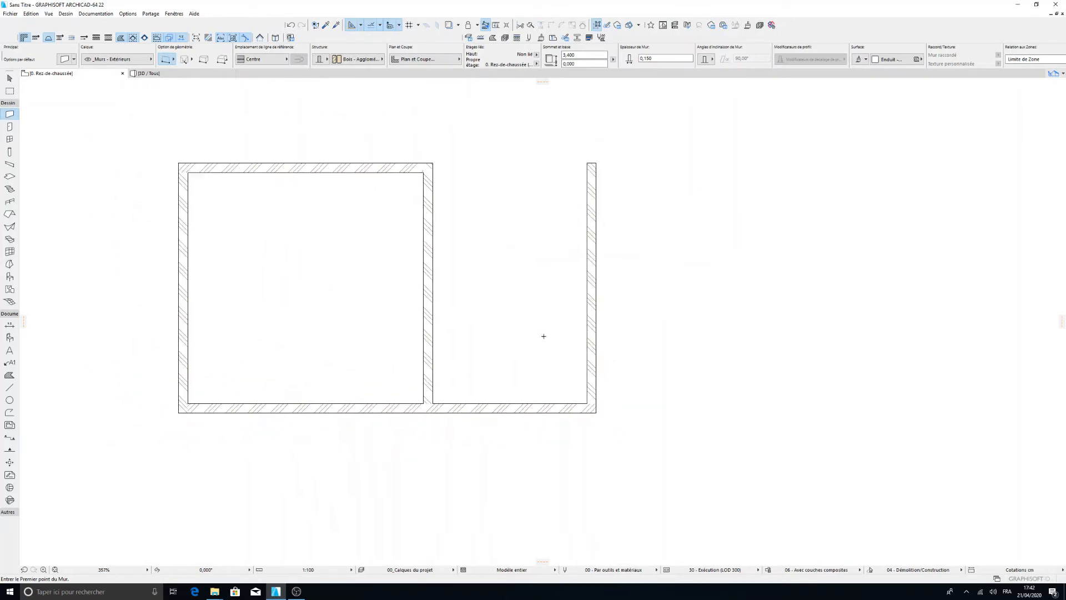
scroll(539, 327, "up", 1)
scroll(422, 250, "down", 1)
scroll(405, 184, "up", 2)
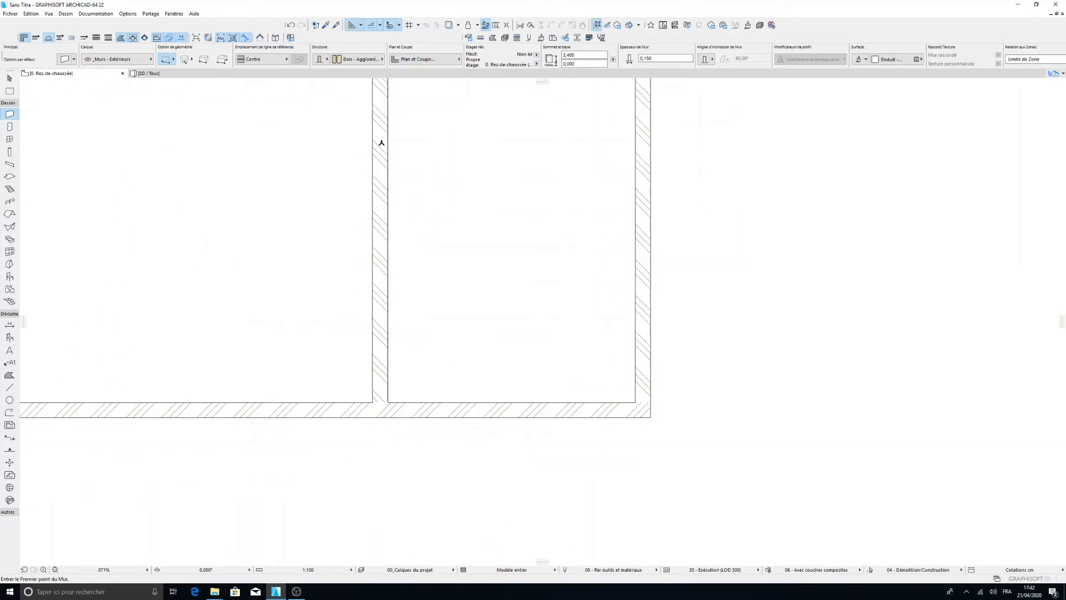
left_click(372, 128)
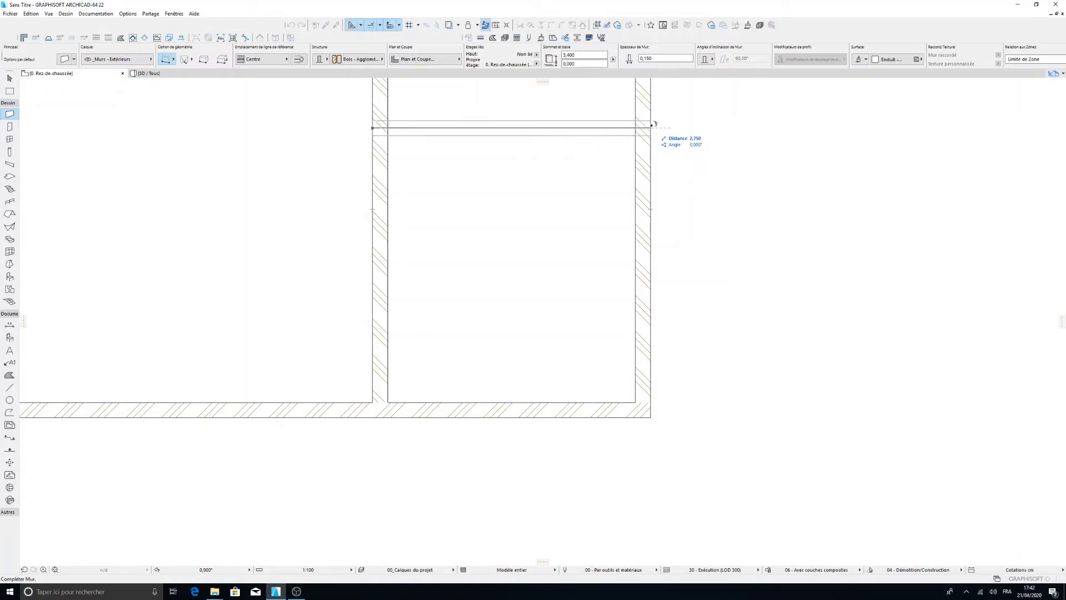
left_click(652, 125)
Draw a 3 m wall straight down from the long lower wall, a short way in from its left corner
scroll(638, 127, "down", 2)
scroll(459, 235, "up", 1)
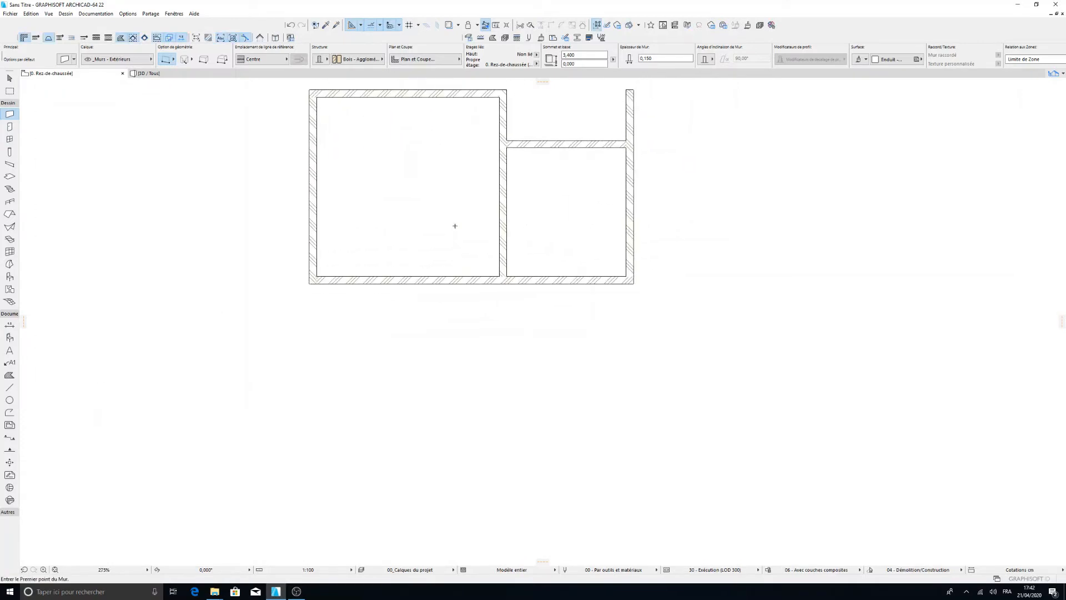
scroll(456, 228, "down", 2)
middle_click_drag(456, 228, 438, 291)
scroll(352, 357, "up", 2)
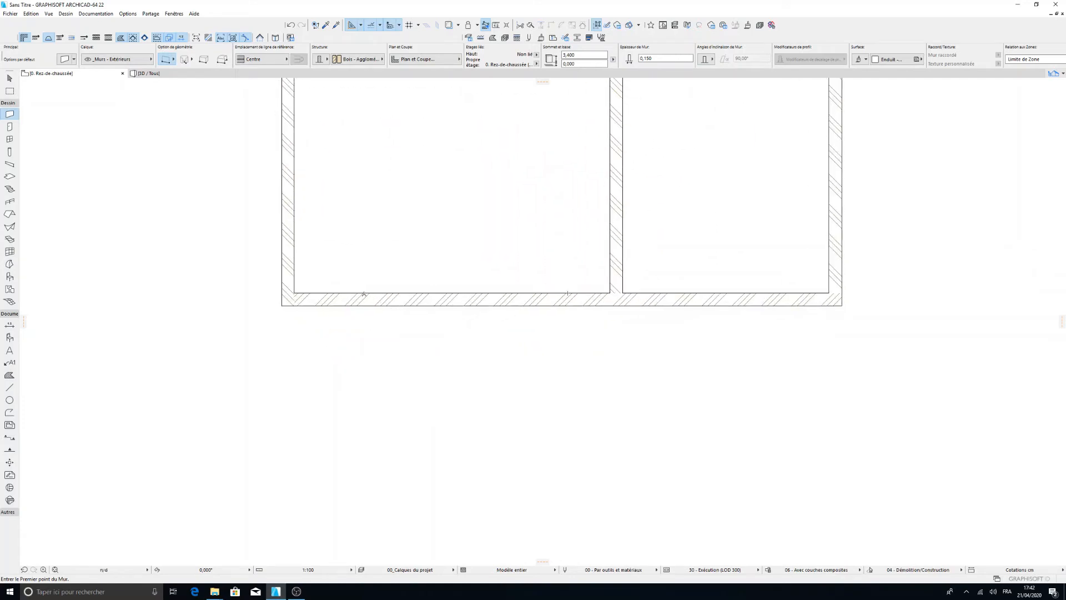
scroll(386, 497, "down", 2)
scroll(367, 350, "down", 2)
left_click(359, 282)
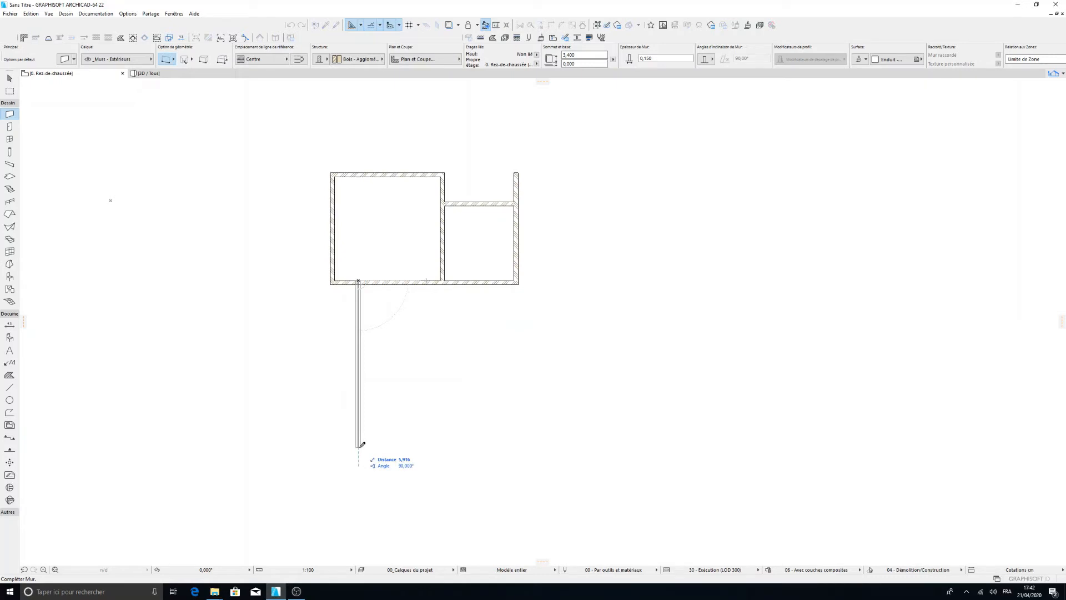
type("3")
key("Return")
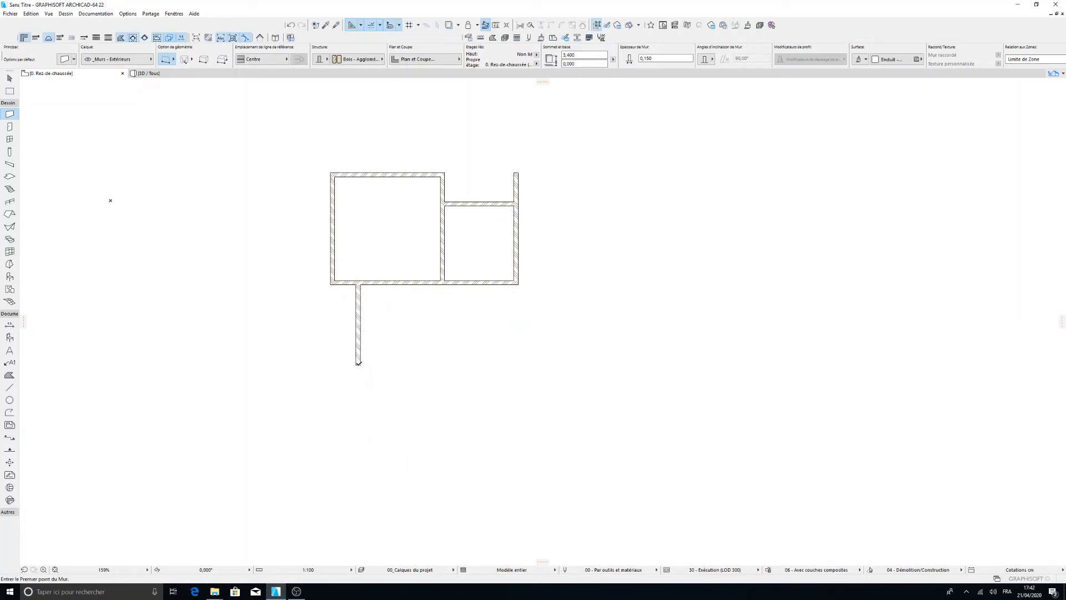
Copy the 3 m wall below the large room 2,00 m horizontally to the right
scroll(319, 252, "up", 3)
scroll(361, 355, "down", 3)
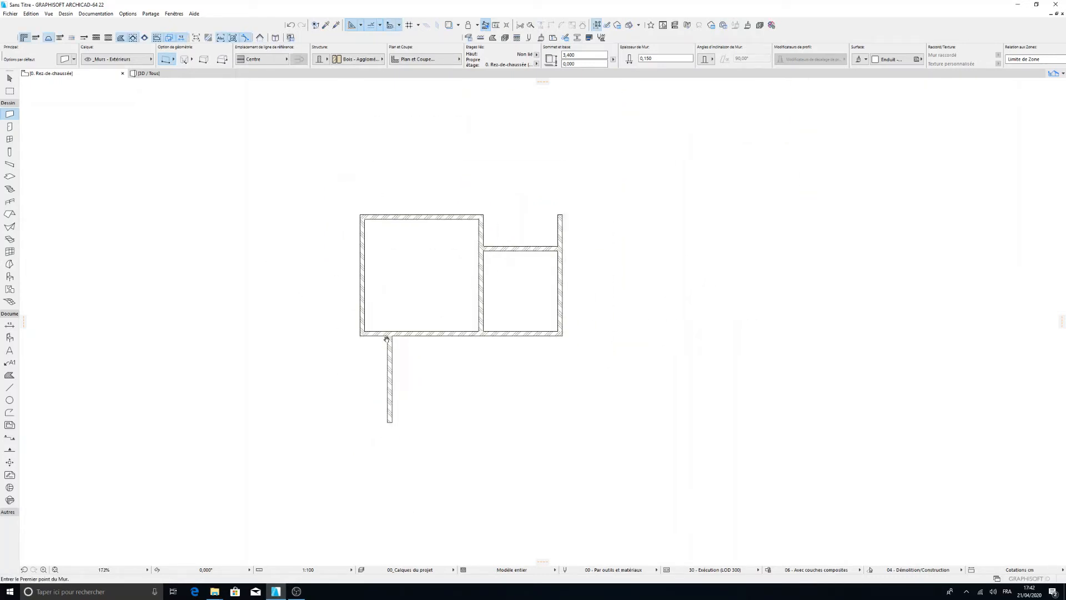
scroll(340, 245, "up", 3)
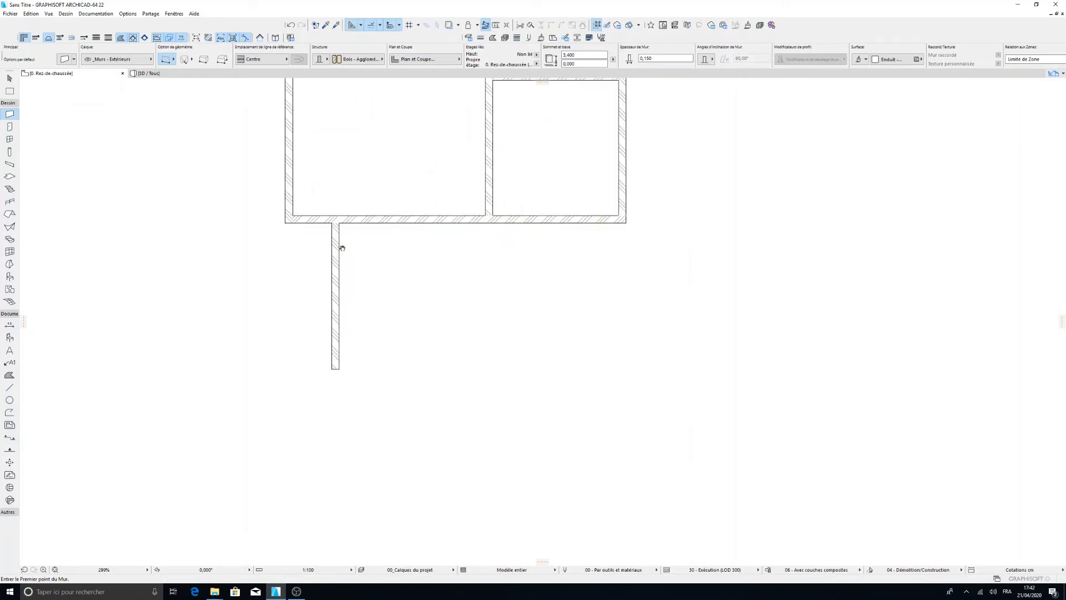
left_click(337, 309, "shift")
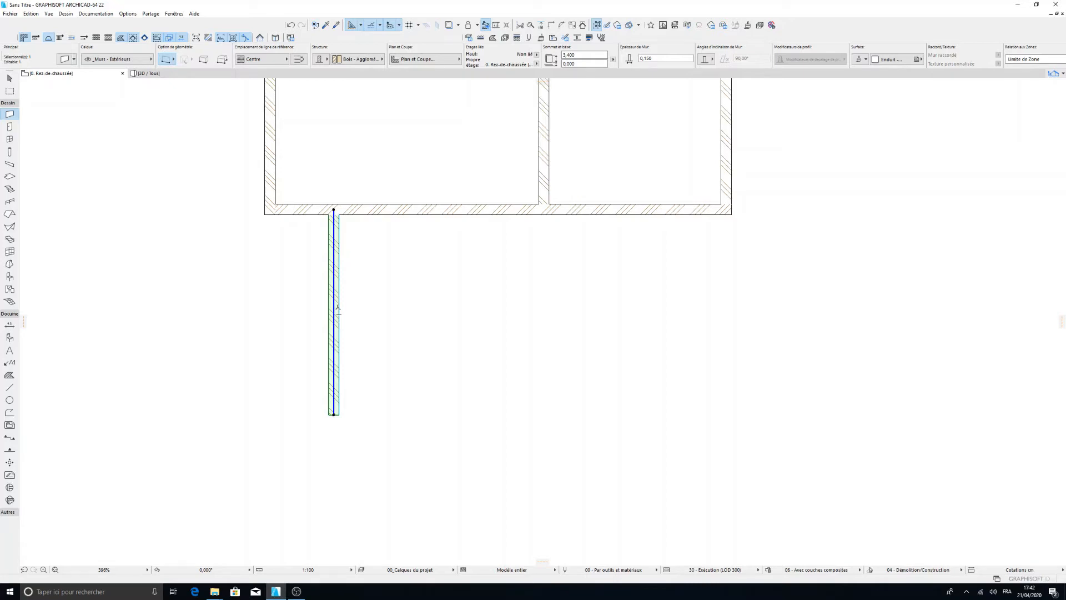
key("ctrl+shift+d")
left_click(338, 307)
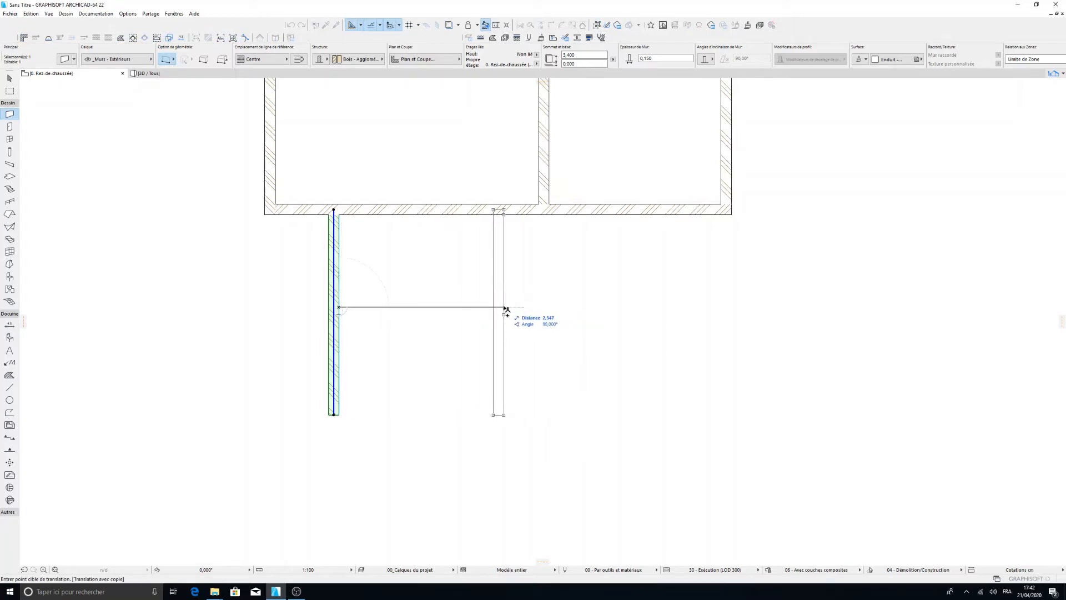
type("2,00")
key("Return")
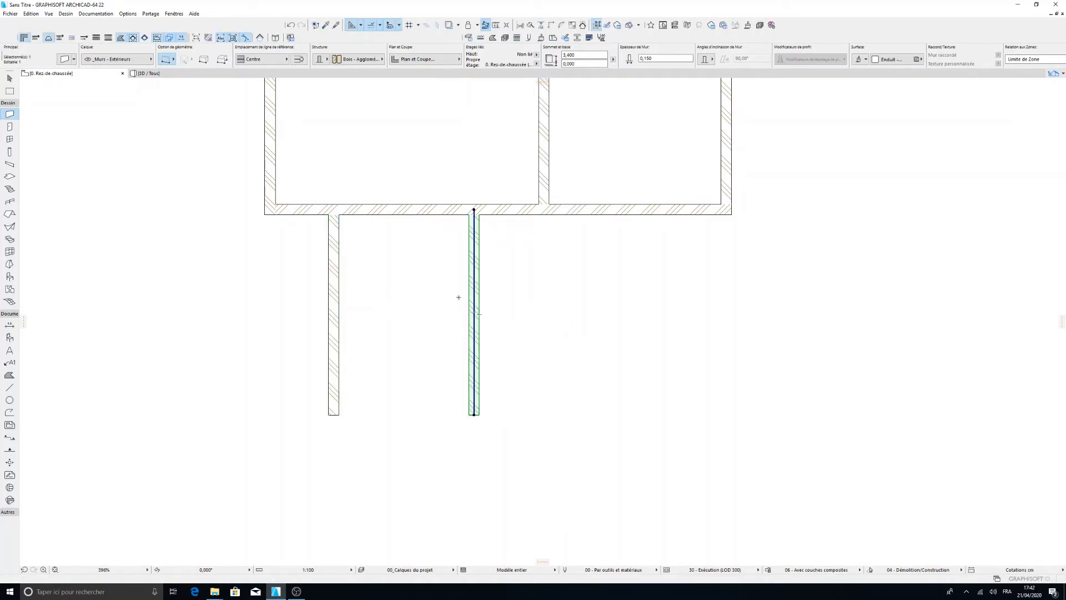
scroll(528, 312, "up", 3)
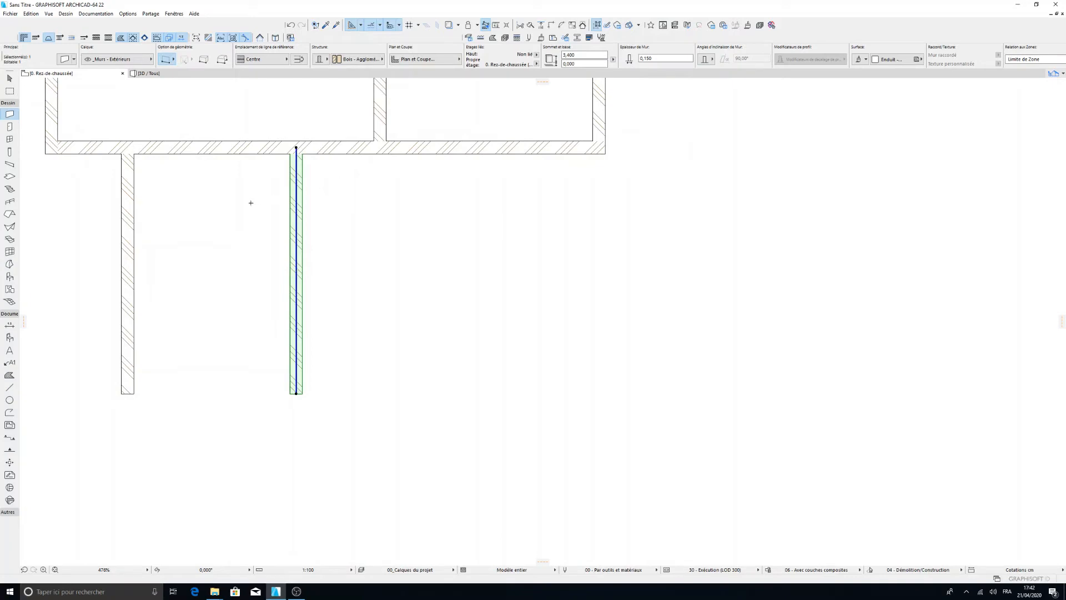
key("Escape")
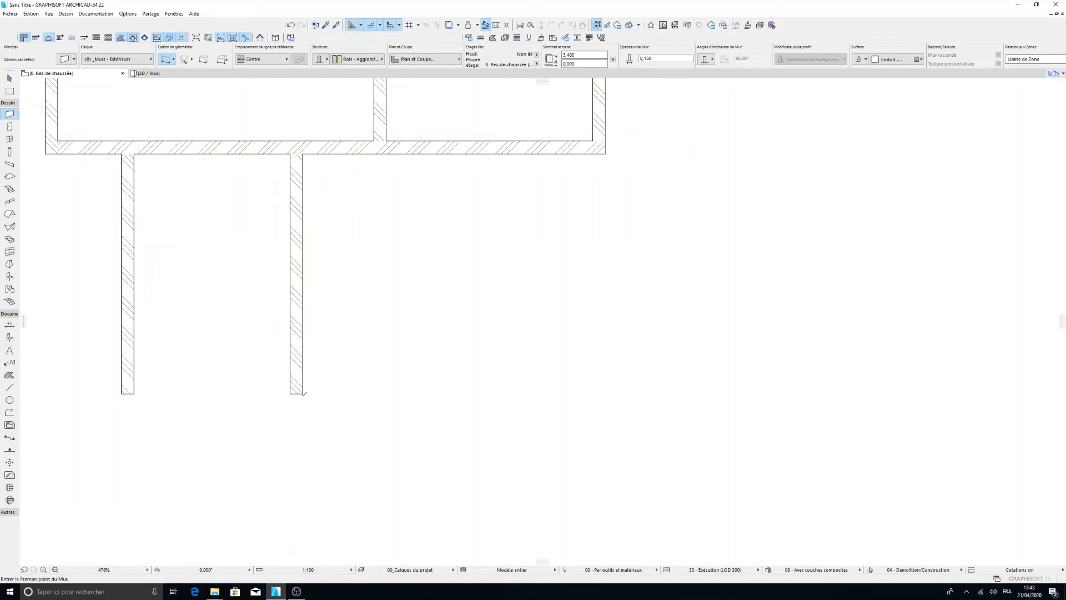
Draw a horizontal wall from the right 3 m wall's lower outer corner leftwards to align with the large room's left wall
left_click(303, 393)
scroll(167, 336, "down", 4)
middle_click_drag(210, 329, 305, 322)
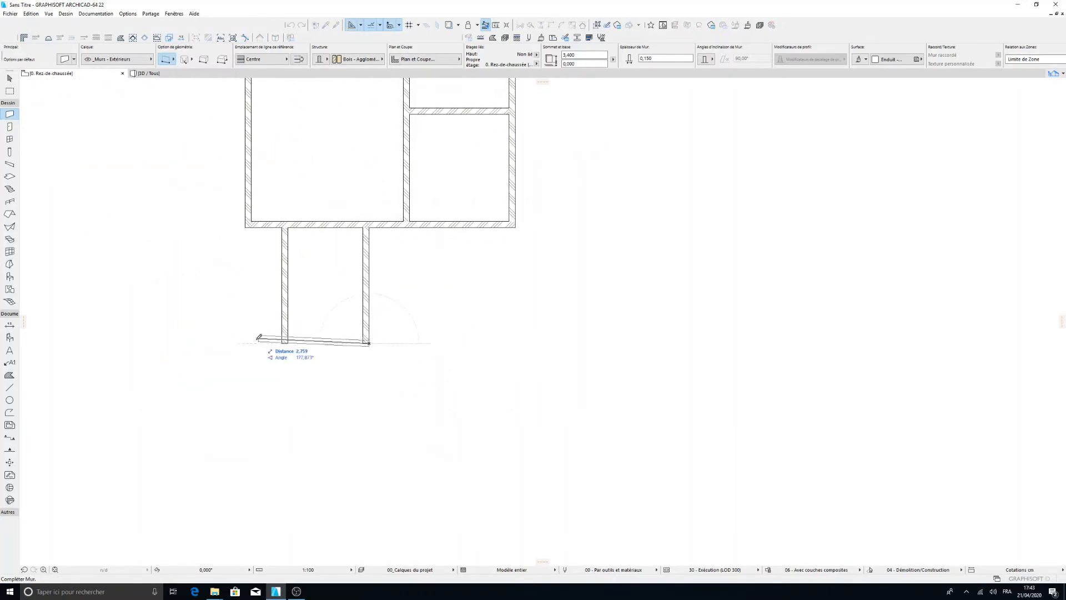
left_click(248, 223)
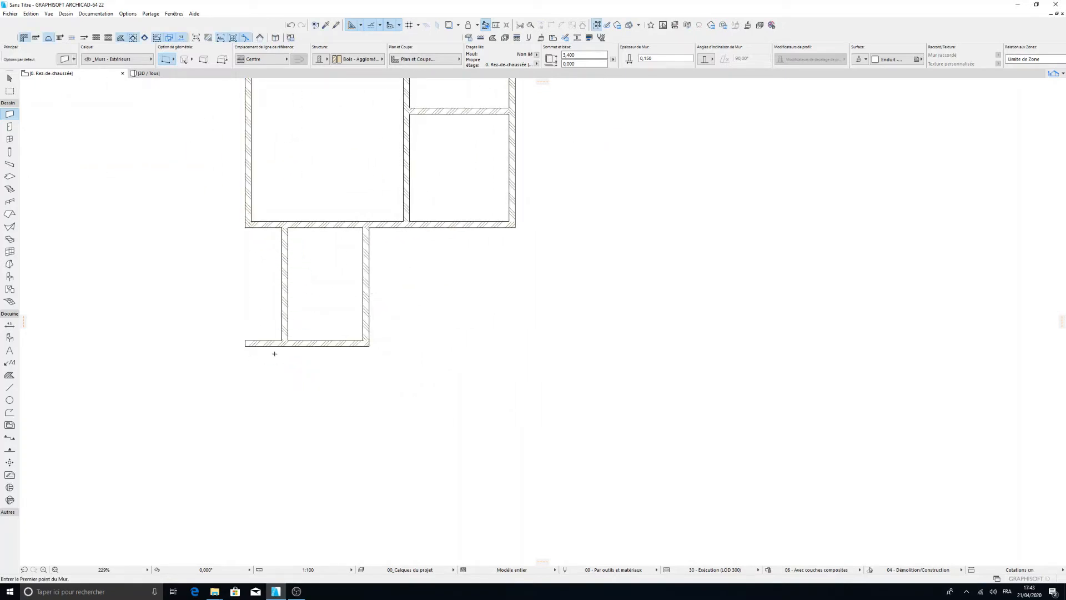
Set the wall reference line to Face extérieure and draw a wall about 4,8 m down from the lowest horizontal wall's left end
scroll(273, 352, "up", 3)
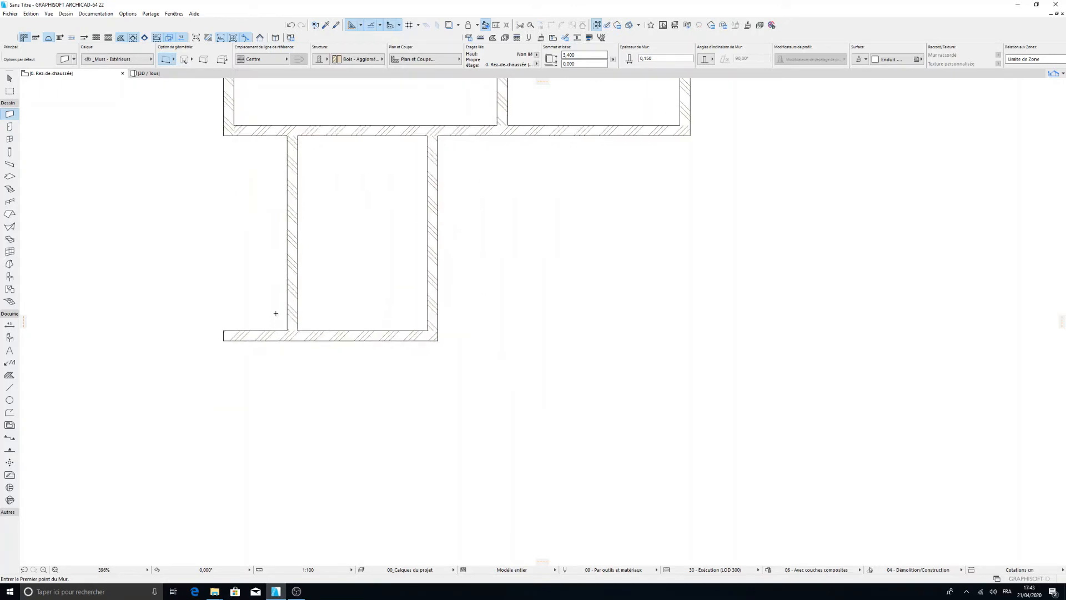
left_click(223, 330)
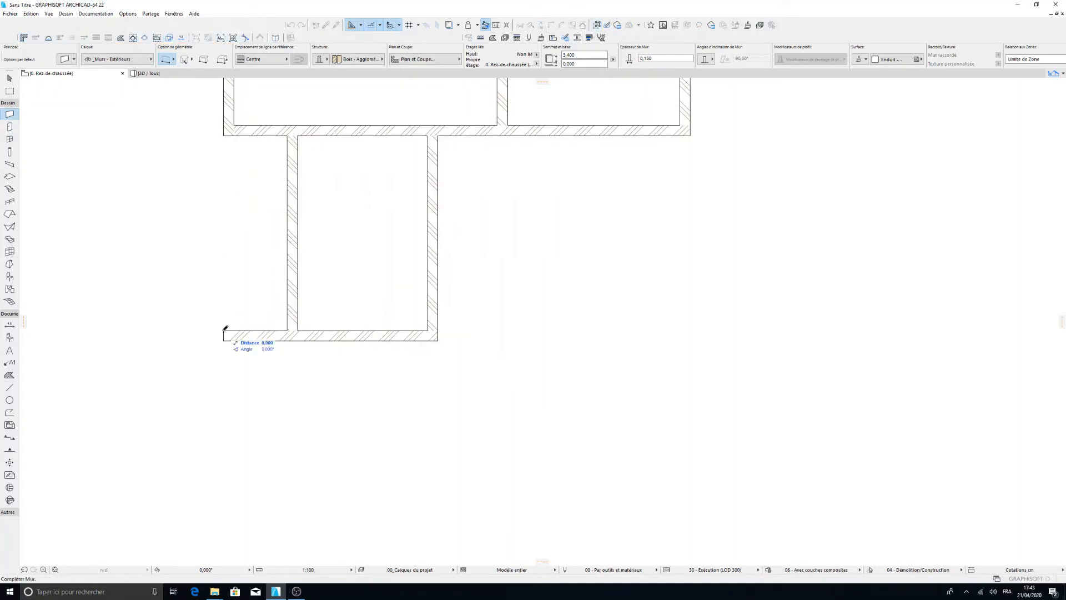
left_click(267, 60)
left_click(321, 60)
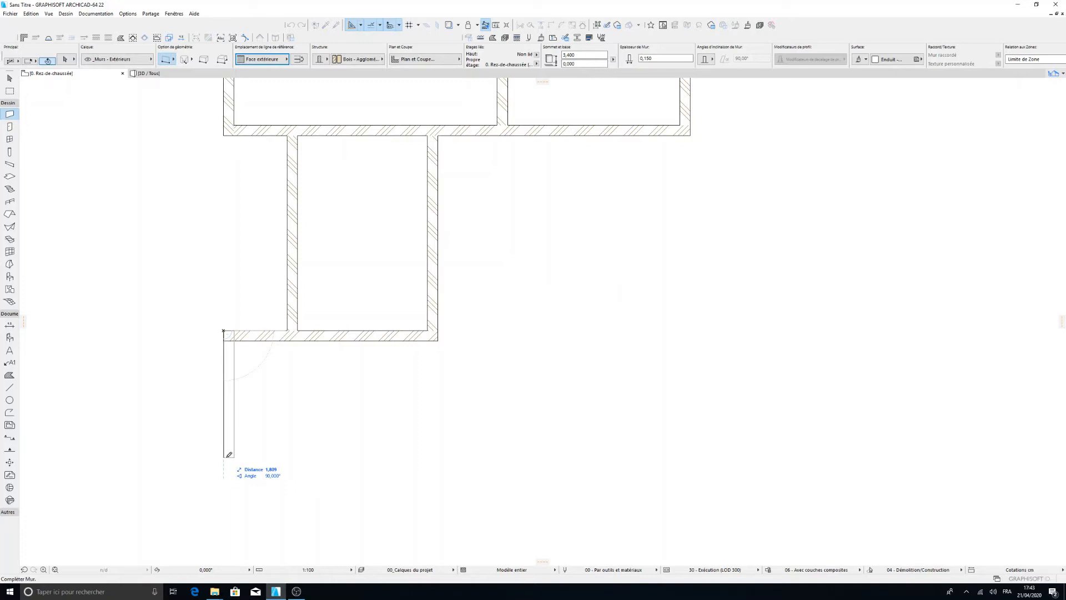
scroll(240, 397, "down", 5)
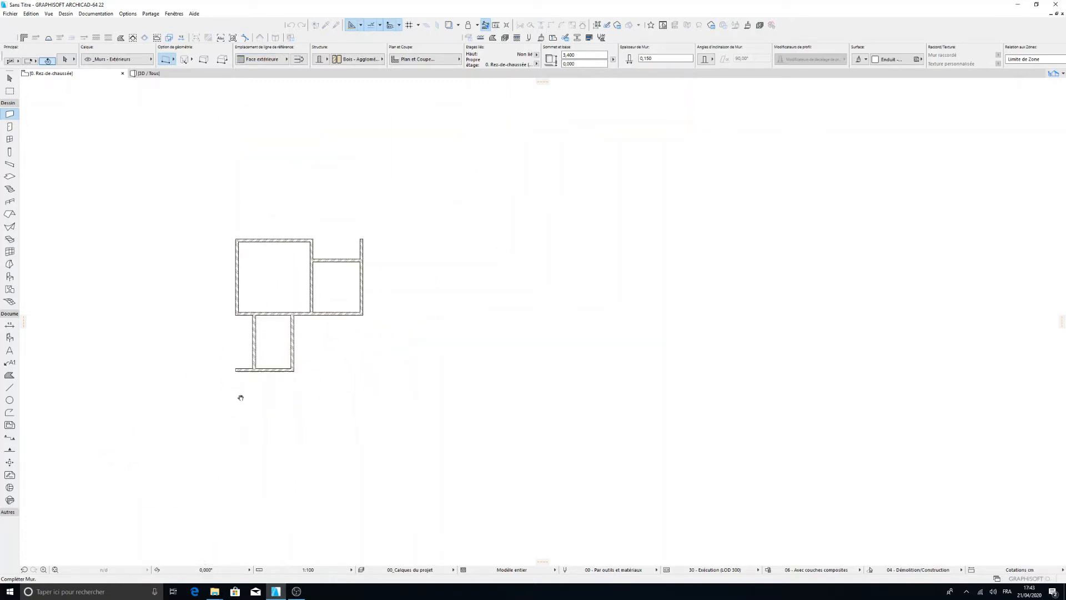
left_click(238, 356)
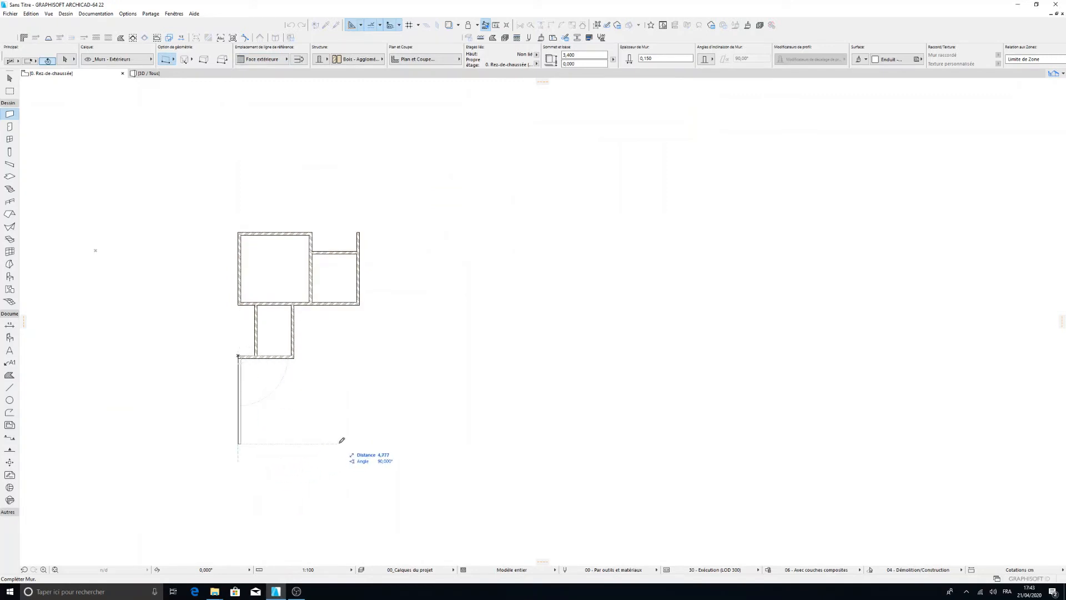
left_click(344, 439)
Draw a horizontal wall rightwards from the narrow lower room's right wall, extending past the outer right wall of the upper rooms
scroll(217, 406, "up", 5)
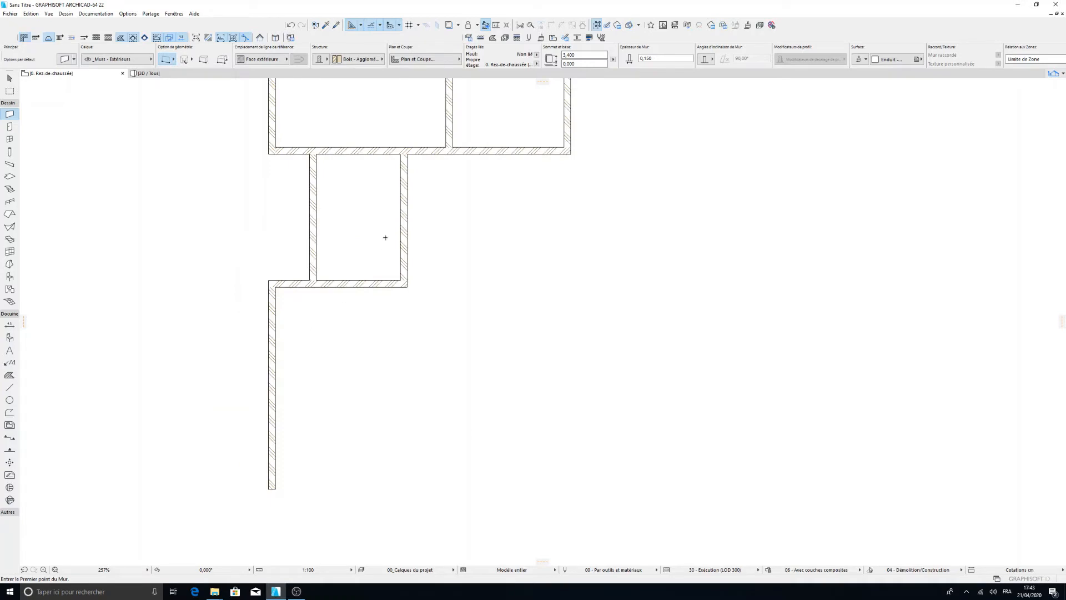
middle_click_drag(515, 187, 423, 237)
middle_click_drag(441, 202, 411, 270)
scroll(281, 370, "up", 2)
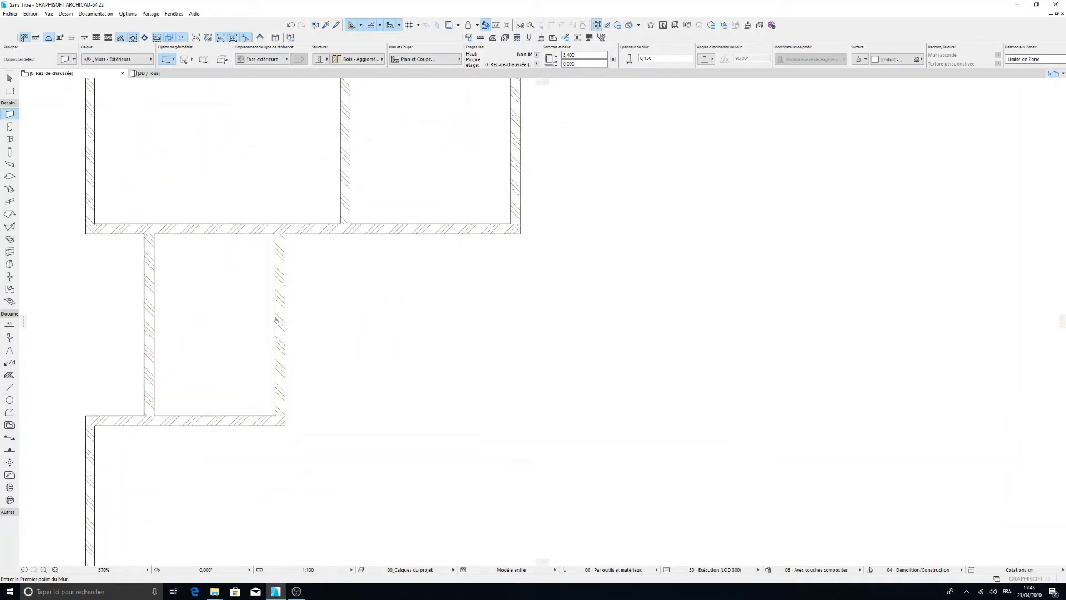
left_click(275, 316)
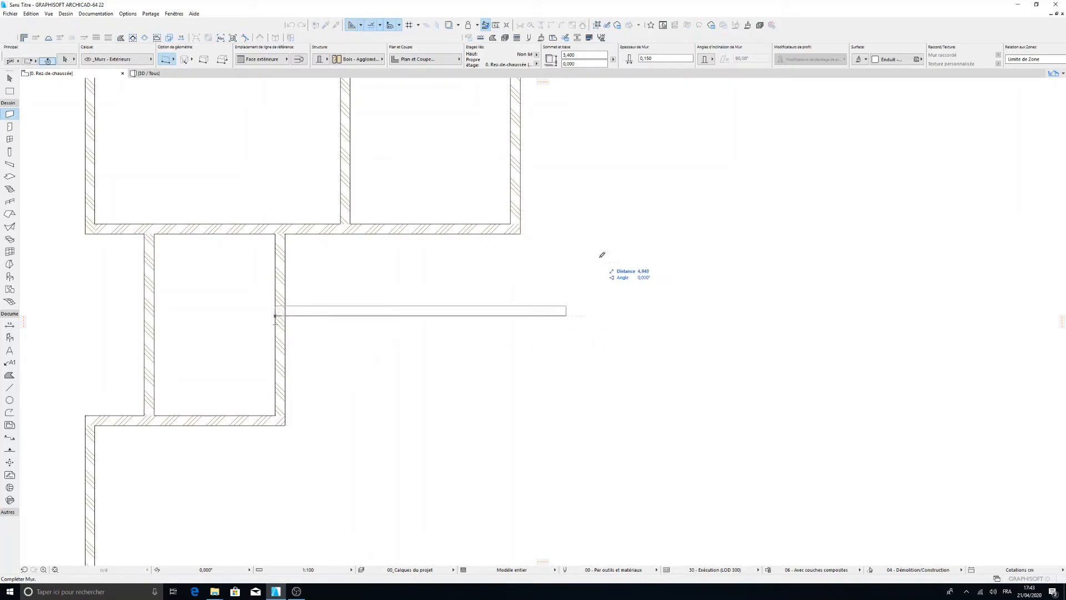
left_click(611, 165)
scroll(533, 319, "down", 3)
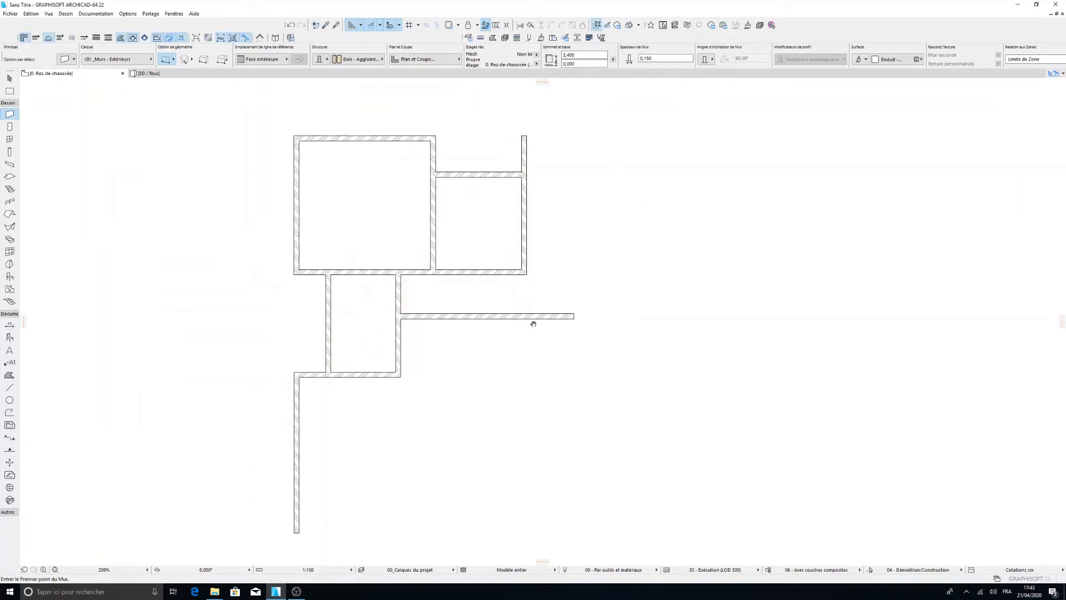
Draw a vertical wall downwards from the bottom wall of the upper rooms, near its right end, crossing the protruding horizontal wall
middle_click_drag(533, 319, 495, 215)
scroll(508, 251, "up", 1)
scroll(508, 251, "up", 2)
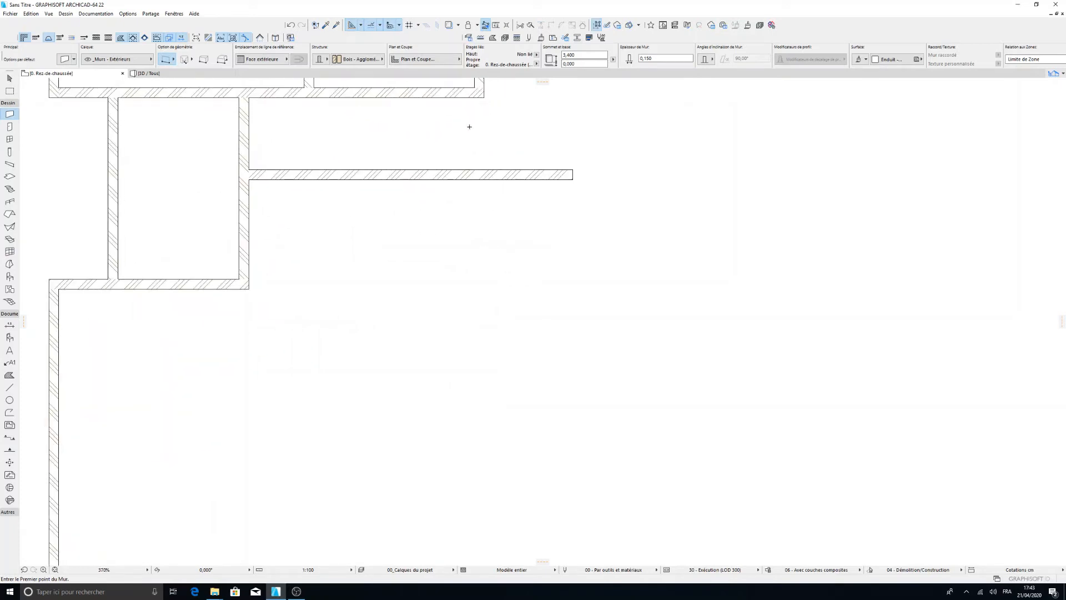
left_click(439, 87)
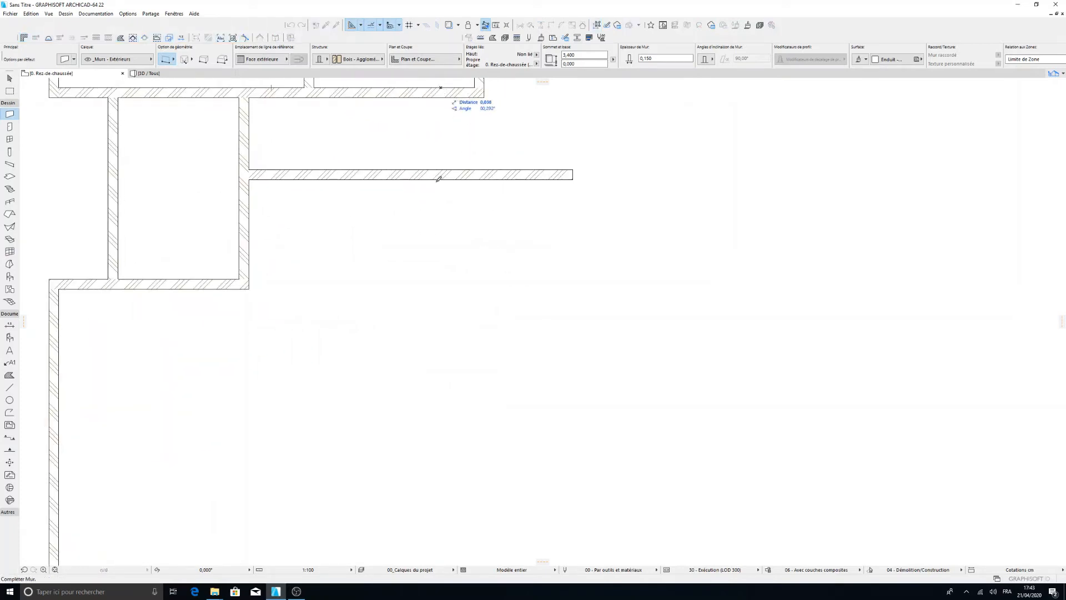
scroll(442, 423, "down", 6)
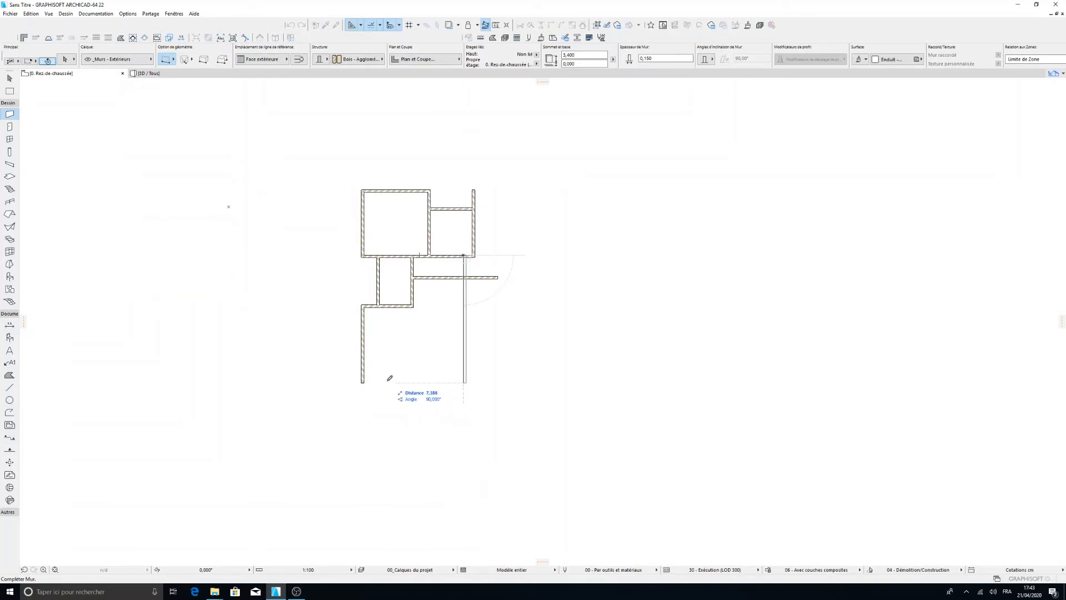
left_click(363, 361)
scroll(438, 352, "up", 3)
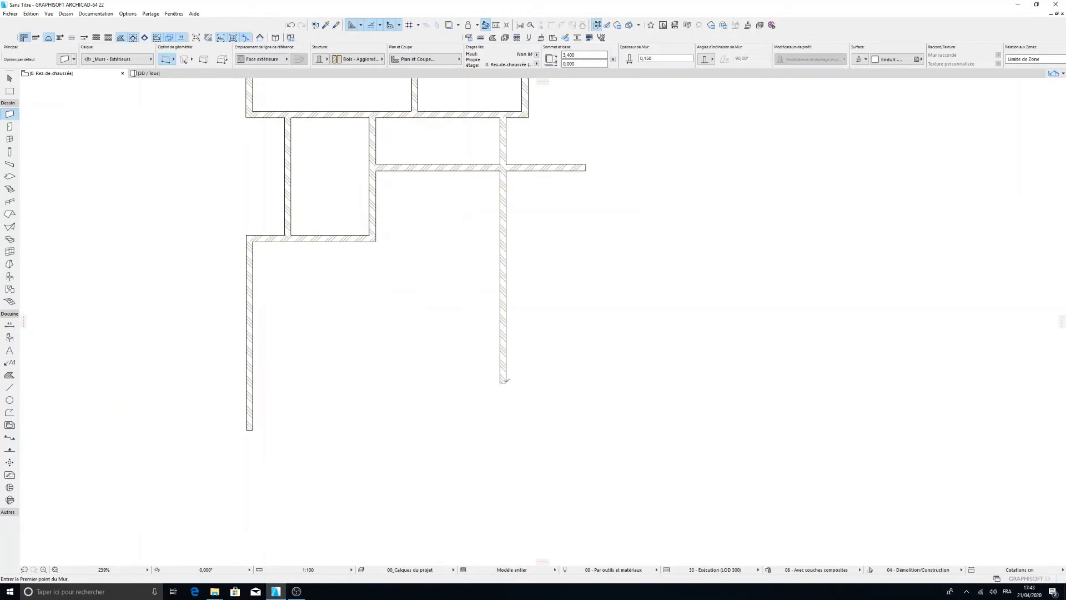
Draw a horizontal wall from the new vertical wall's lower end leftwards to the long lower left wall, closing the large lower room
left_click(506, 382)
left_click(249, 383)
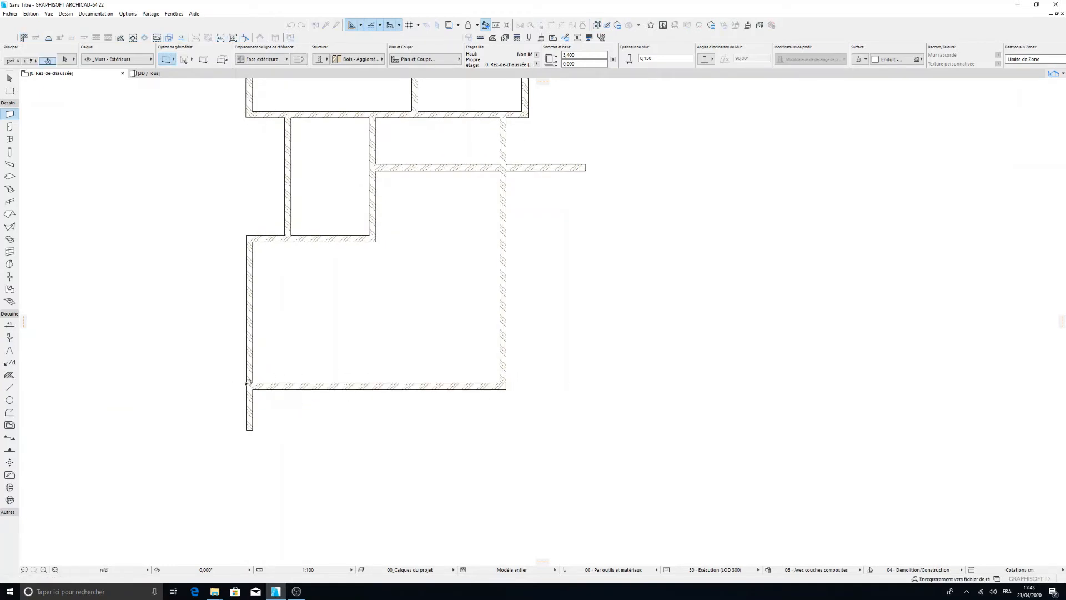
scroll(421, 300, "down", 3)
scroll(414, 295, "up", 3)
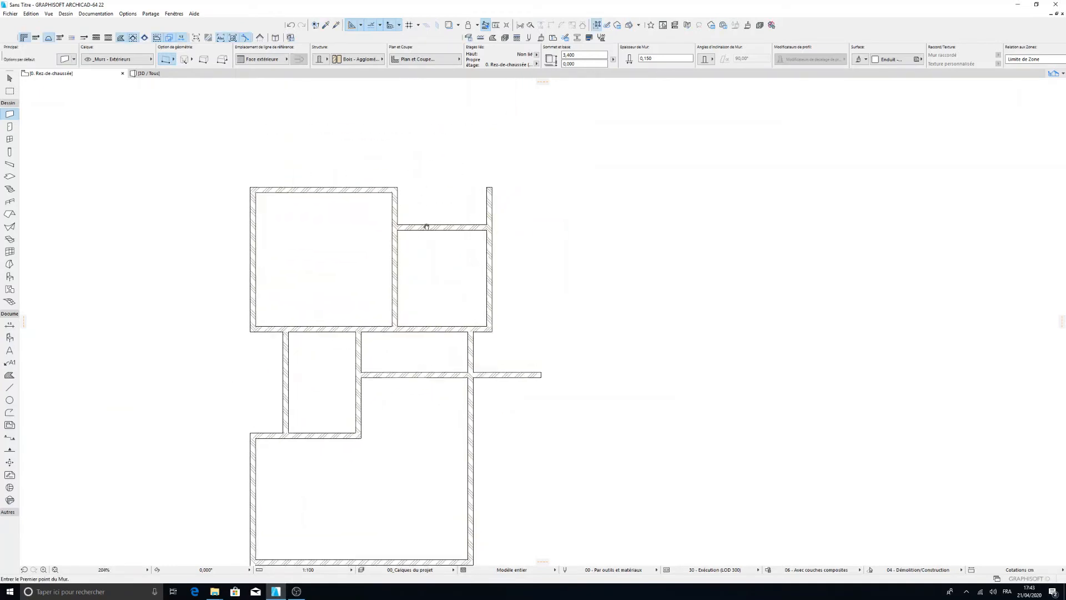
Place a vertical dimension chain across the corridor below the upper rooms, including the thickness of both bounding horizontal walls
scroll(488, 226, "up", 3)
scroll(561, 278, "down", 4)
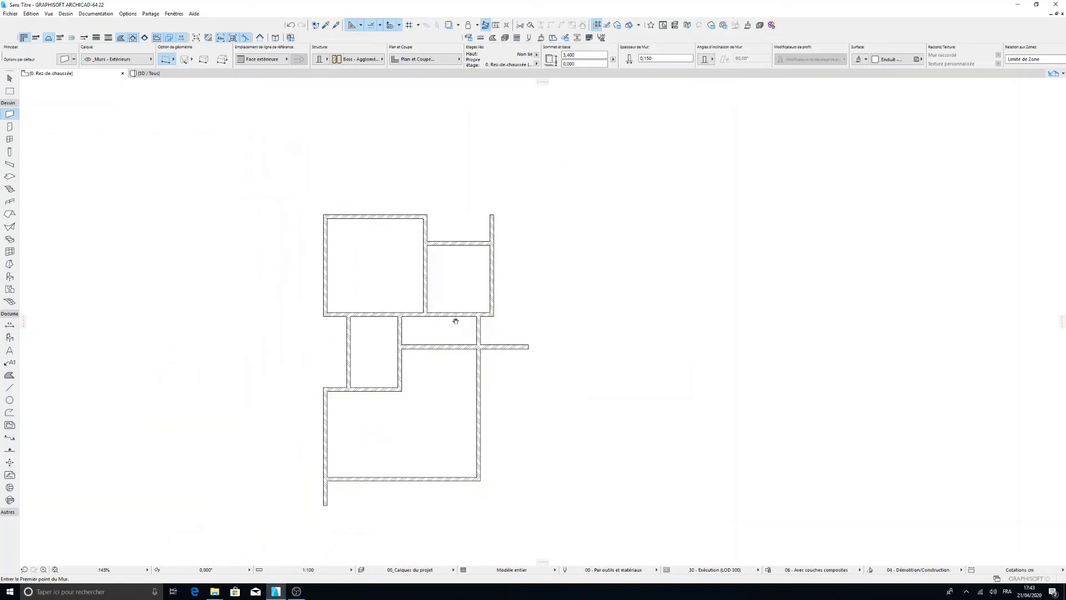
middle_click_drag(455, 321, 455, 276)
scroll(455, 277, "up", 4)
scroll(455, 276, "down", 4)
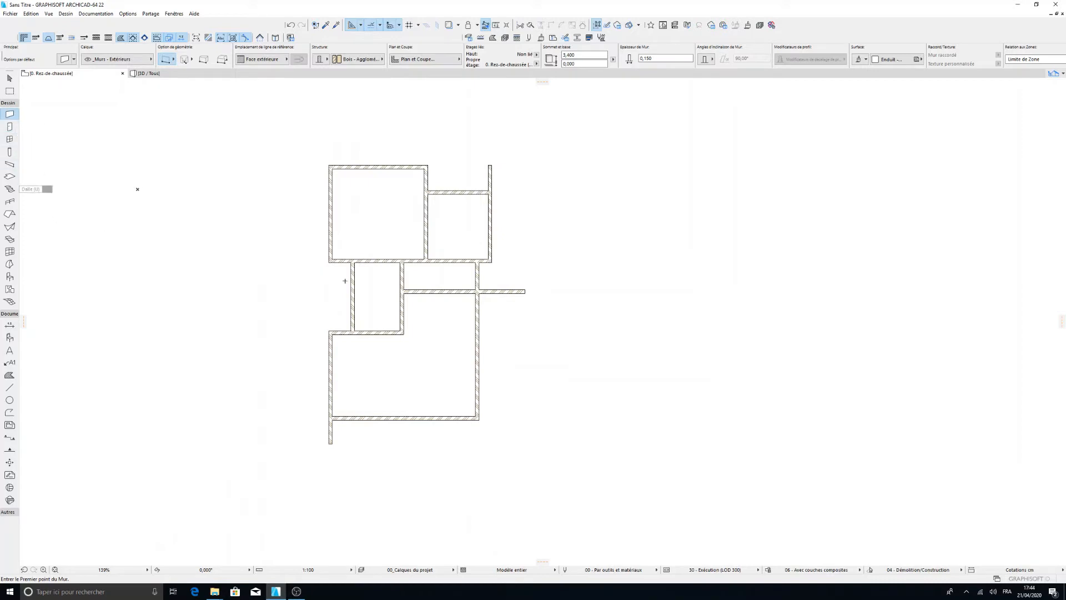
scroll(502, 240, "up", 3)
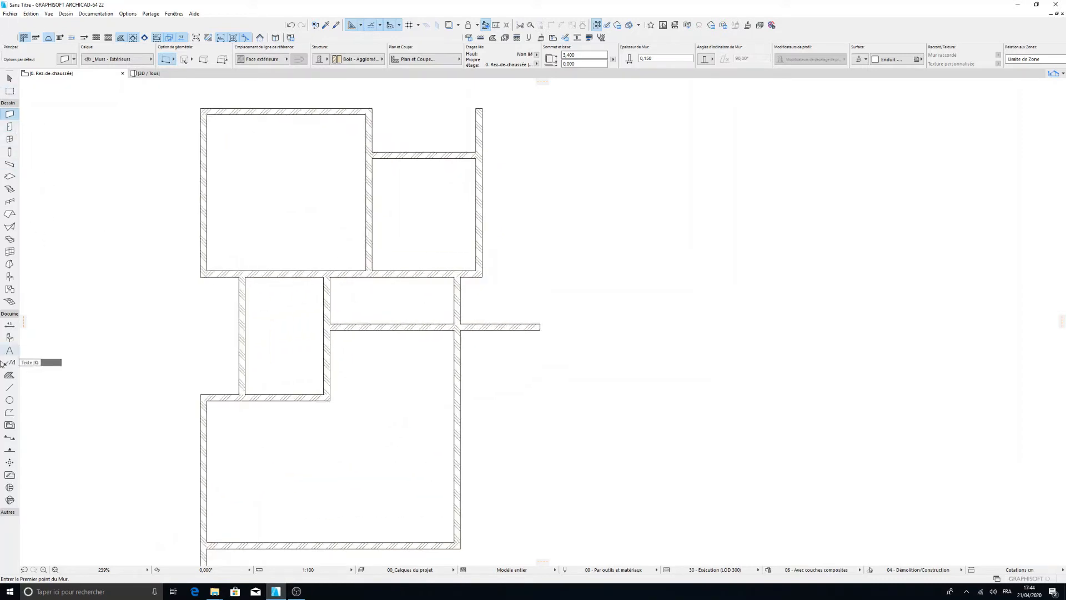
left_click(10, 324)
scroll(424, 349, "up", 1)
scroll(424, 349, "up", 3)
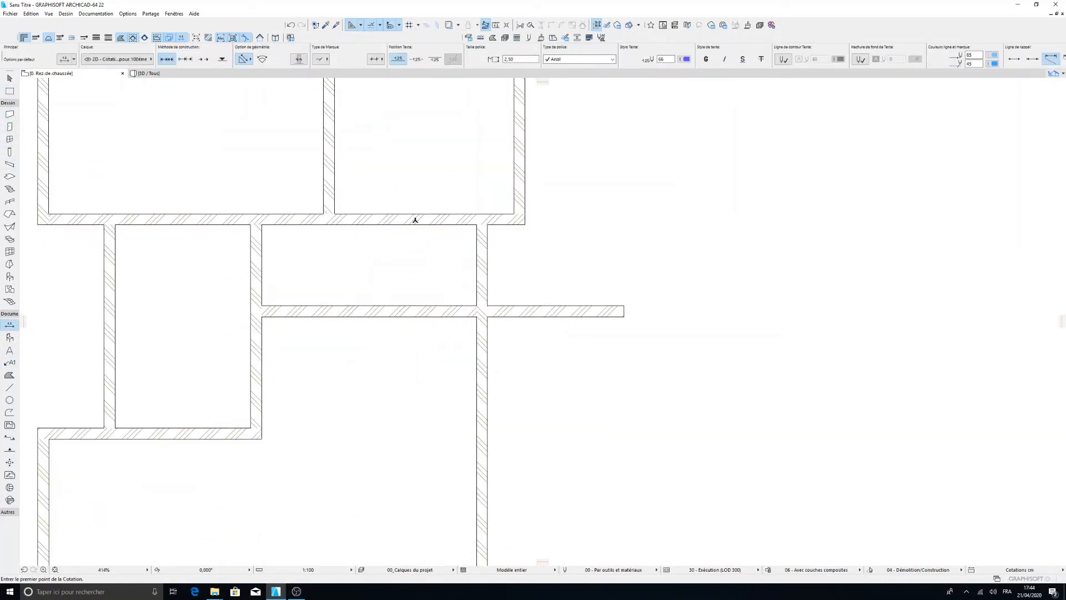
left_click(417, 215)
left_click(420, 305)
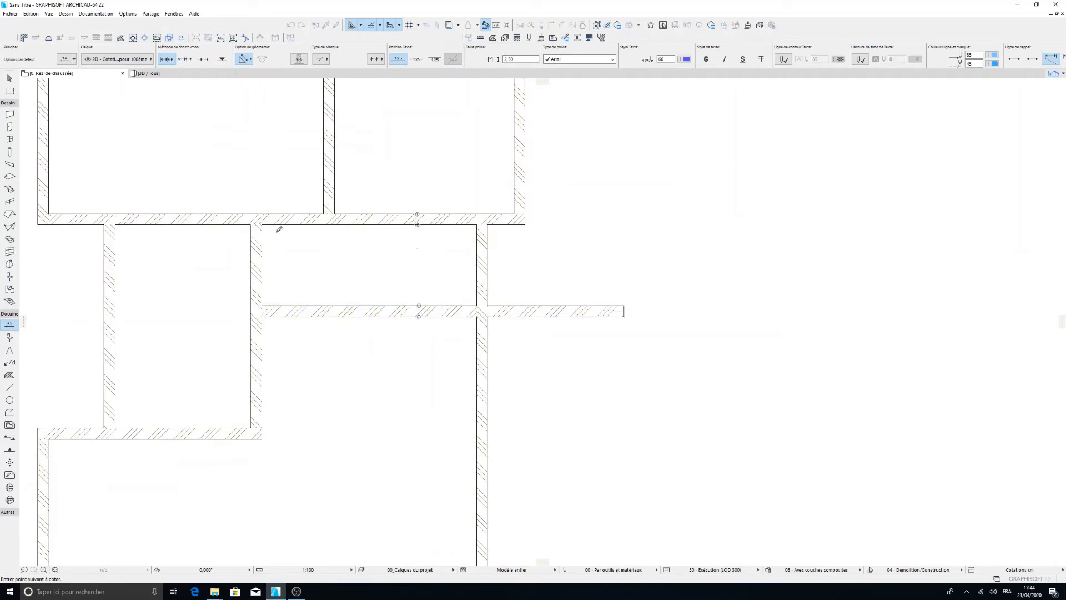
double_click(322, 261)
left_click(306, 261)
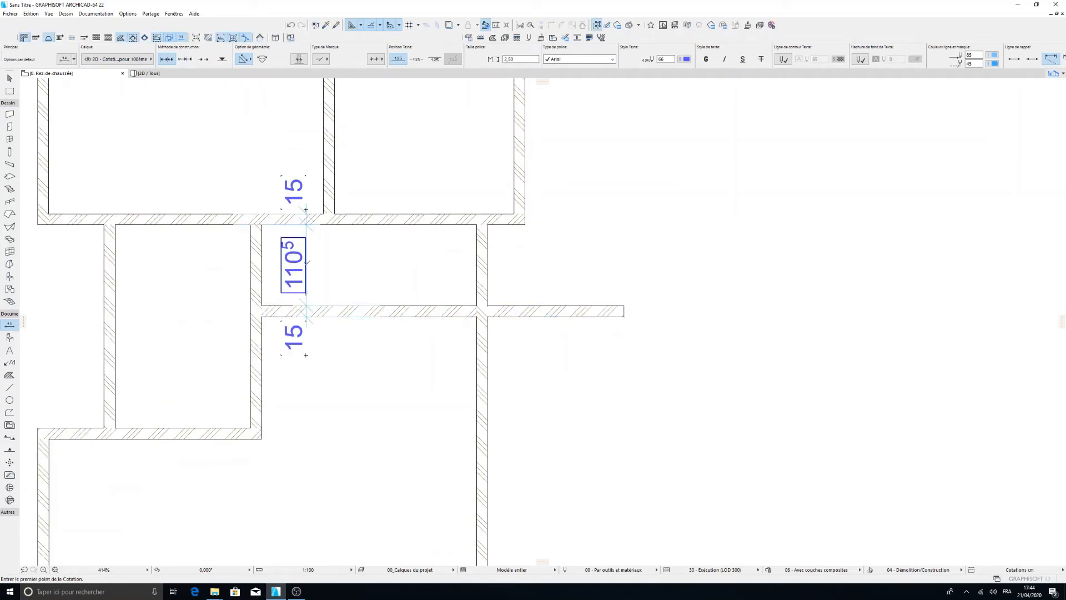
Move the corridor's lower horizontal wall so that the clear corridor width is 1,10 m
scroll(333, 262, "up", 2)
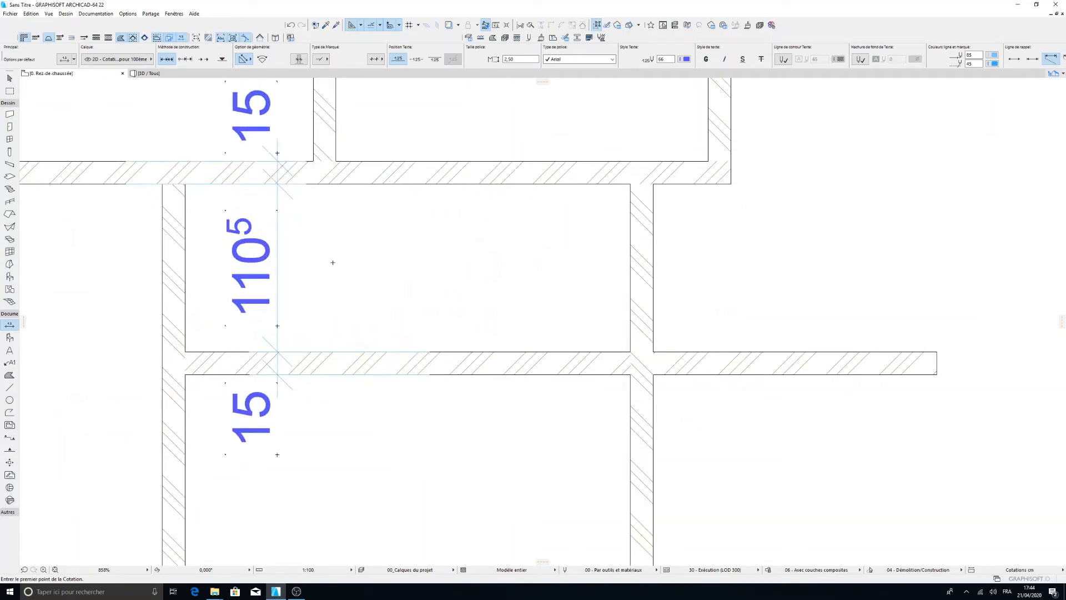
scroll(278, 297, "down", 3)
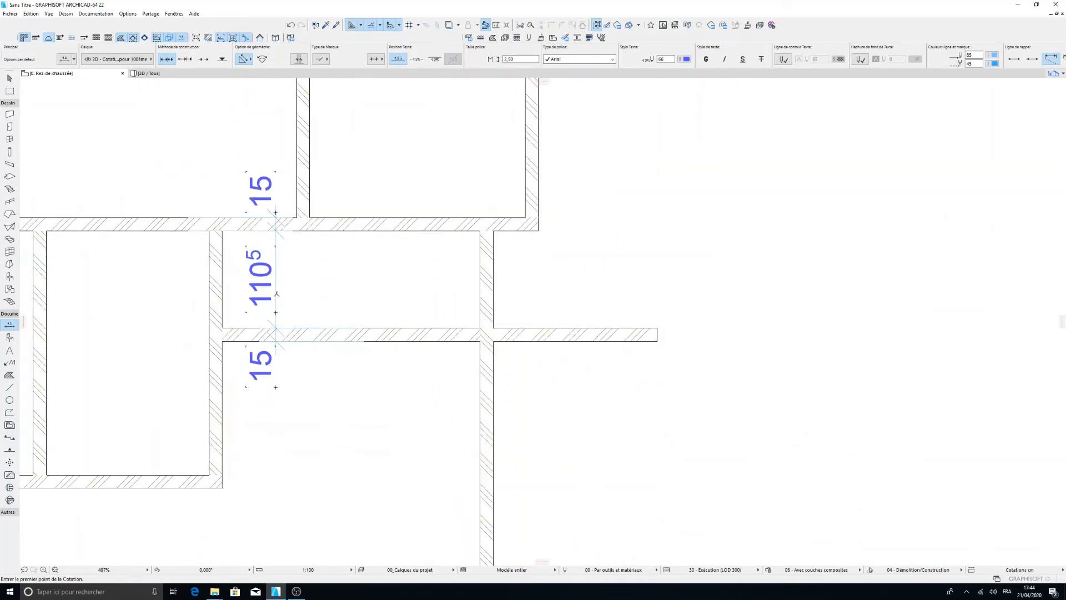
middle_click_drag(287, 322, 531, 316)
scroll(559, 288, "up", 5)
scroll(626, 269, "down", 4)
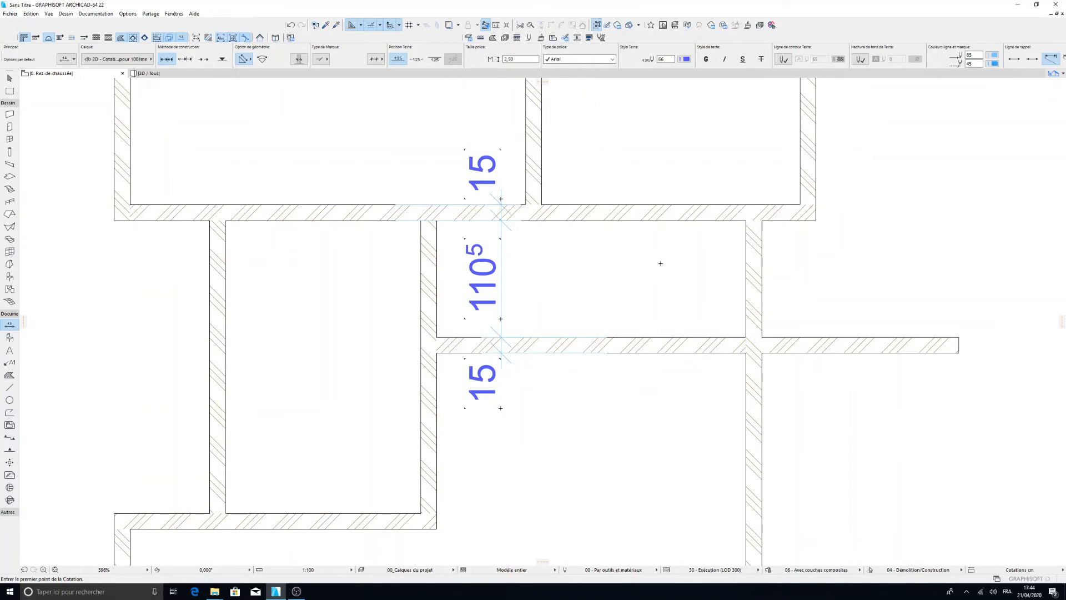
left_click(678, 340, "shift")
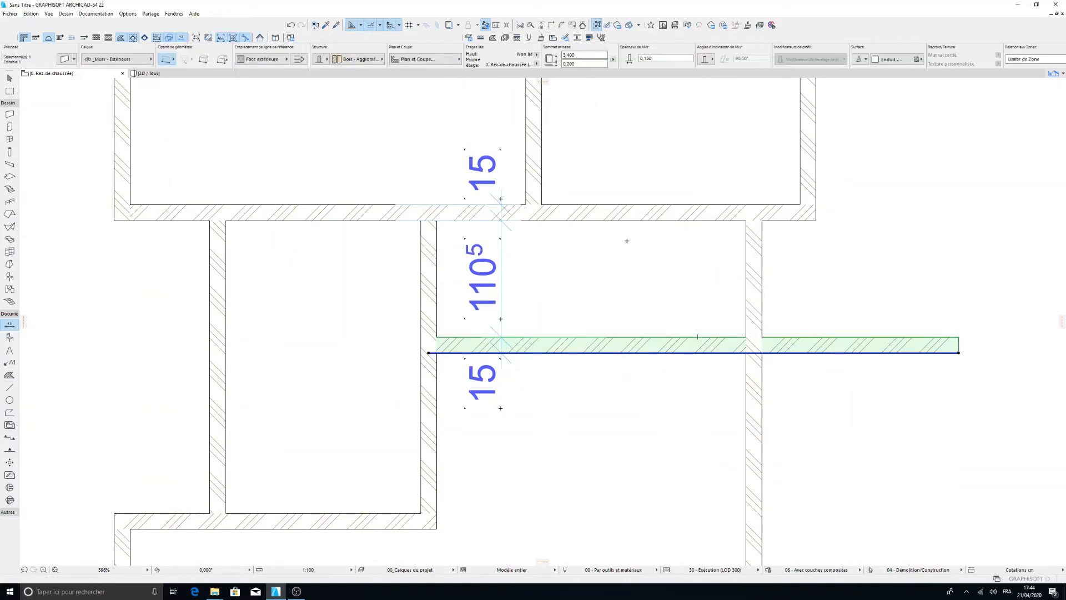
key("ctrl+d")
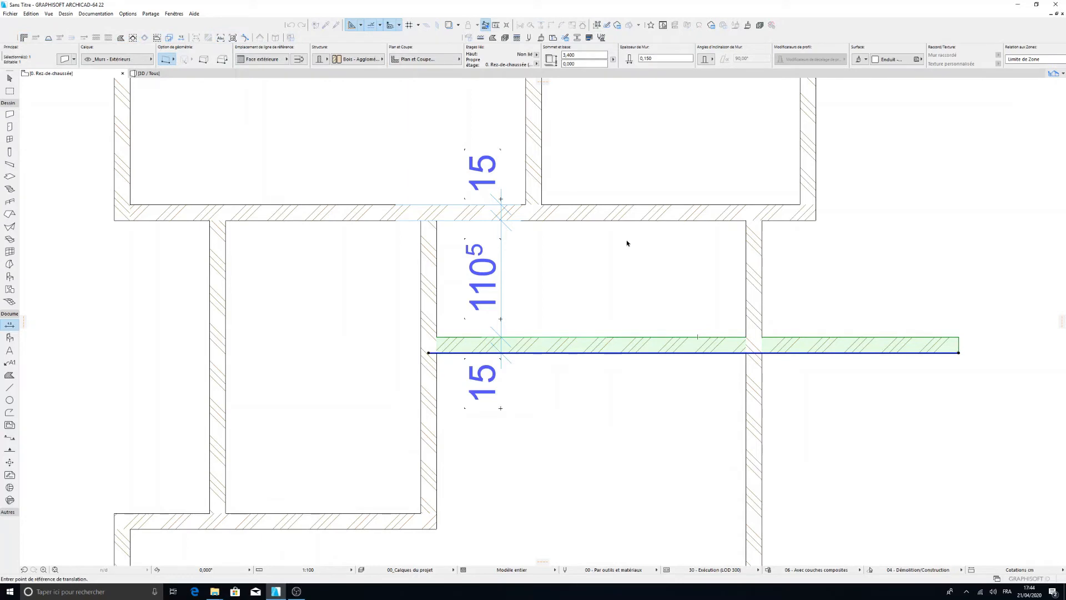
left_click(669, 337)
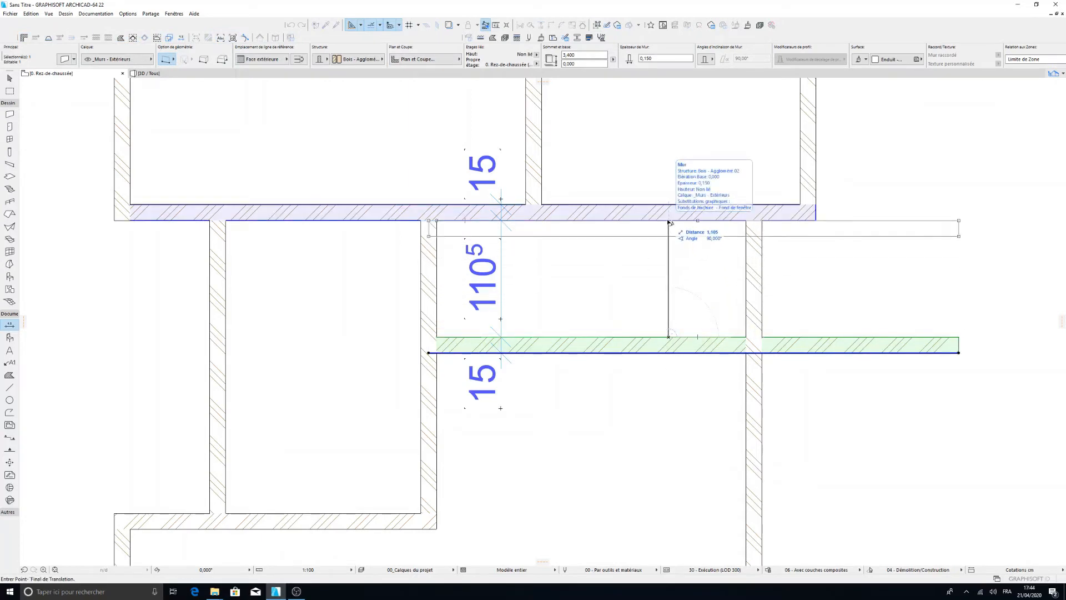
type("1,10-")
key("Return")
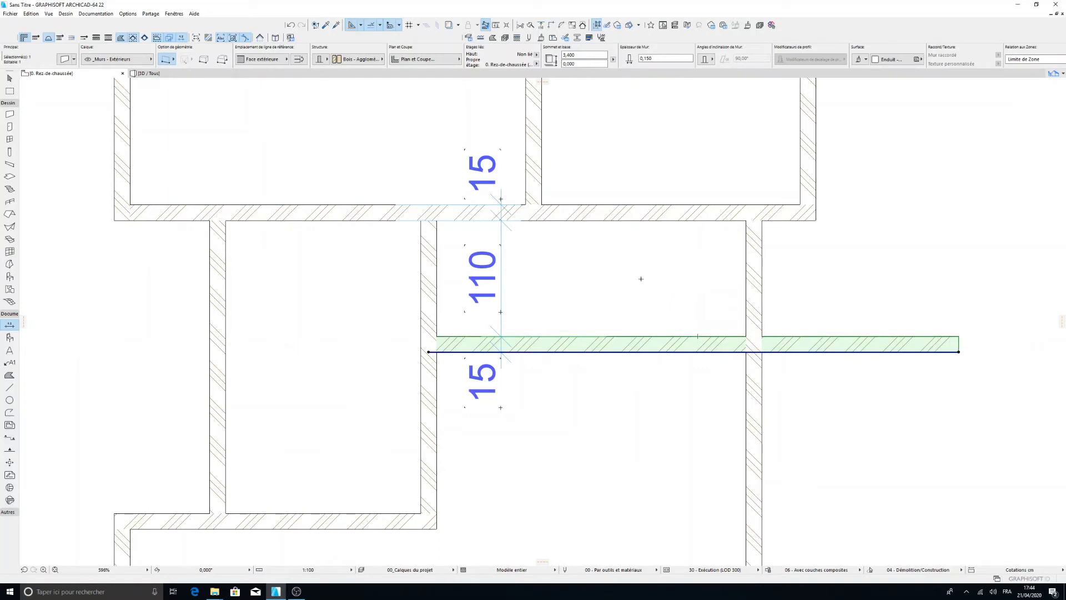
key("Escape")
Trim off the wall stub that extends above the top wall of the smaller upper right room
scroll(635, 278, "down", 5)
scroll(528, 261, "down", 3)
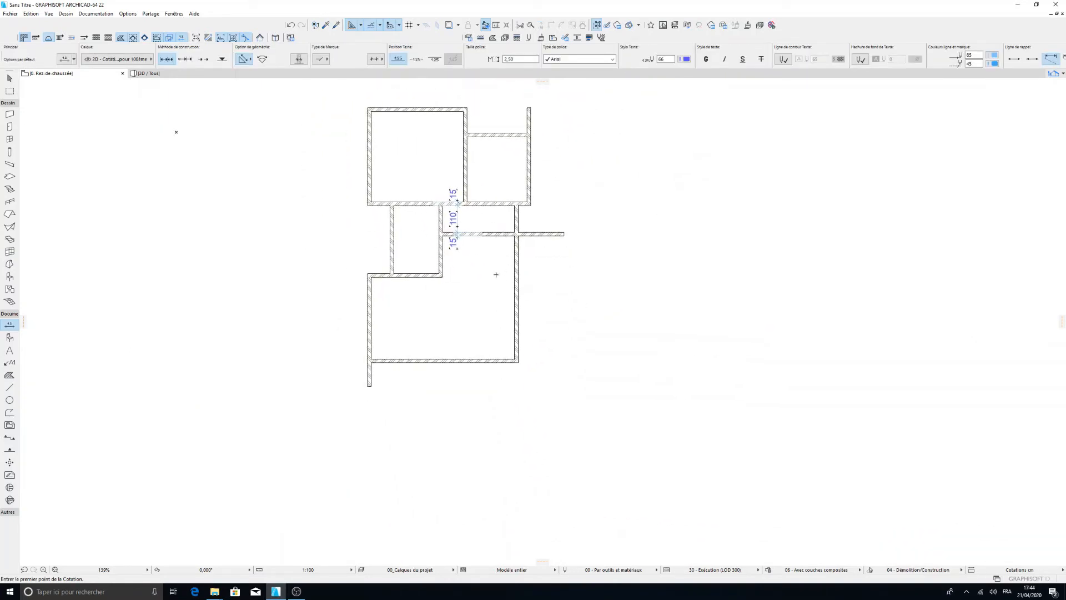
scroll(465, 124, "up", 7)
scroll(469, 193, "down", 7)
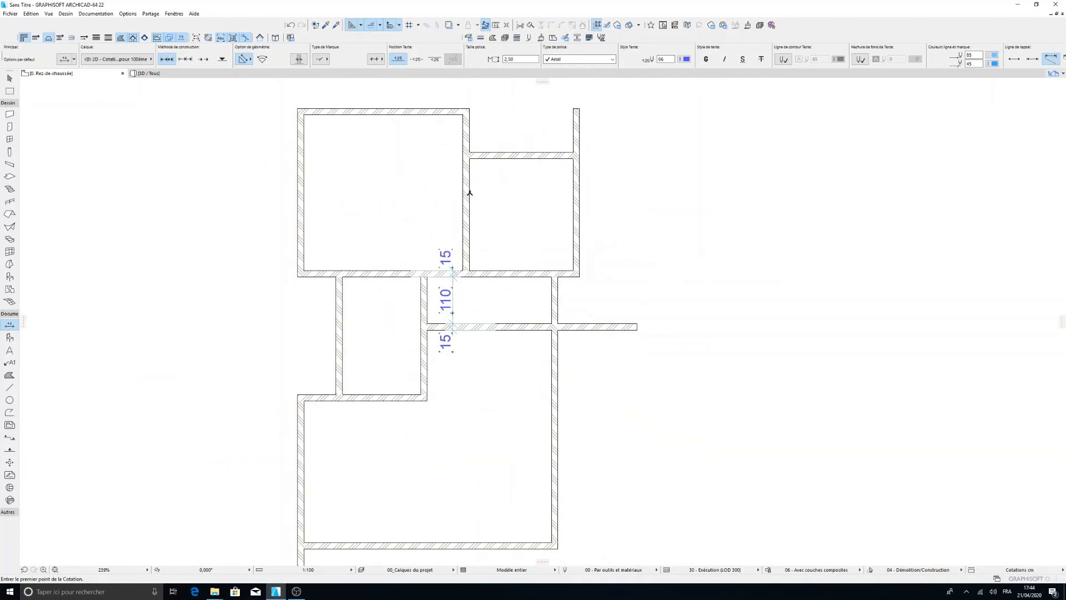
scroll(518, 167, "up", 6)
scroll(494, 316, "down", 4)
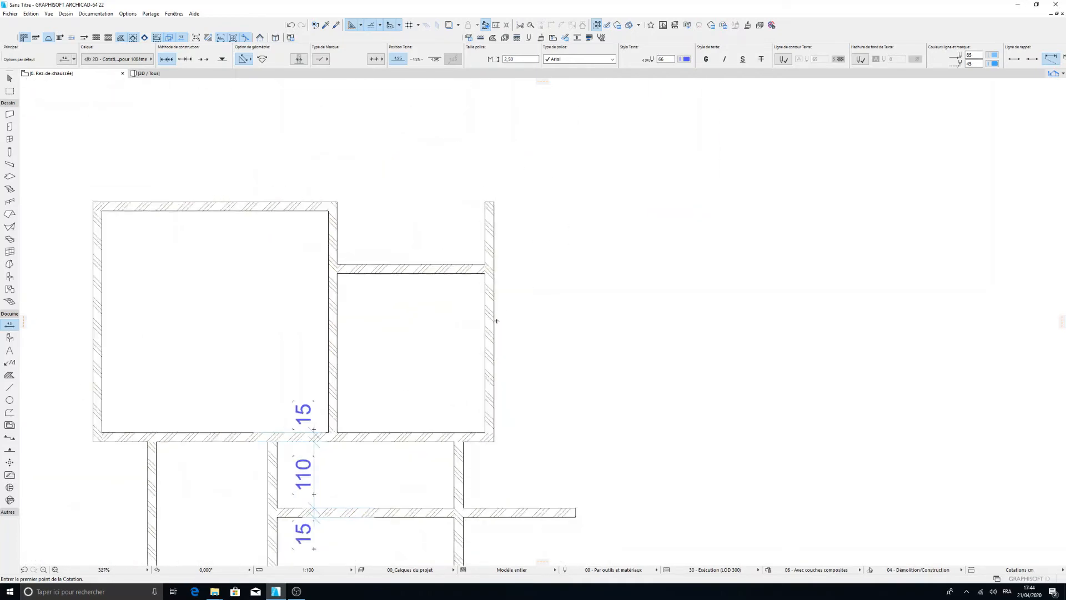
scroll(488, 299, "down", 3)
scroll(477, 183, "up", 4)
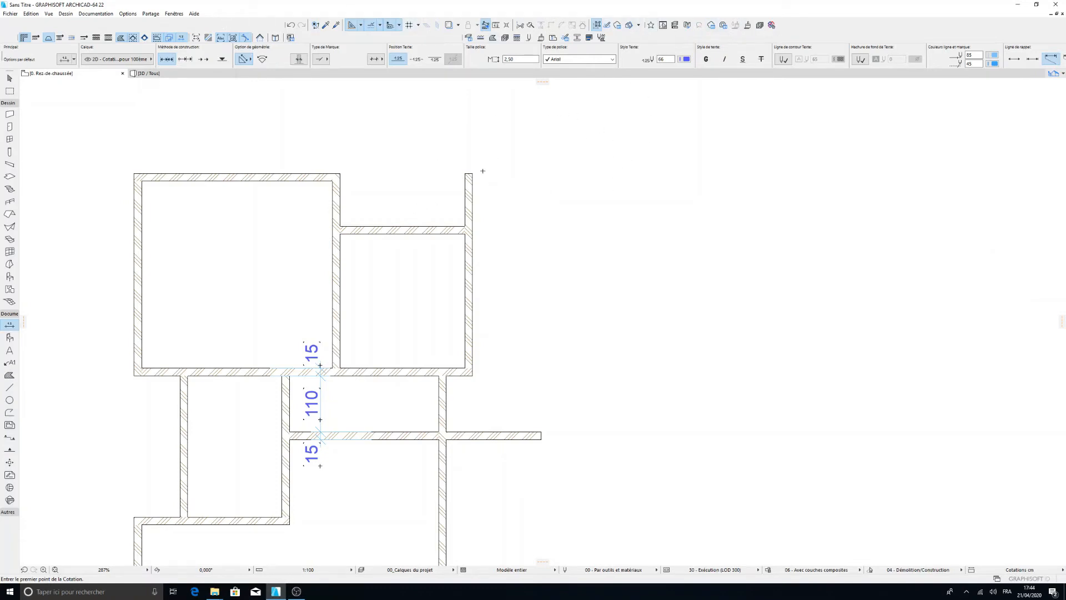
scroll(414, 335, "down", 5)
scroll(412, 358, "up", 4)
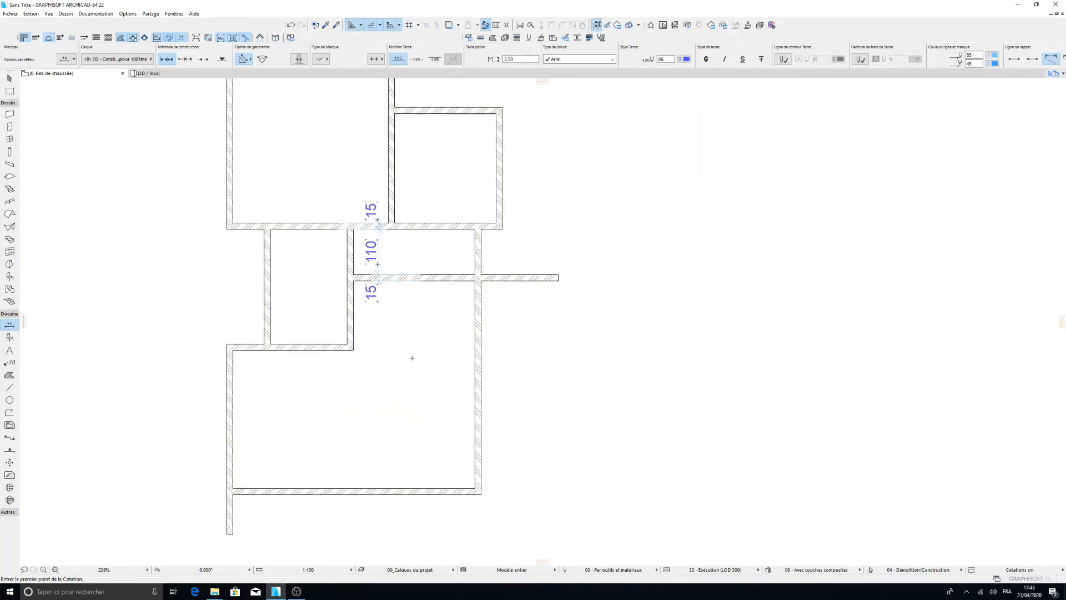
Draw a continuous guide line rightwards from the lower left wall stub's end and another from its right end up past the protruding horizontal wall
scroll(452, 276, "up", 2)
middle_click_drag(393, 386, 421, 302)
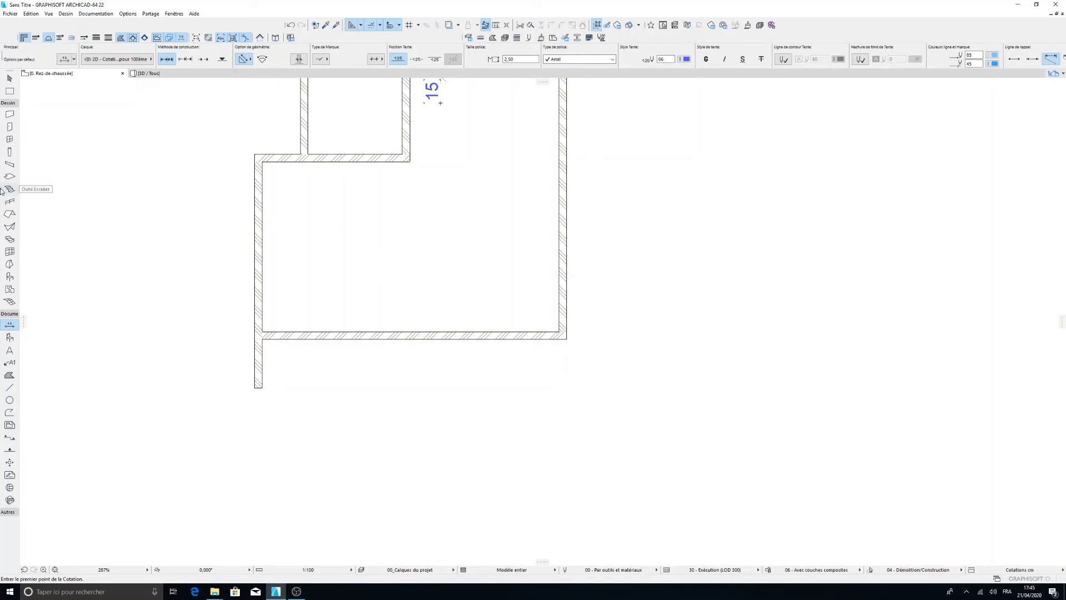
left_click(9, 389)
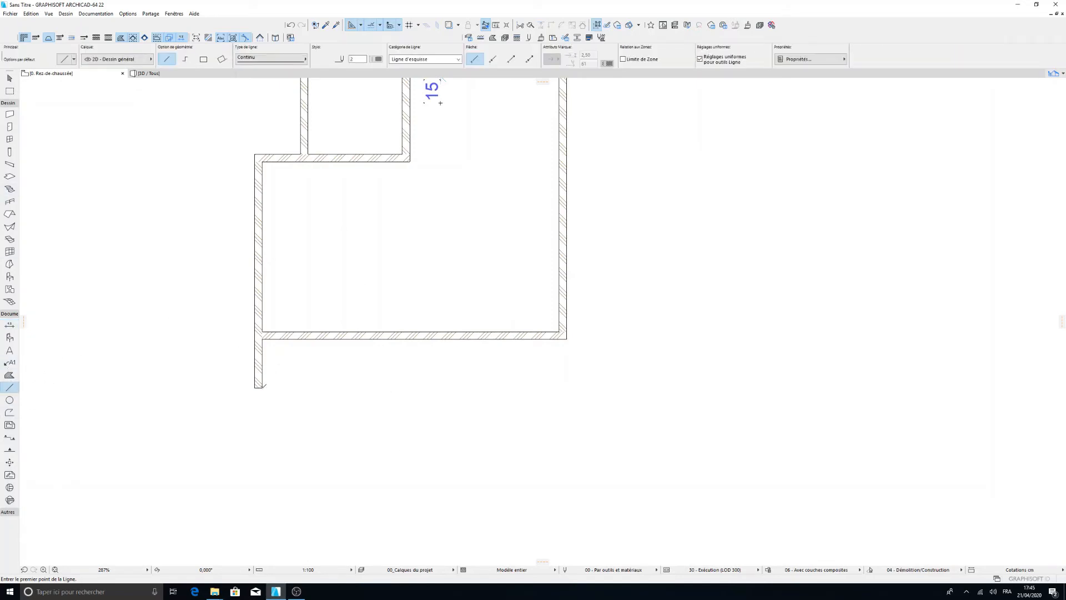
left_click(264, 386)
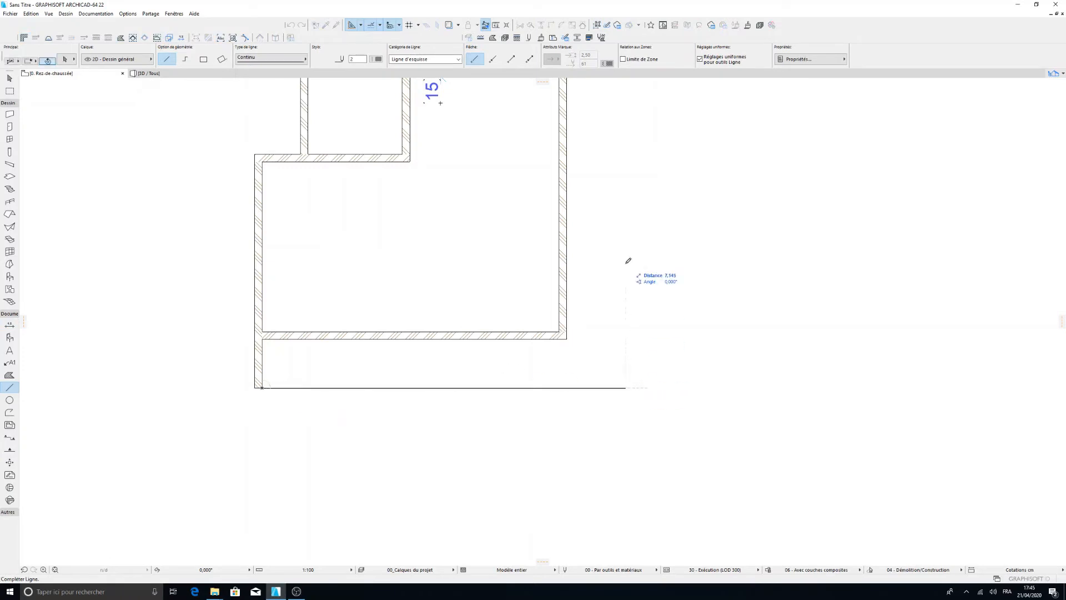
scroll(626, 261, "down", 2)
middle_click_drag(626, 262, 584, 374)
scroll(585, 373, "up", 2)
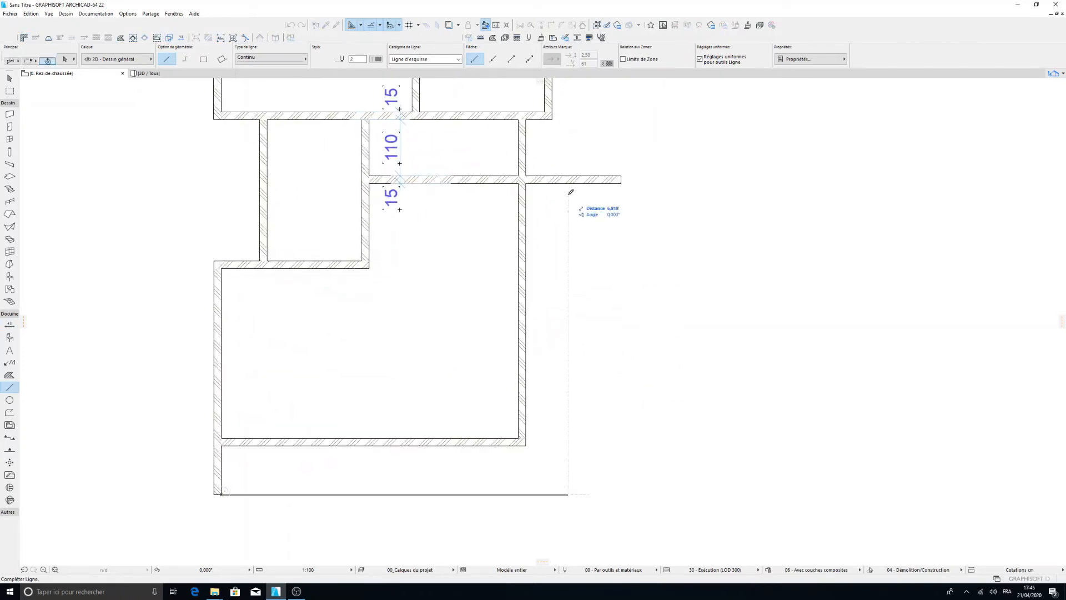
left_click(598, 173)
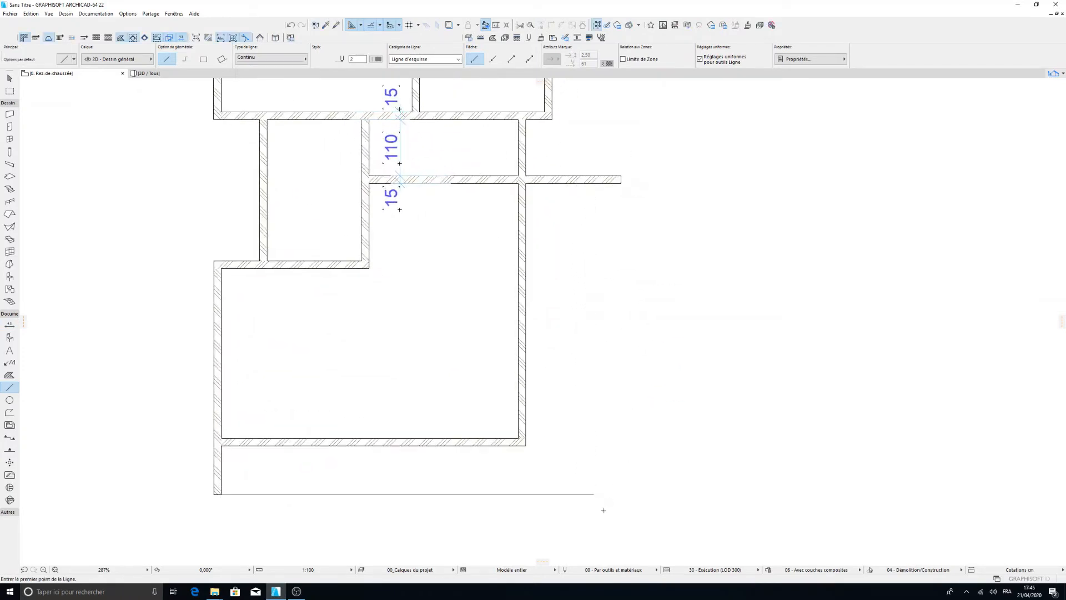
left_click(593, 494)
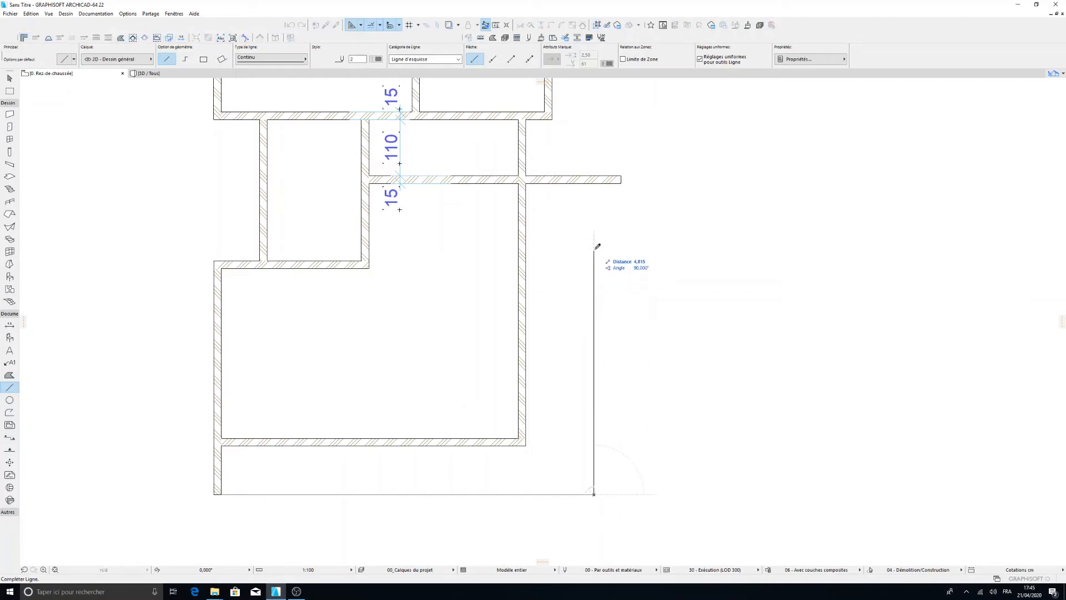
left_click(594, 172)
Trim the protruding horizontal wall back to the vertical guide line
scroll(595, 245, "up", 3)
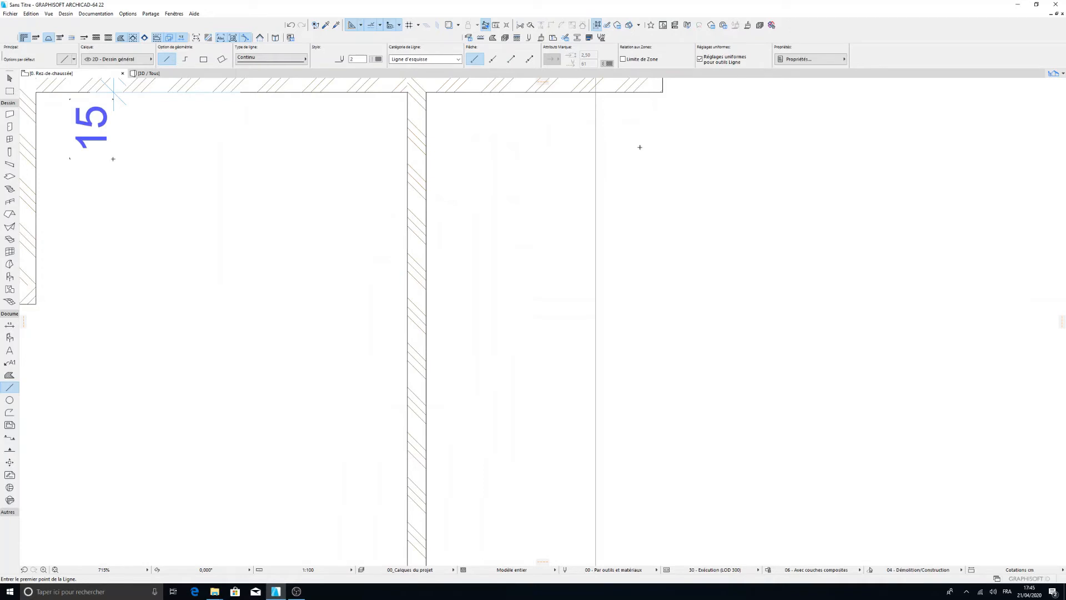
scroll(557, 160, "down", 3)
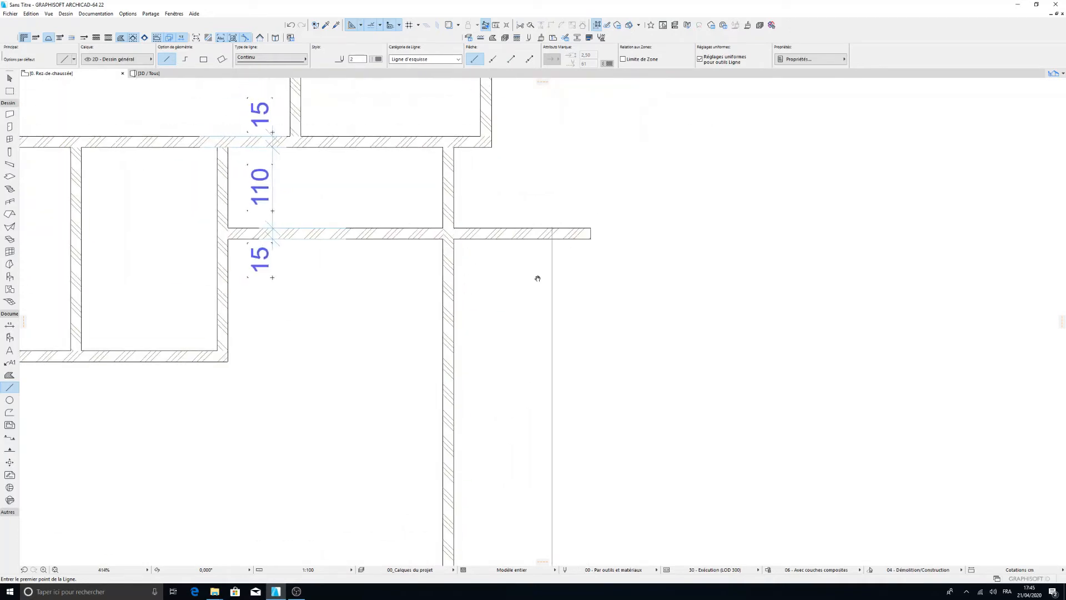
scroll(582, 251, "up", 3)
scroll(582, 251, "up", 3)
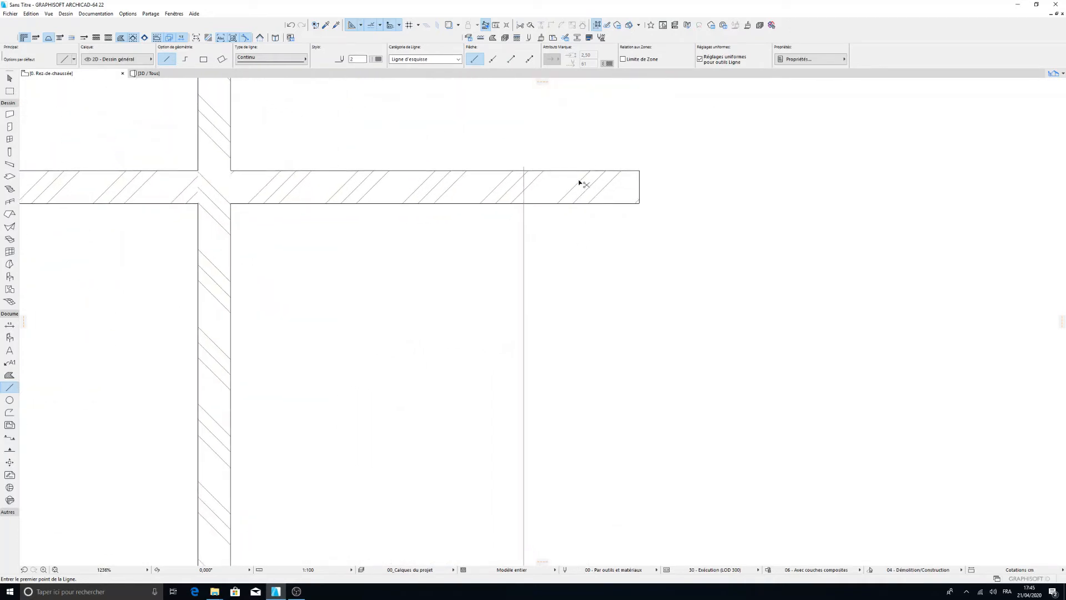
scroll(582, 184, "up", 5)
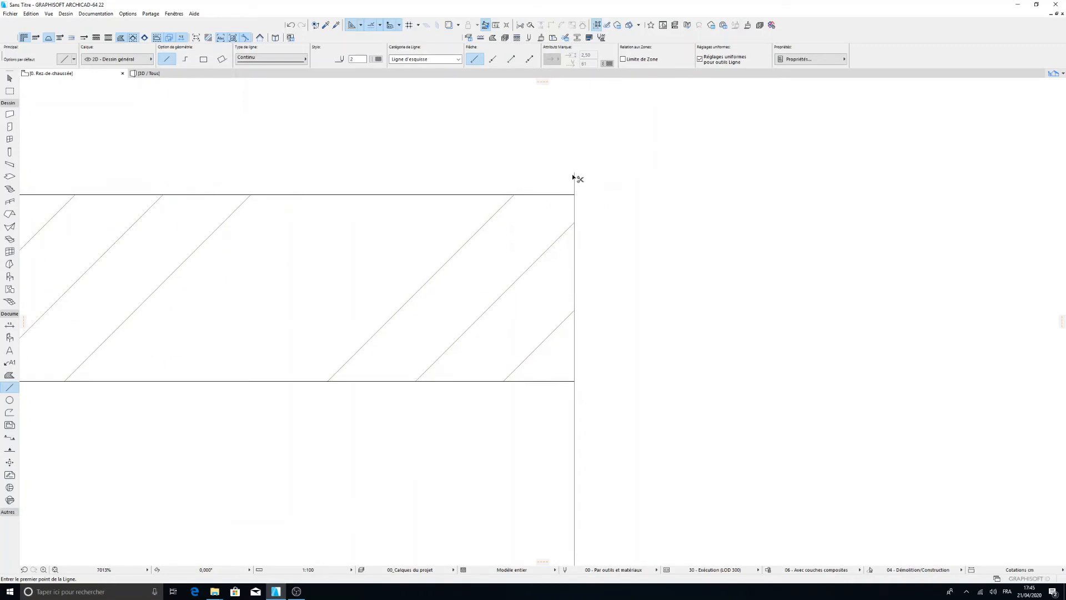
scroll(574, 177, "down", 10)
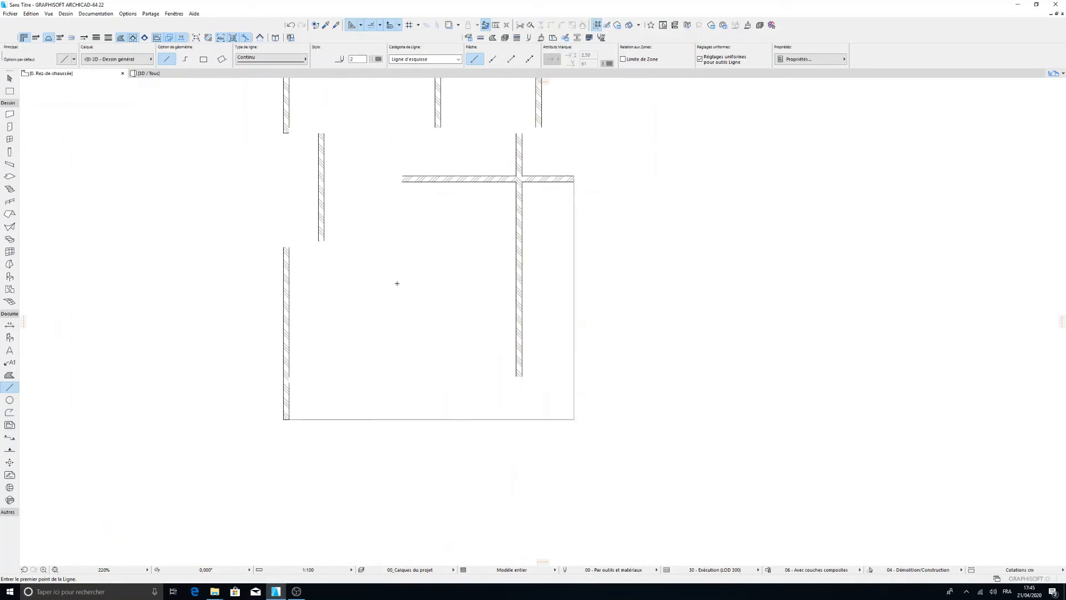
Place a Fenêtre coulissante 2 vantaux 22 window, 1,500 by 1,200 with a 1,300 sill, in the top wall of the upper left room
middle_click_drag(434, 230, 507, 336)
scroll(507, 327, "down", 1)
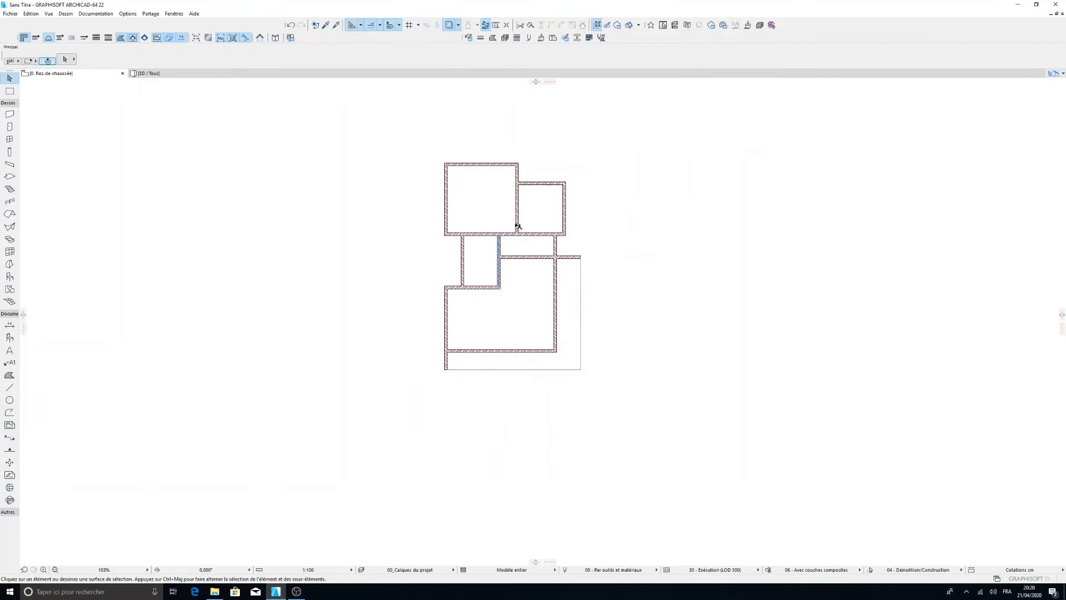
scroll(518, 226, "up", 2)
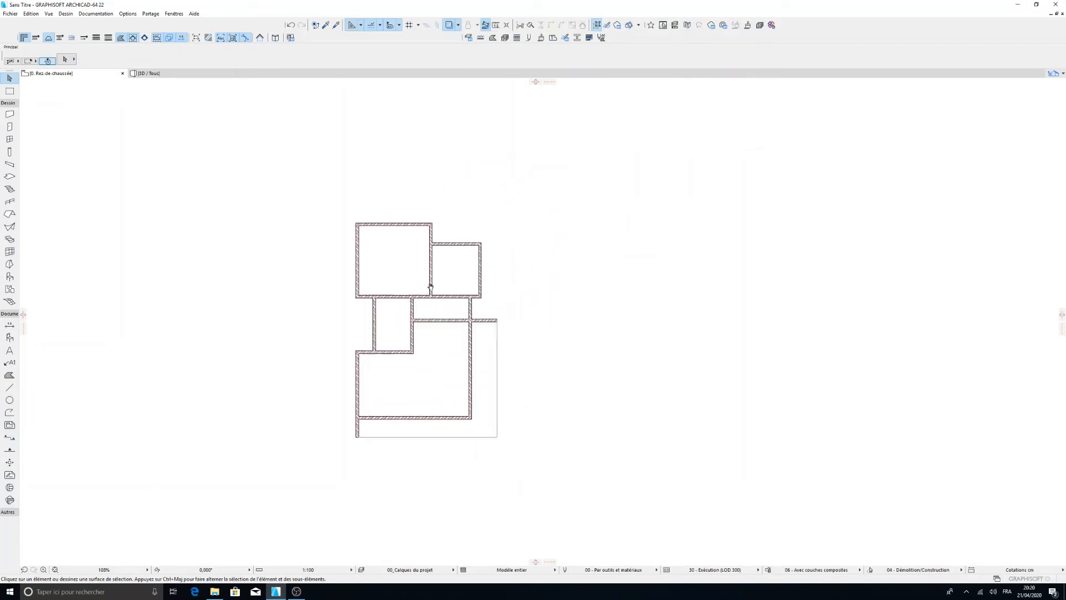
middle_click_drag(417, 324, 438, 284)
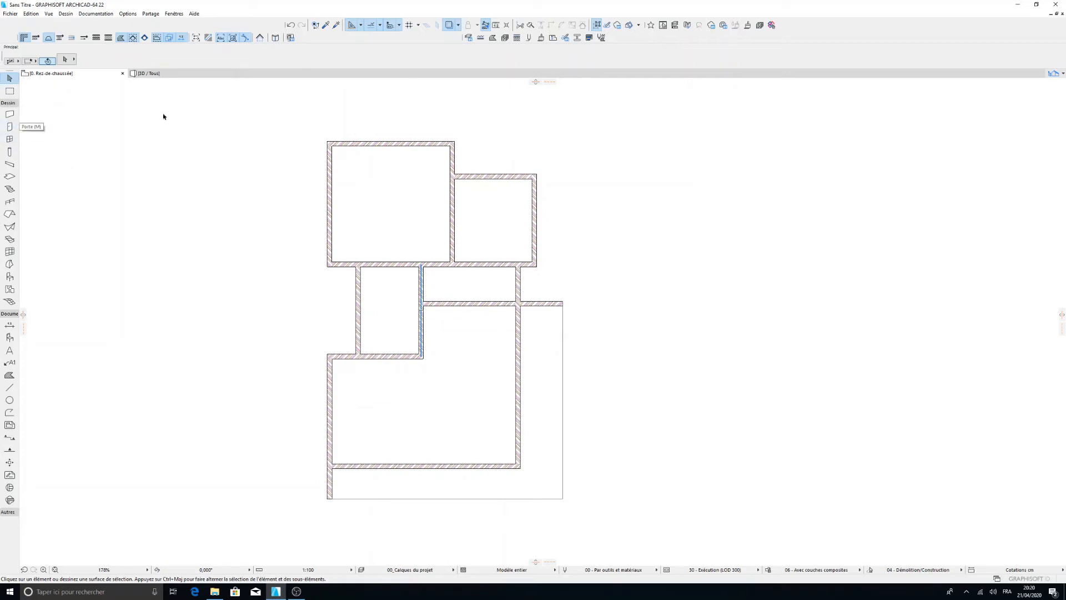
left_click(9, 141)
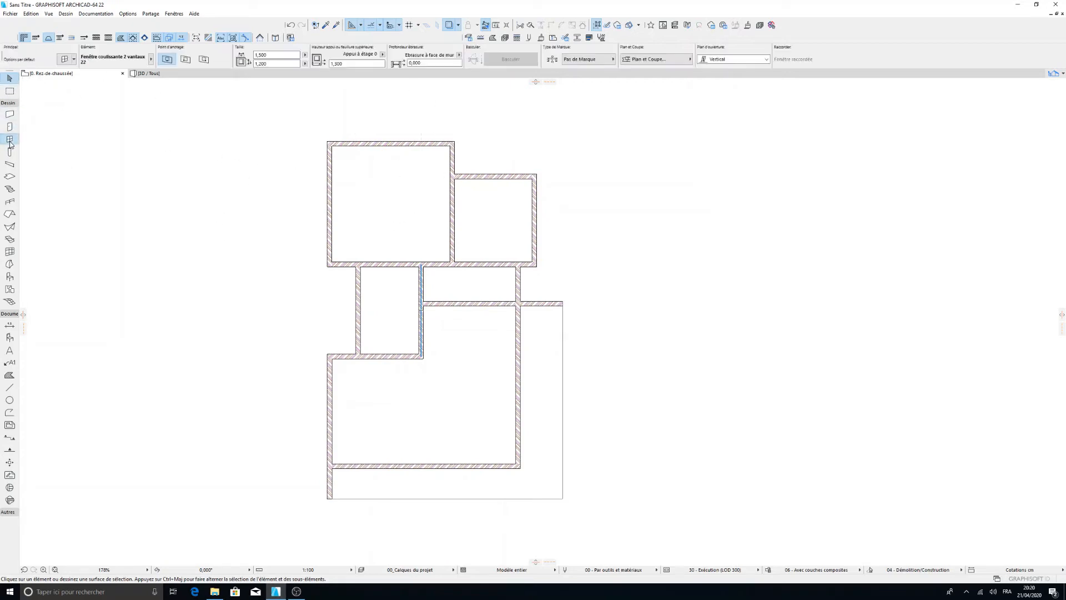
left_click(63, 63)
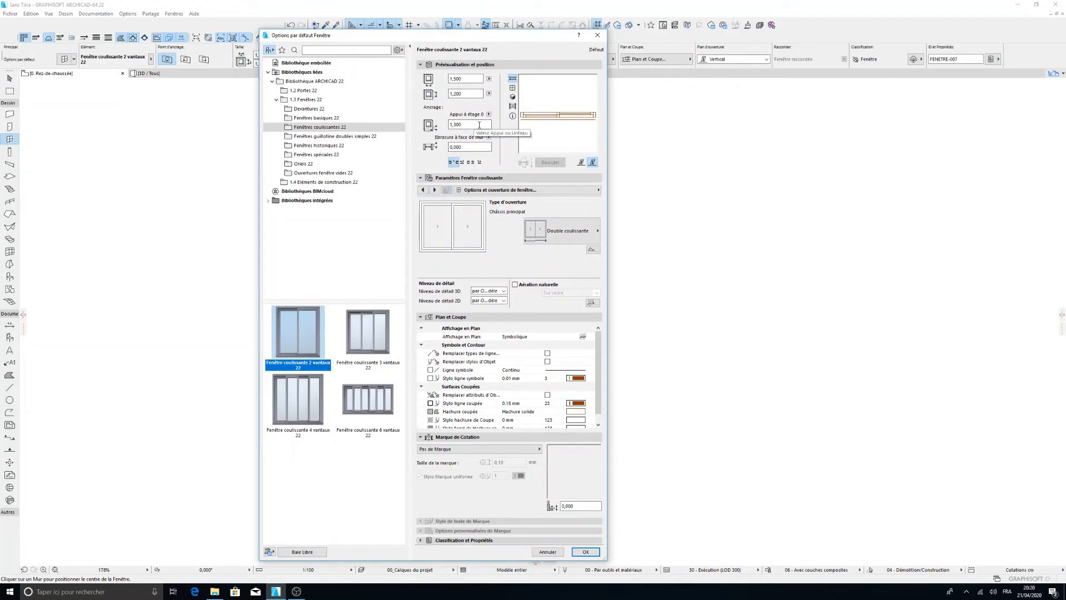
left_click(585, 552)
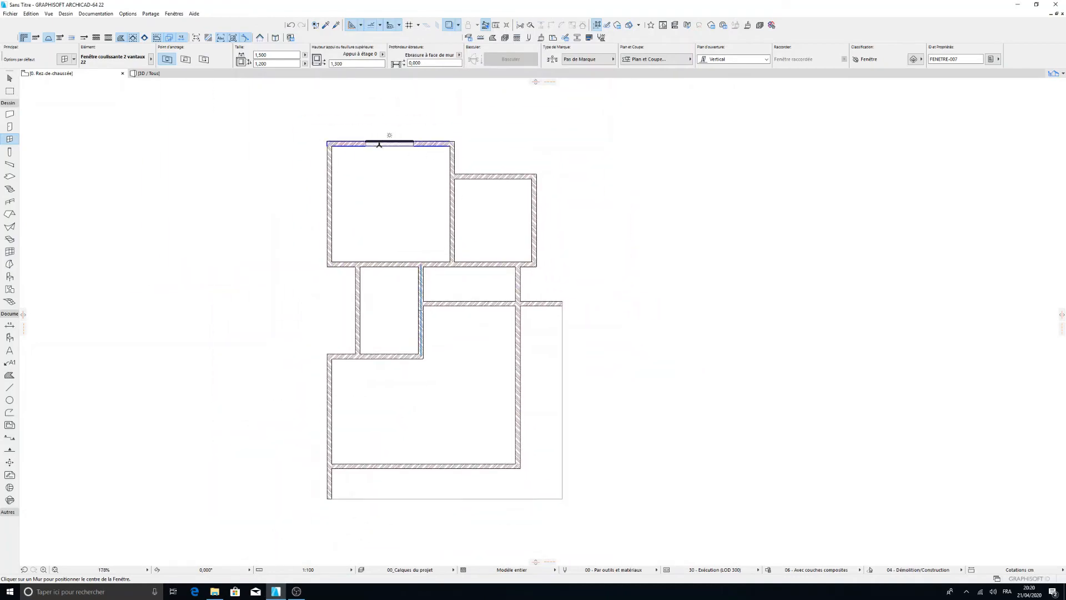
scroll(394, 142, "up", 3)
left_click(392, 142)
left_click(398, 224)
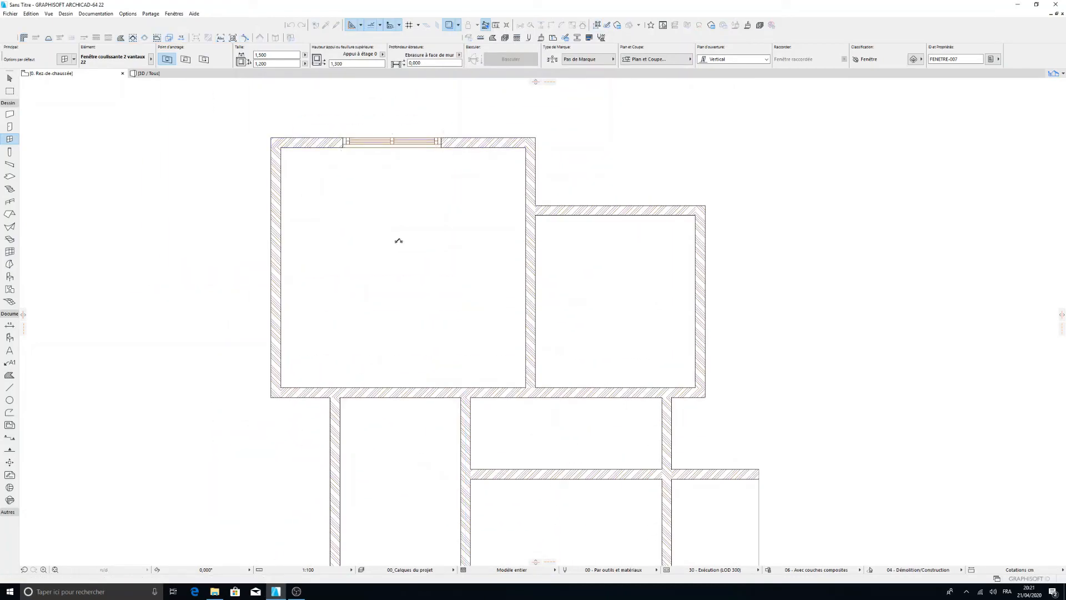
Place the same sliding window in the upper left room's left wall and in the smaller upper right room's right wall
left_click(357, 270)
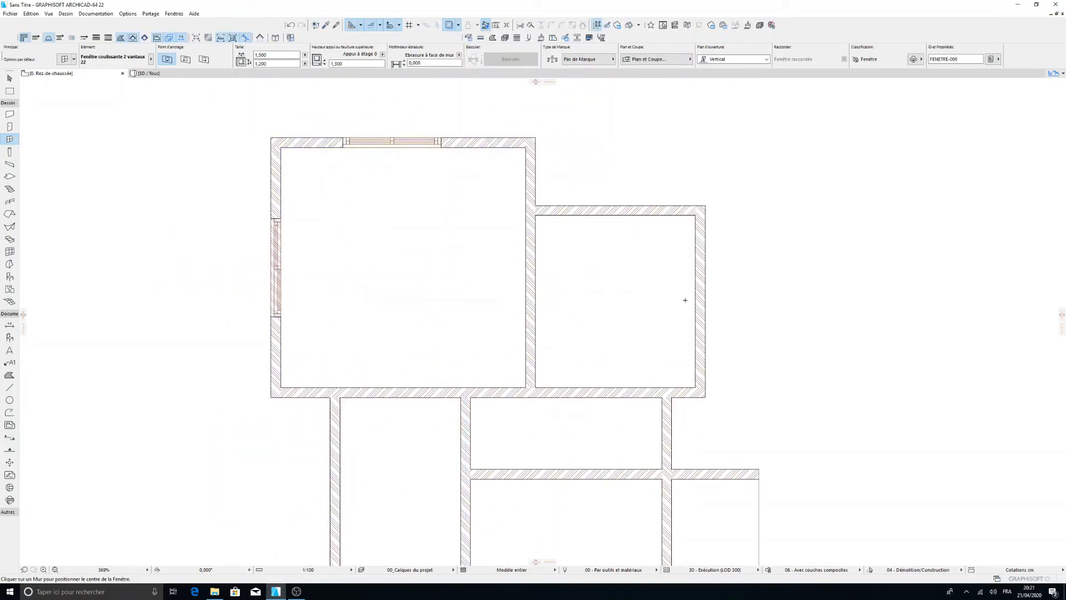
left_click(700, 302)
left_click(673, 305)
Place the same sliding window in the large lower room's right wall and in the left wall of the narrow middle room
scroll(607, 240, "down", 2)
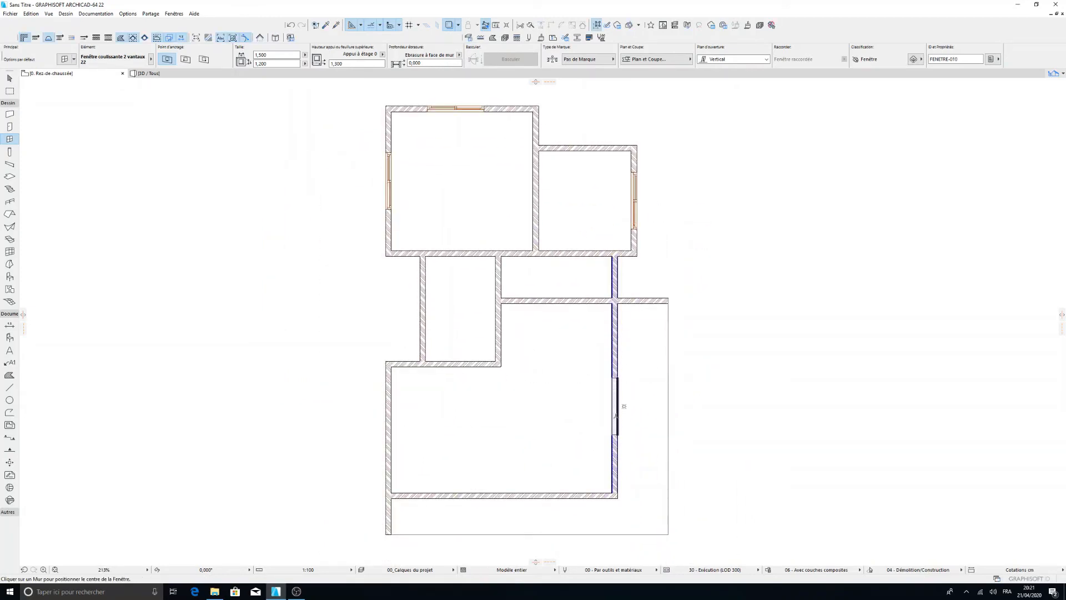
left_click(623, 362)
left_click(576, 358)
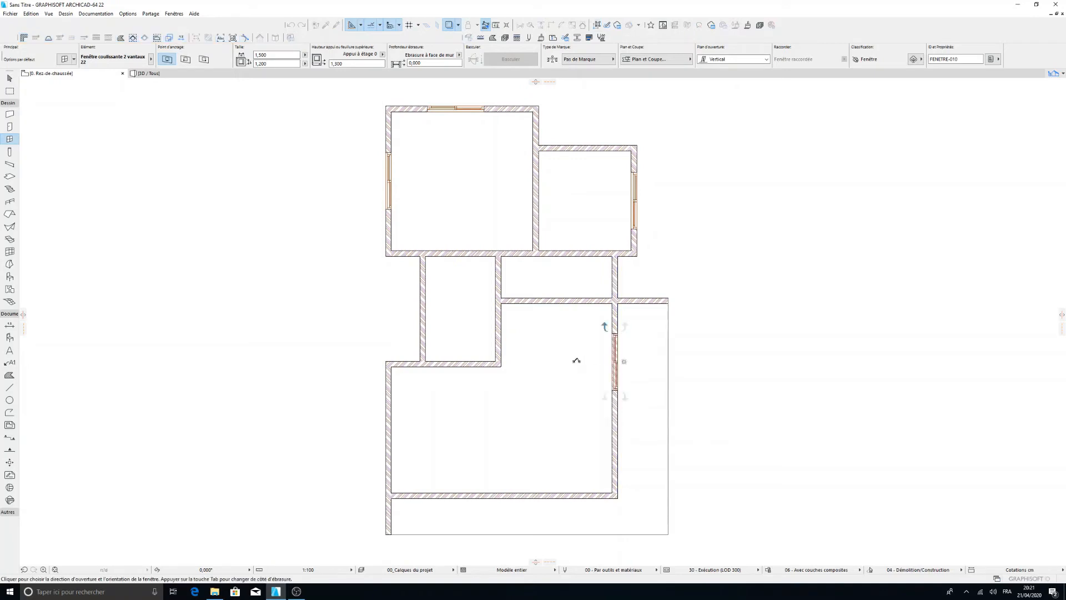
left_click(426, 312)
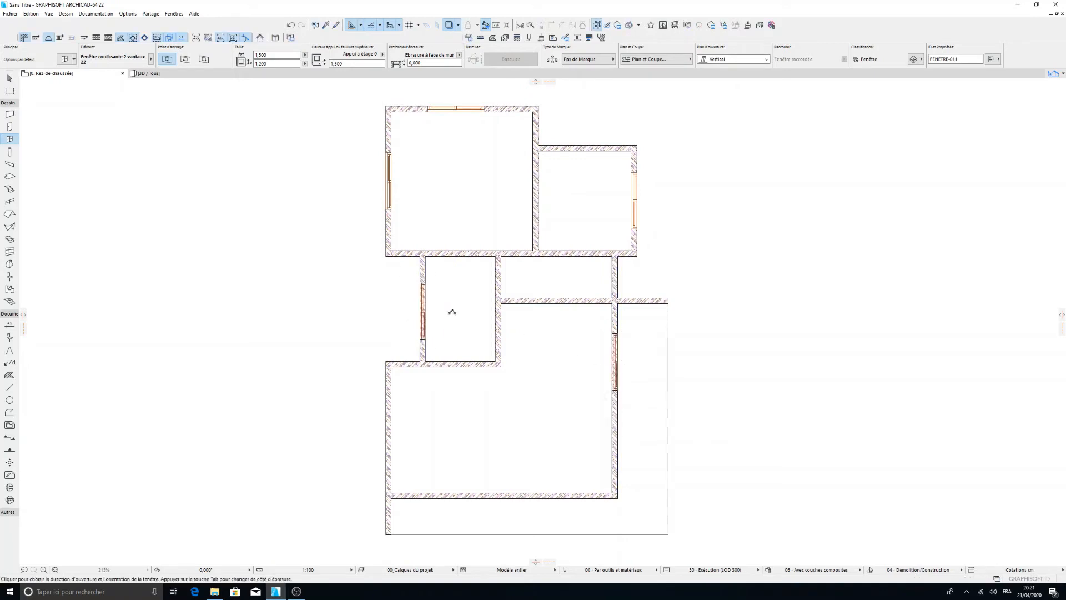
left_click(452, 311)
Place another two-panel sliding window in the left wall of the large lower room
middle_click_drag(546, 402, 535, 316)
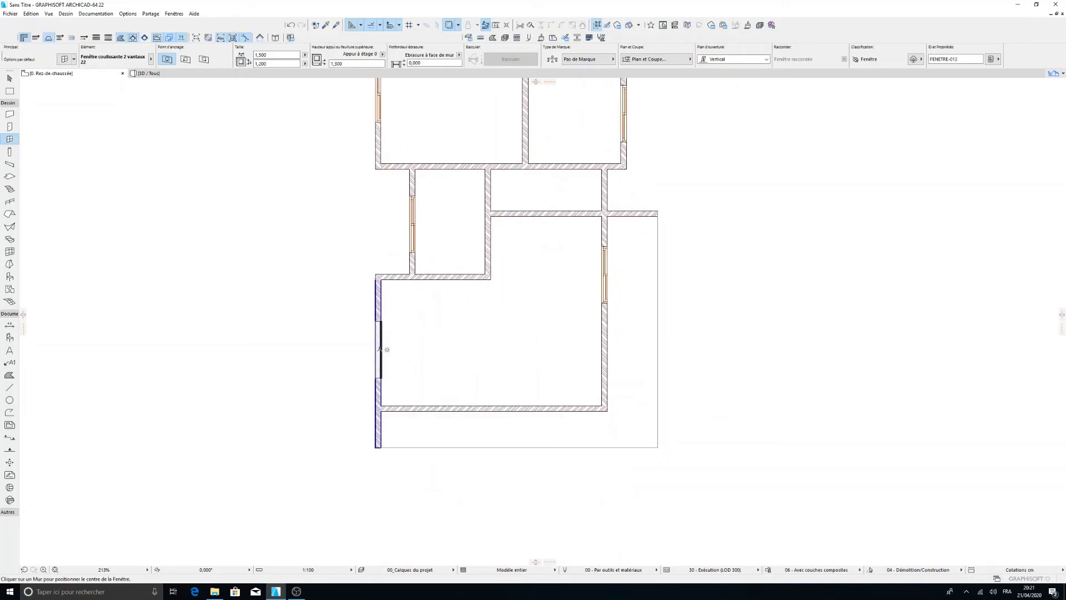
left_click(381, 346)
middle_click_drag(552, 252, 524, 357)
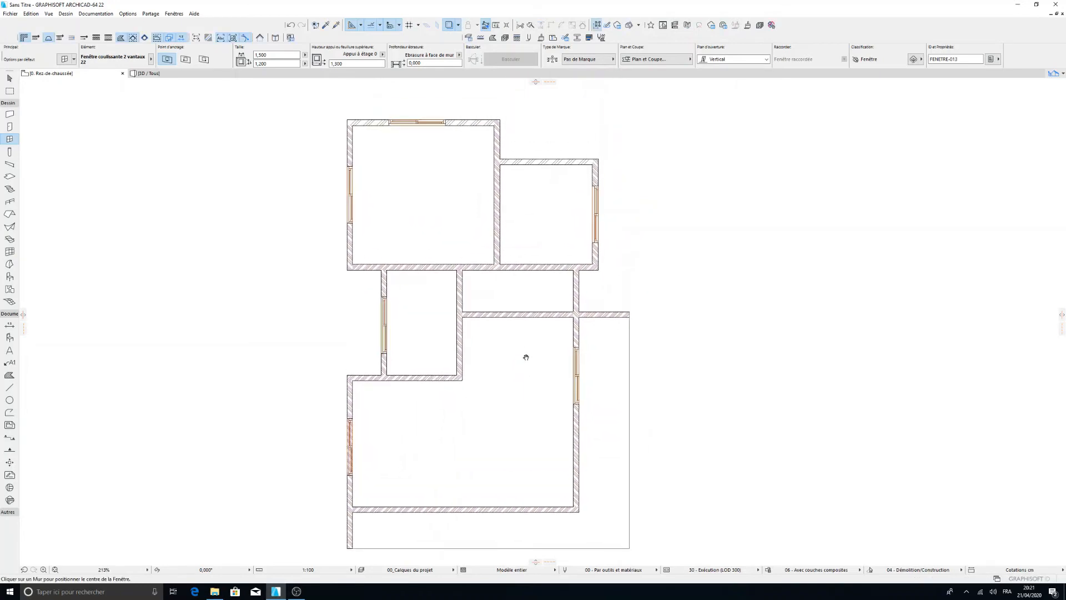
Place a Porte coulissante avec 2 fixes latéraux vitrés 22 door, 4,000 by 2,100, in the bottom wall of the large lower room
left_click(10, 127)
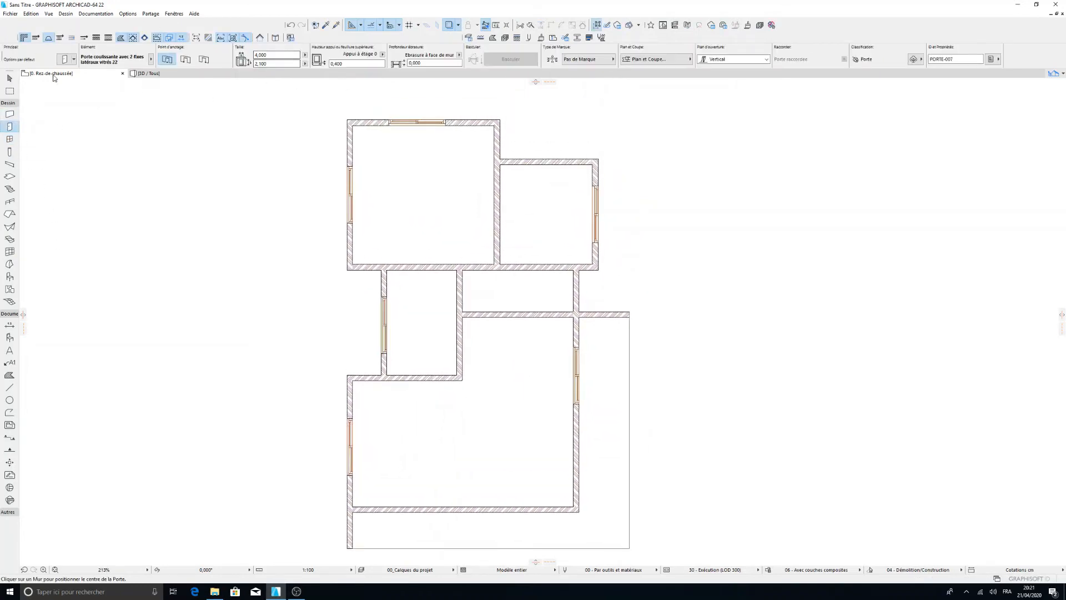
key("ctrl+t")
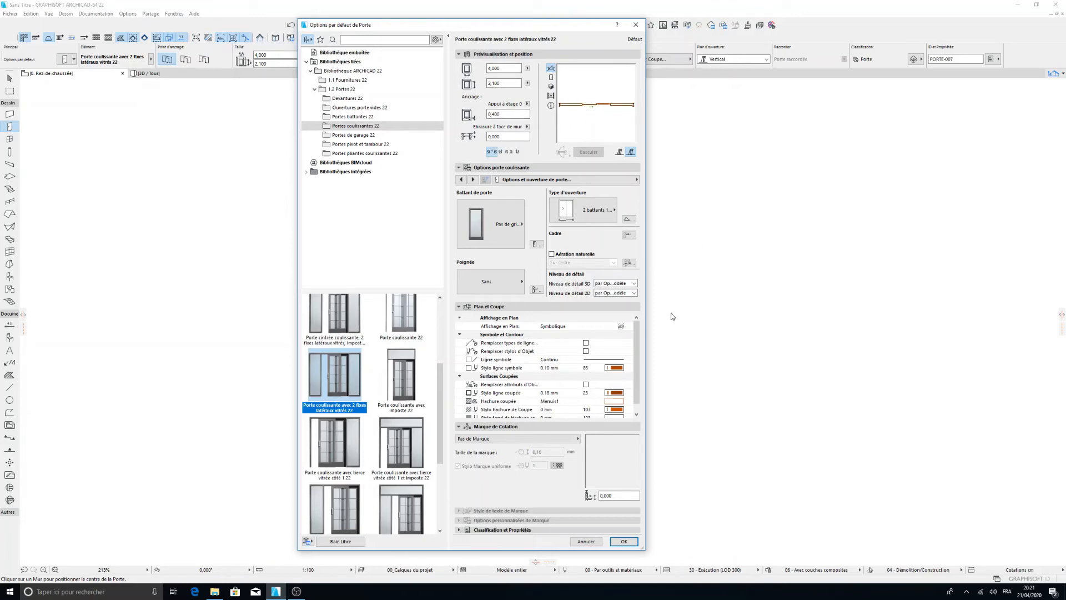
left_click(624, 542)
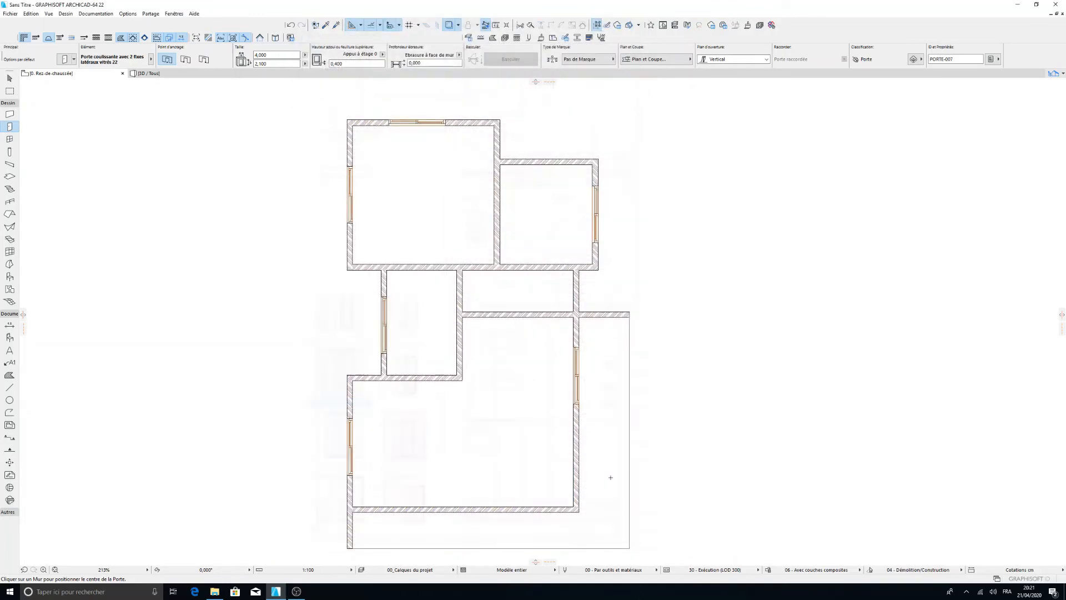
left_click(463, 509)
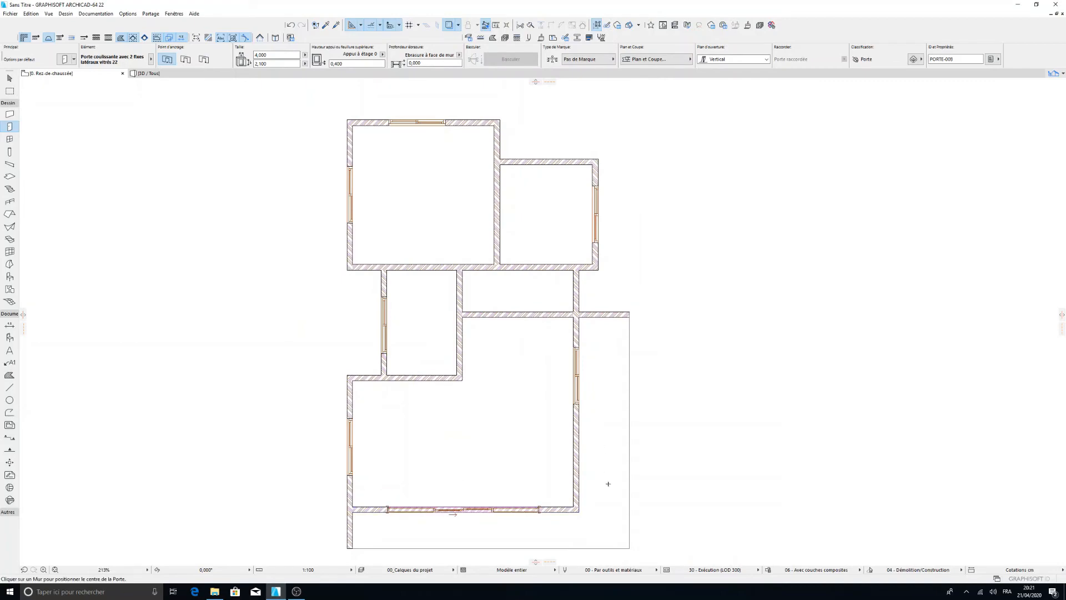
Try Porte d'entrée 22 from the Devantures 22 library as the default door and look through its leaf styles
scroll(608, 484, "up", 2)
scroll(583, 457, "down", 5)
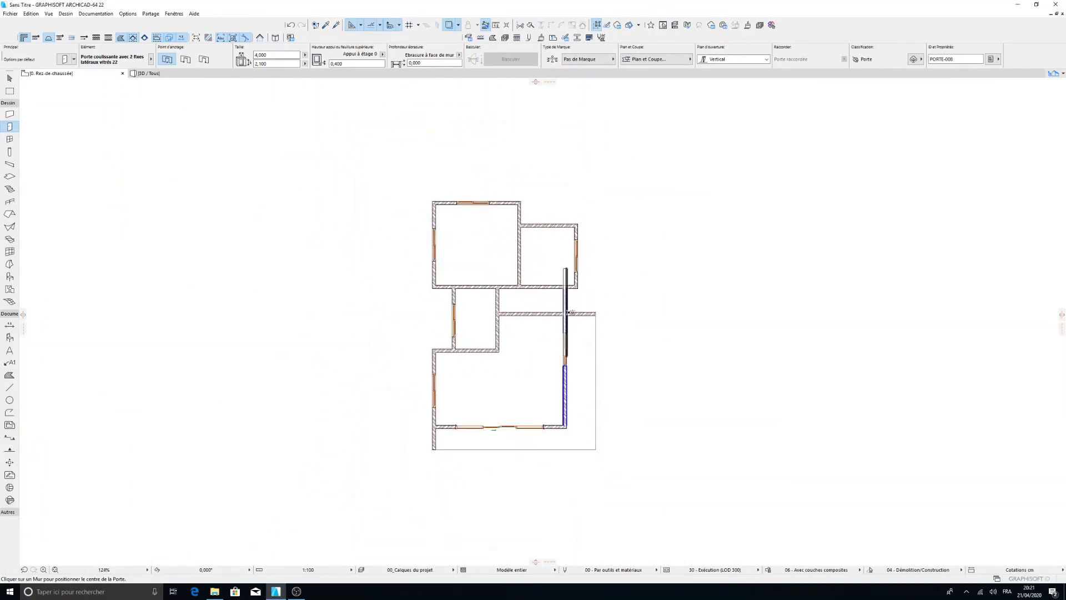
scroll(589, 308, "up", 4)
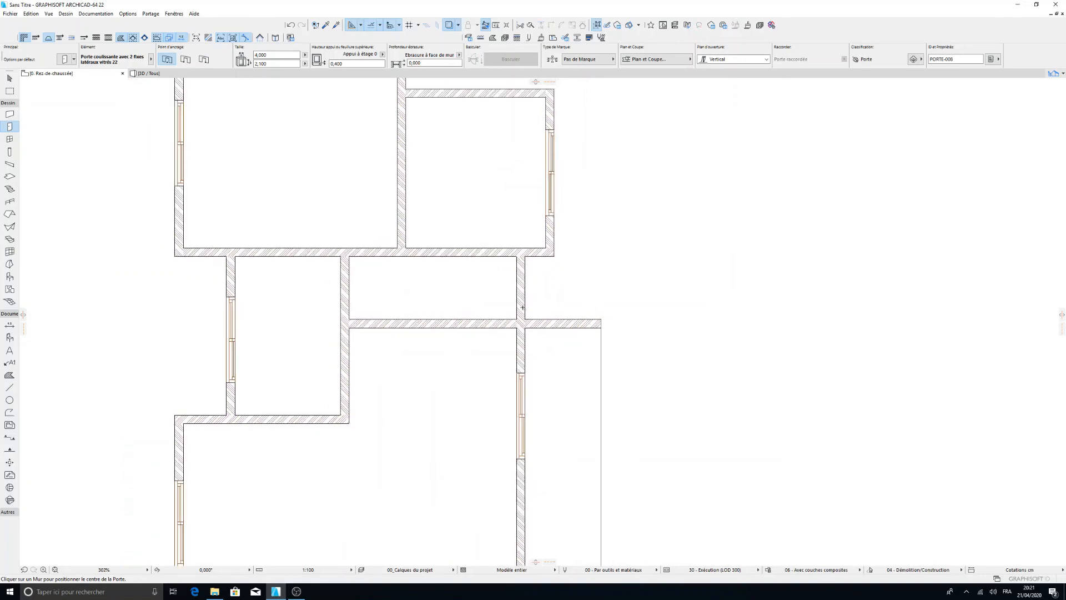
scroll(523, 307, "down", 3)
middle_click_drag(573, 336, 486, 288)
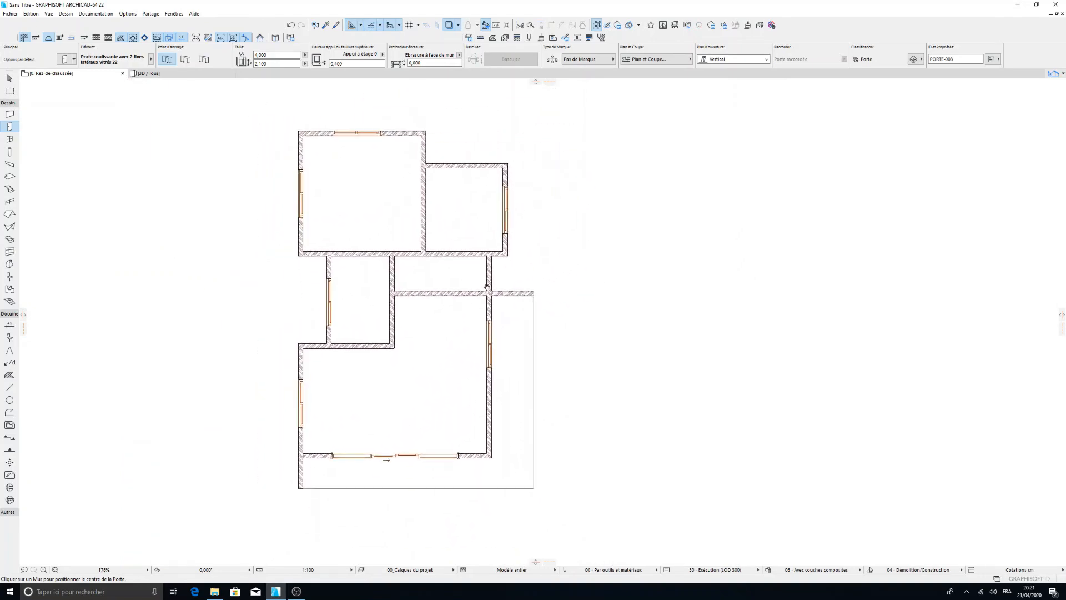
scroll(414, 269, "up", 4)
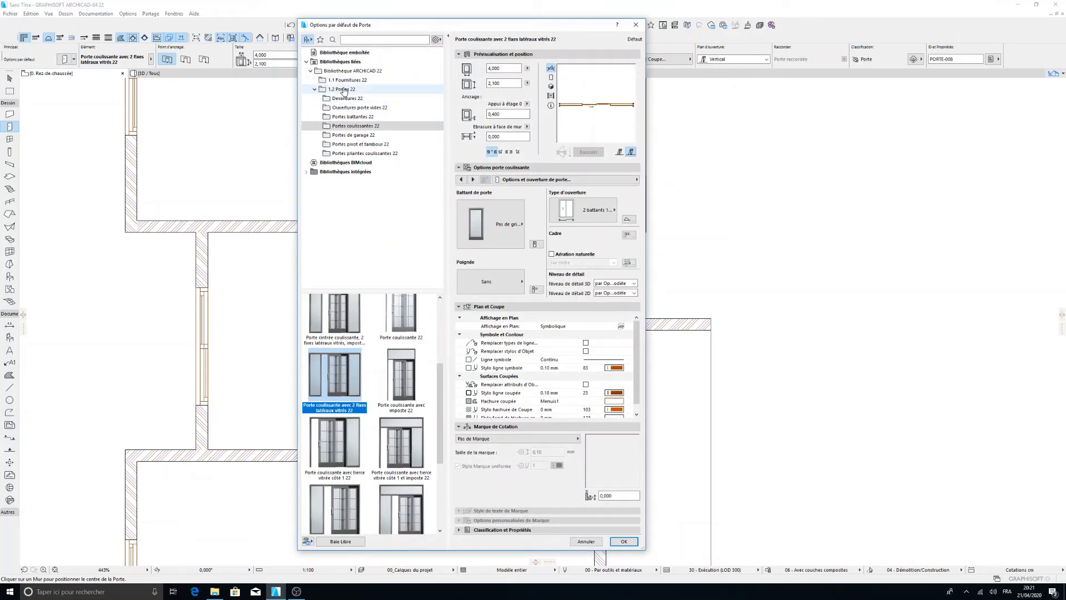
left_click(346, 99)
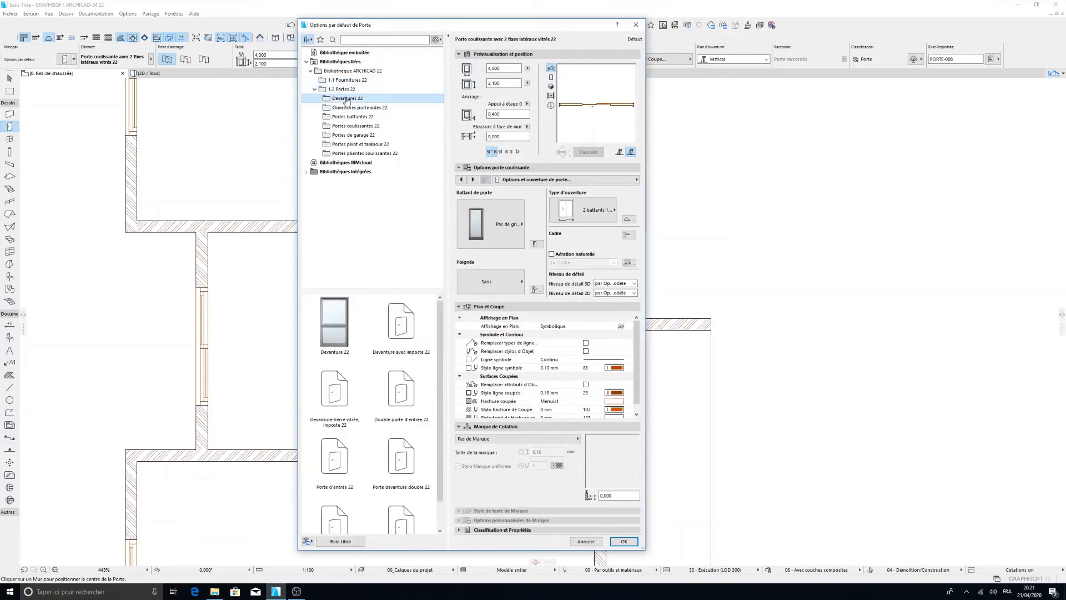
left_click(347, 450)
left_click(490, 224)
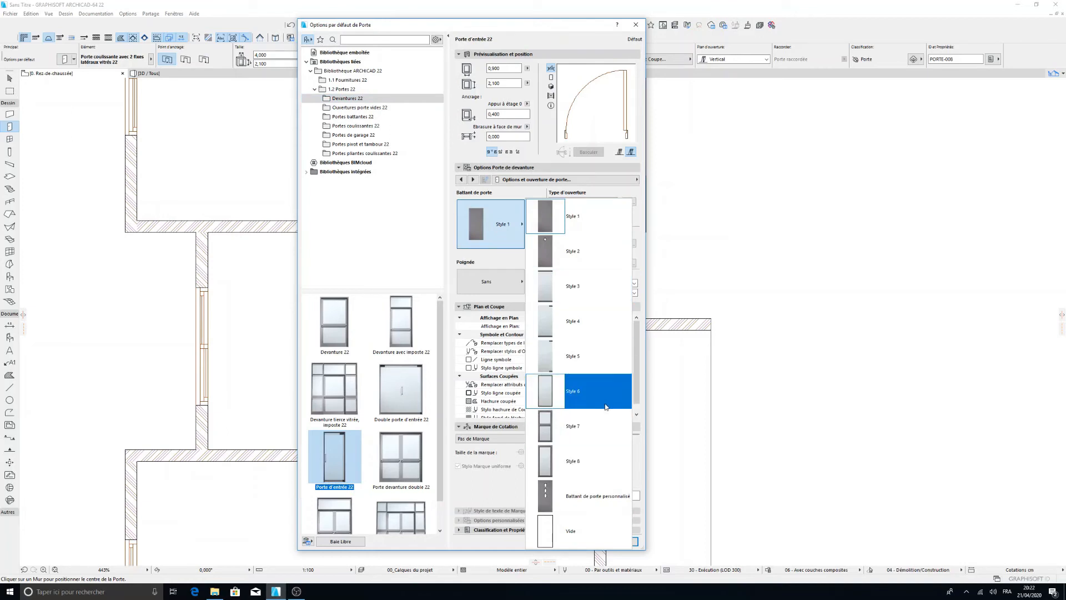
left_click(504, 275)
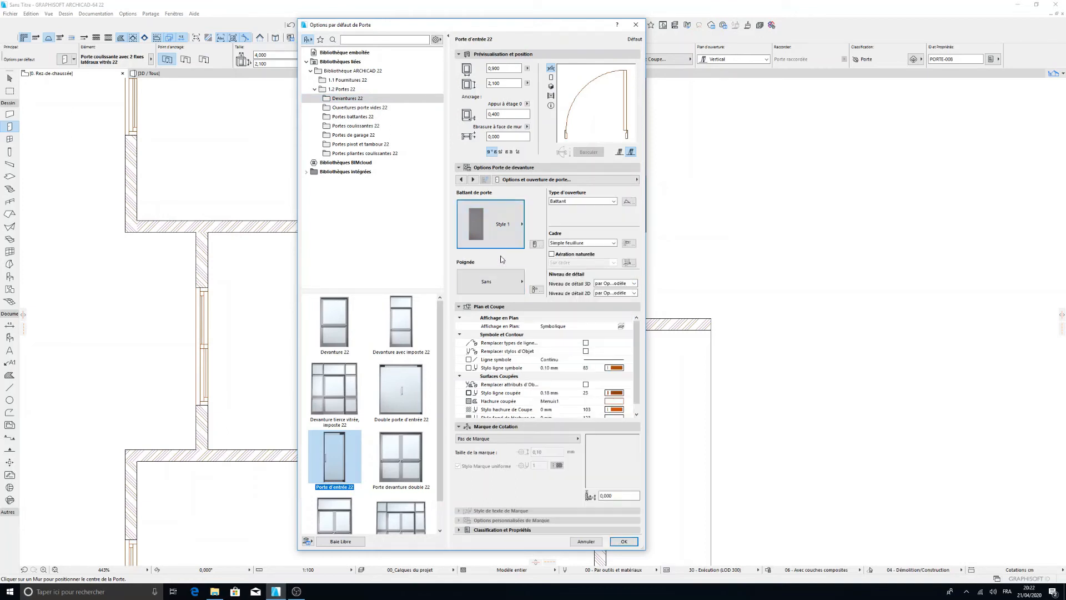
left_click(507, 225)
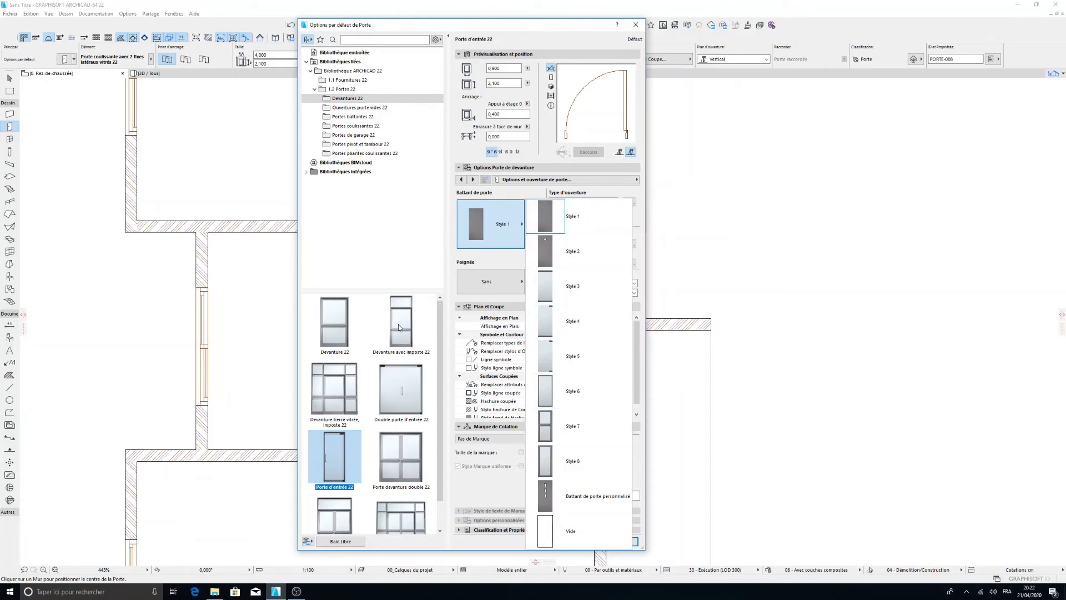
left_click(328, 326)
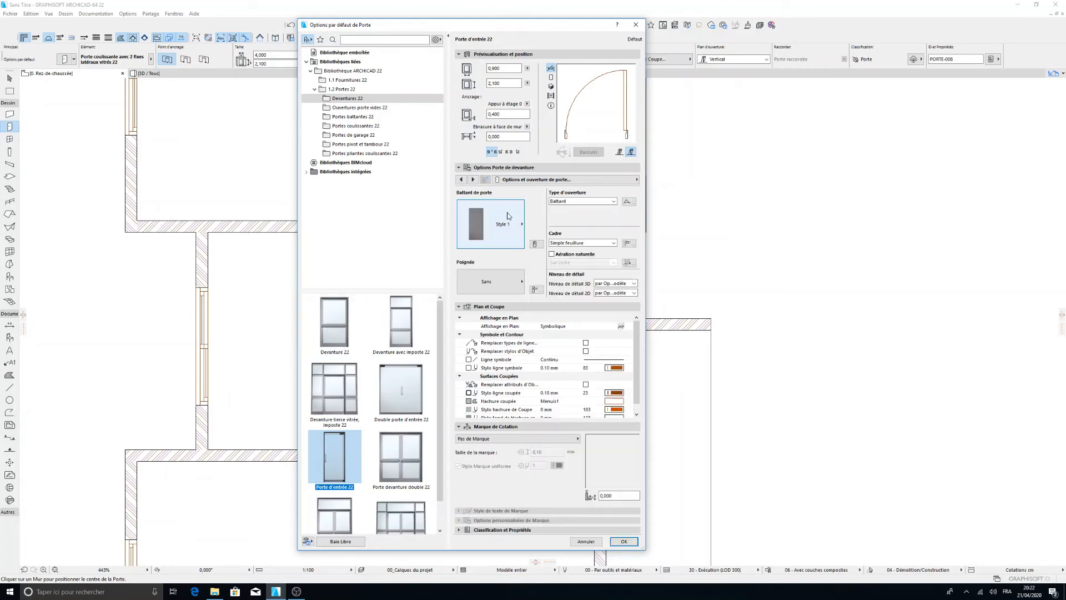
left_click(490, 224)
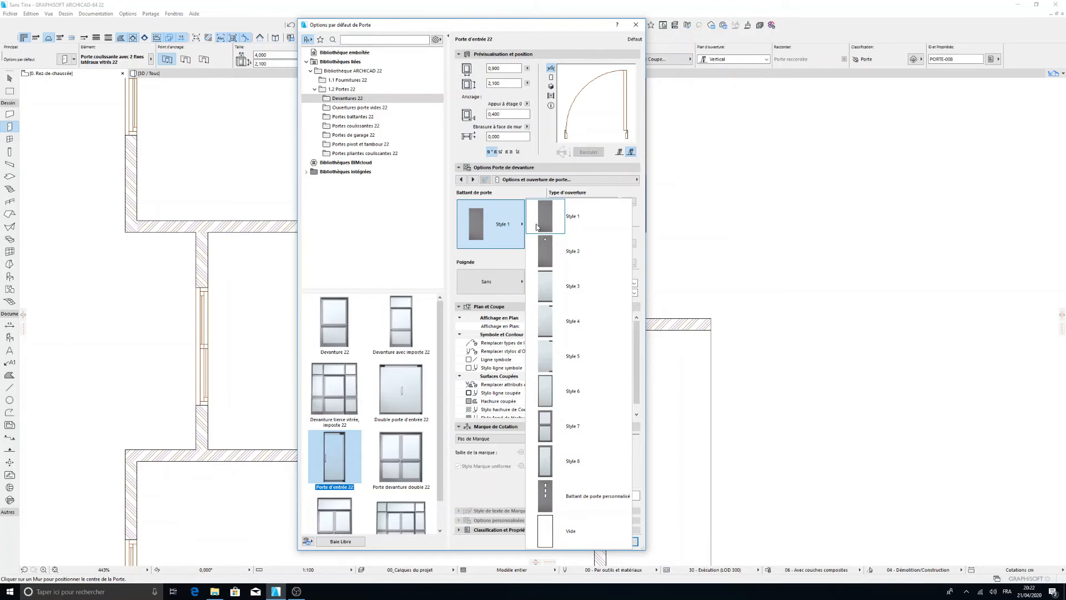
left_click(336, 321)
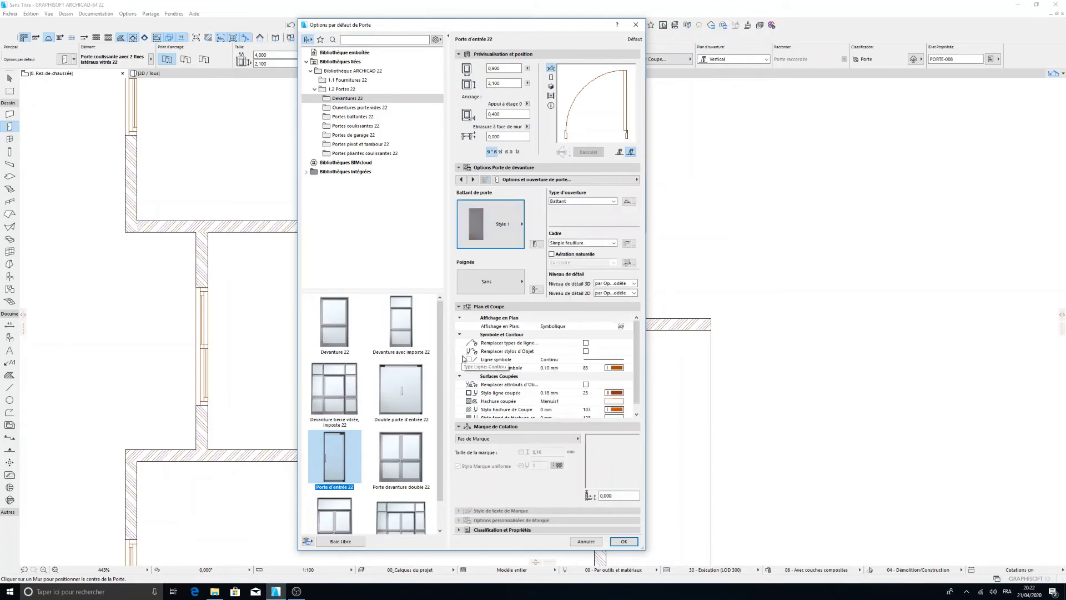
Set the default door to Porte 22 from Portes battantes 22, with leaf Style 7 and handle Poignée 6
left_click(355, 108)
left_click(353, 117)
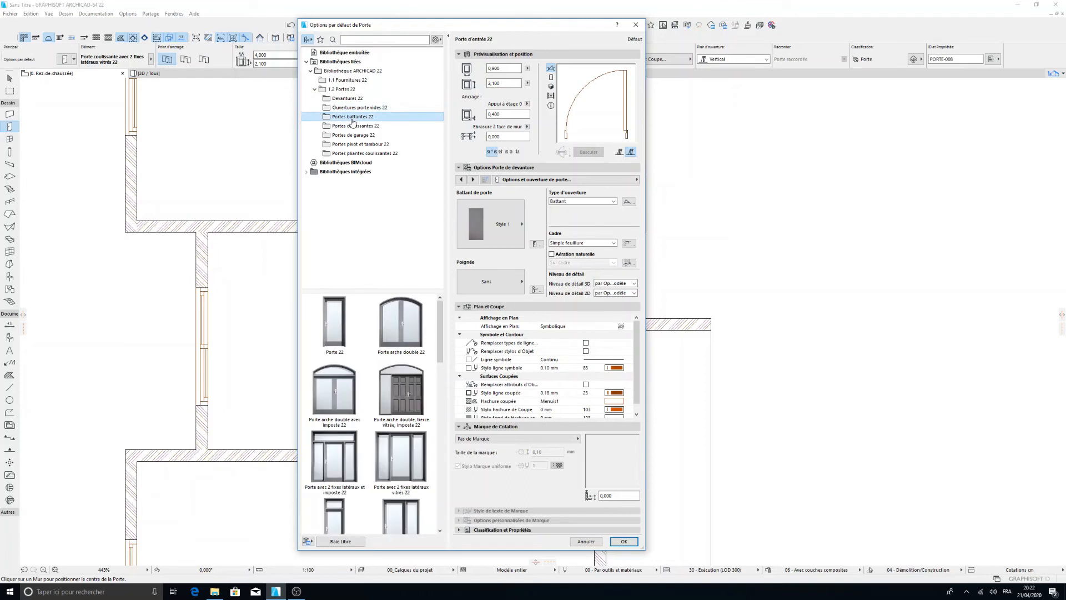
left_click(334, 322)
left_click(482, 244)
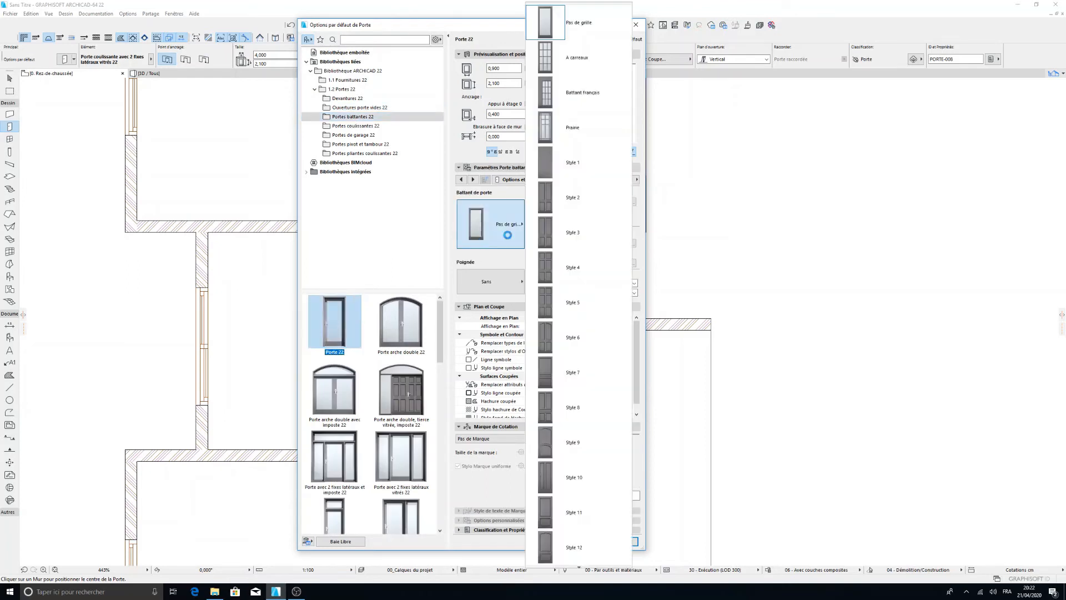
left_click(589, 372)
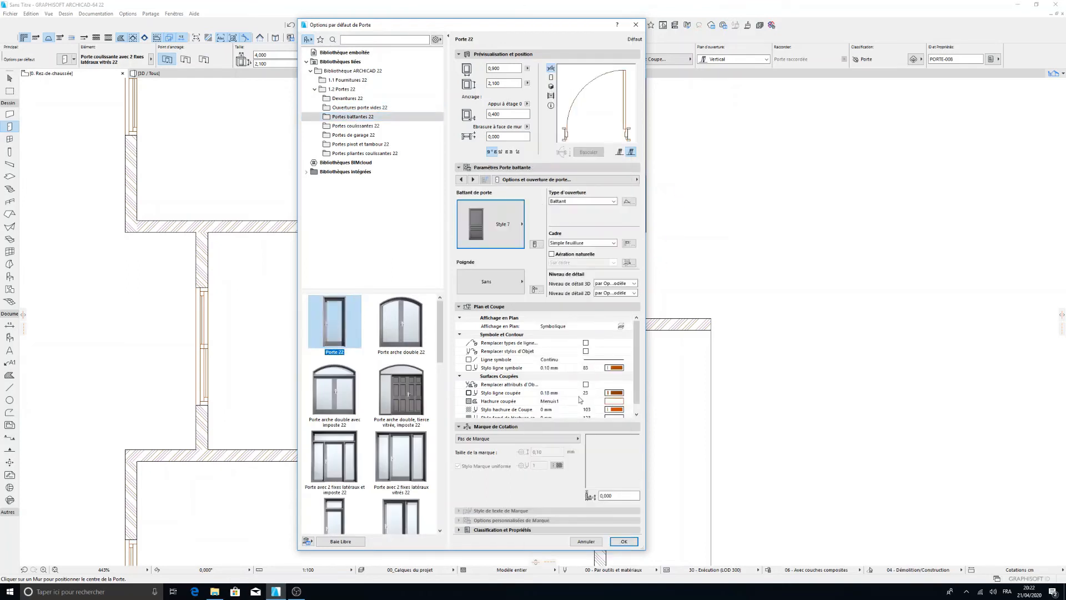
left_click(507, 290)
left_click(547, 210)
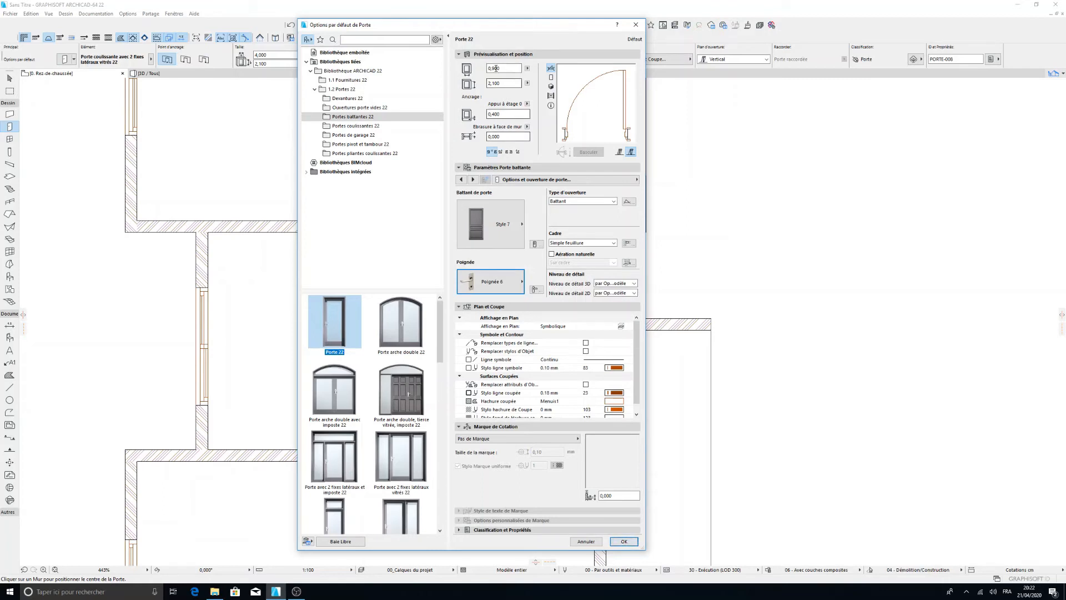
Set the door width to 0,800 and place the hinged door in the wall between the narrow middle room and the corridor
left_click_drag(505, 69, 460, 70)
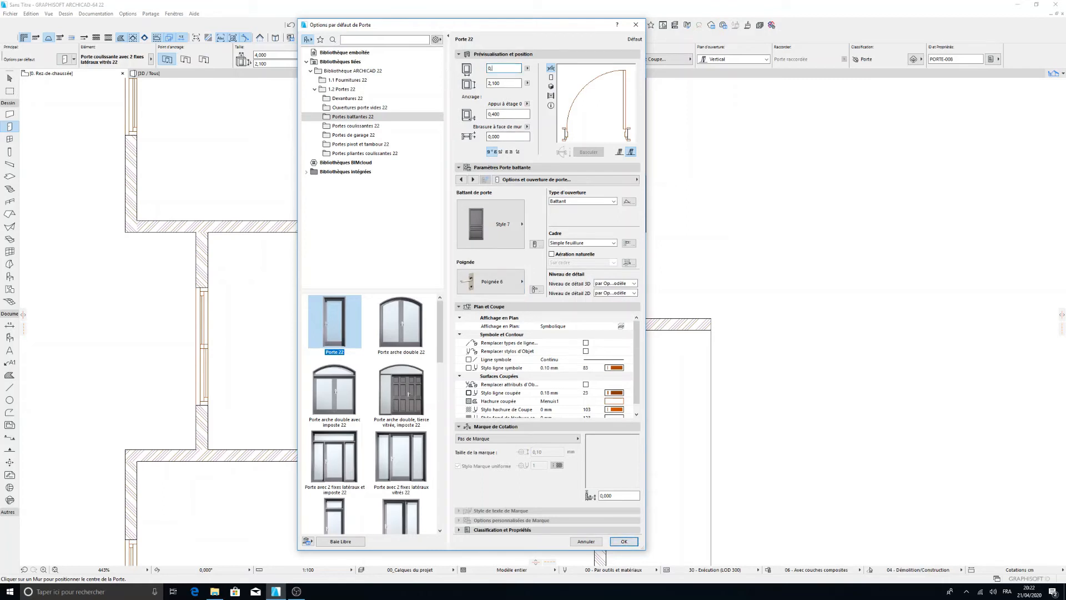
left_click(623, 541)
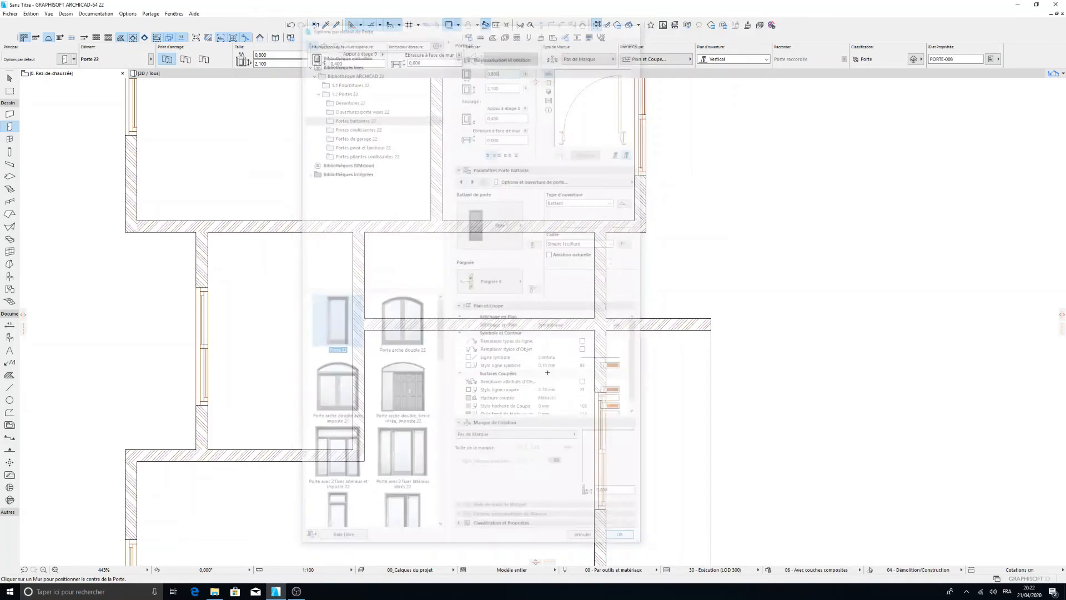
left_click(362, 282)
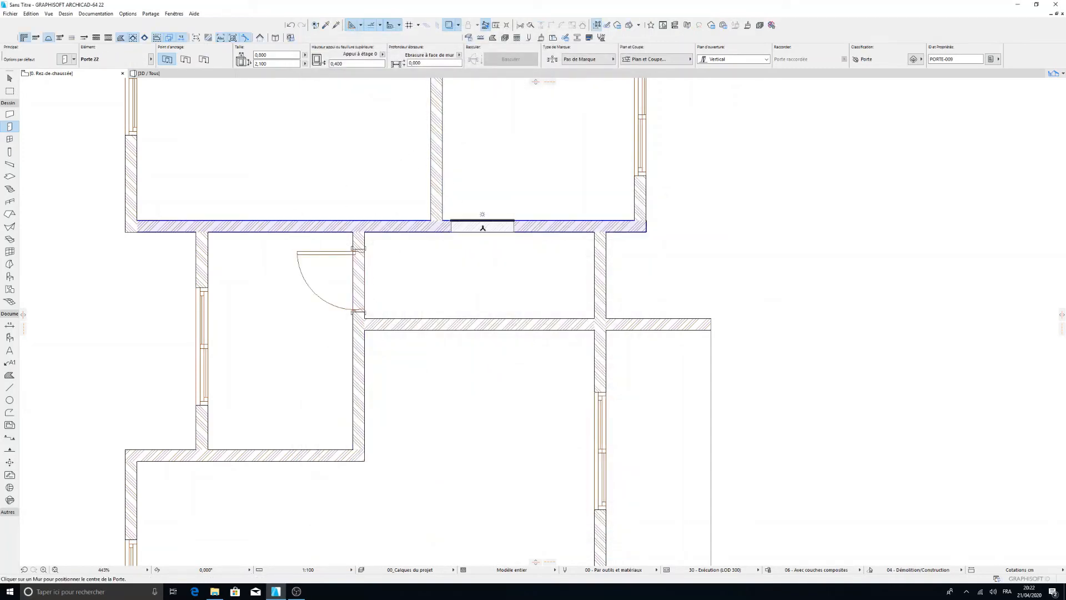
Place hinged Porte 22 doors in the wall between the upper-right room and the corridor and in the wall between the two upper rooms
left_click(483, 226)
left_click(444, 208)
middle_click_drag(471, 270, 487, 475)
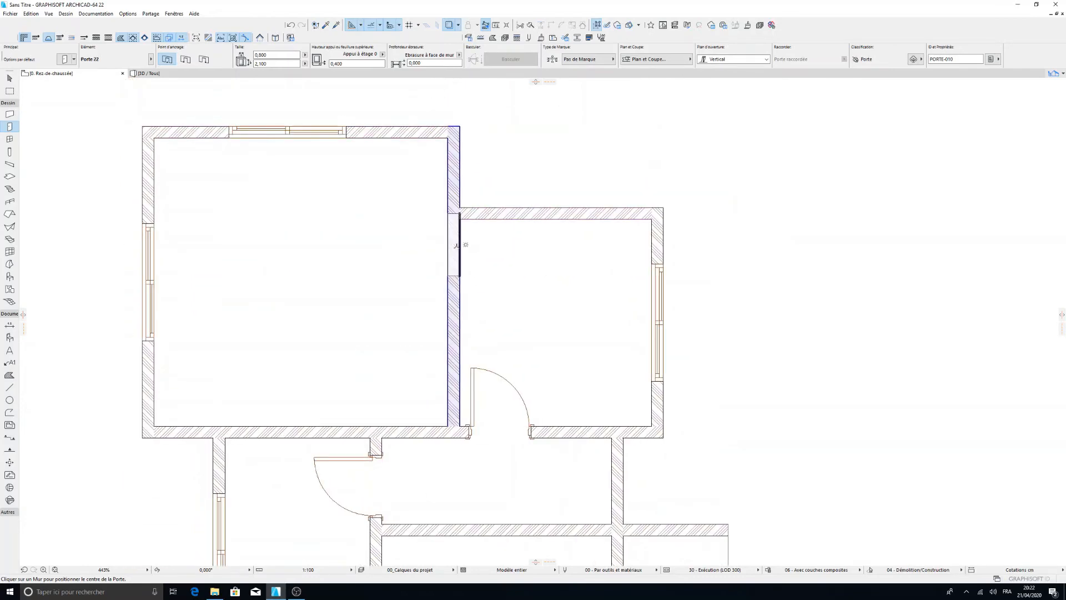
left_click(453, 257)
left_click(407, 163)
scroll(470, 167, "down", 5)
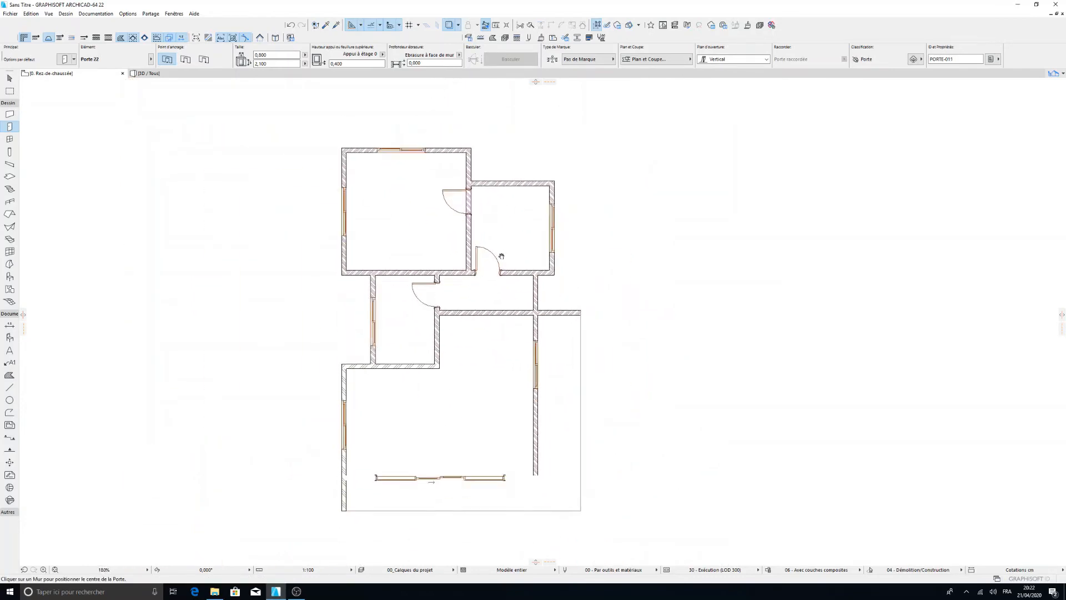
Place hinged doors in the corridor's right end wall, swinging inward, and in the wall between the corridor and the large lower room
scroll(472, 234, "up", 2)
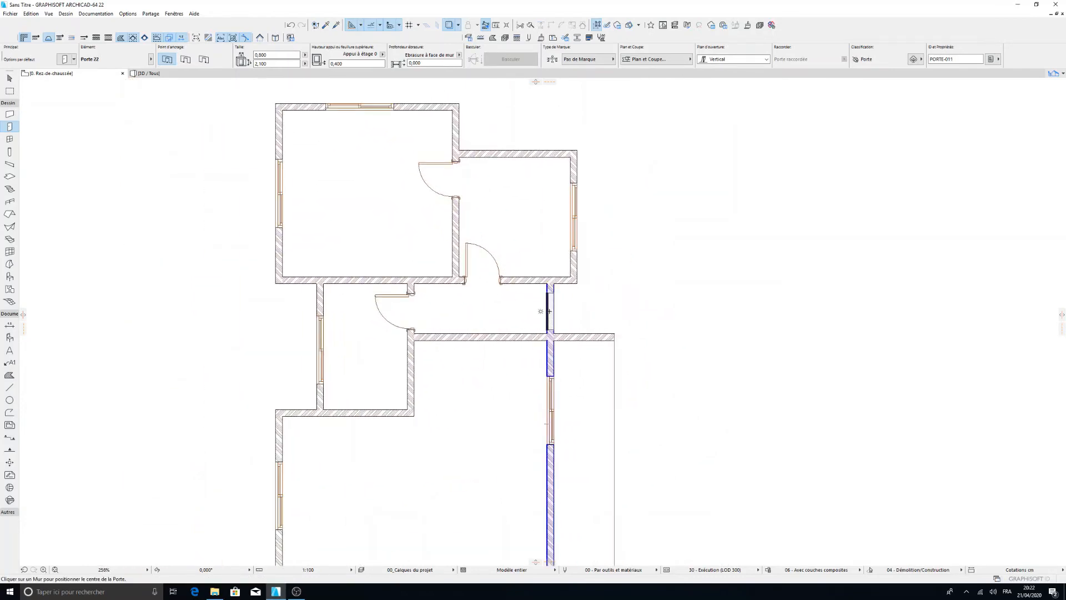
left_click(550, 311)
left_click(541, 311)
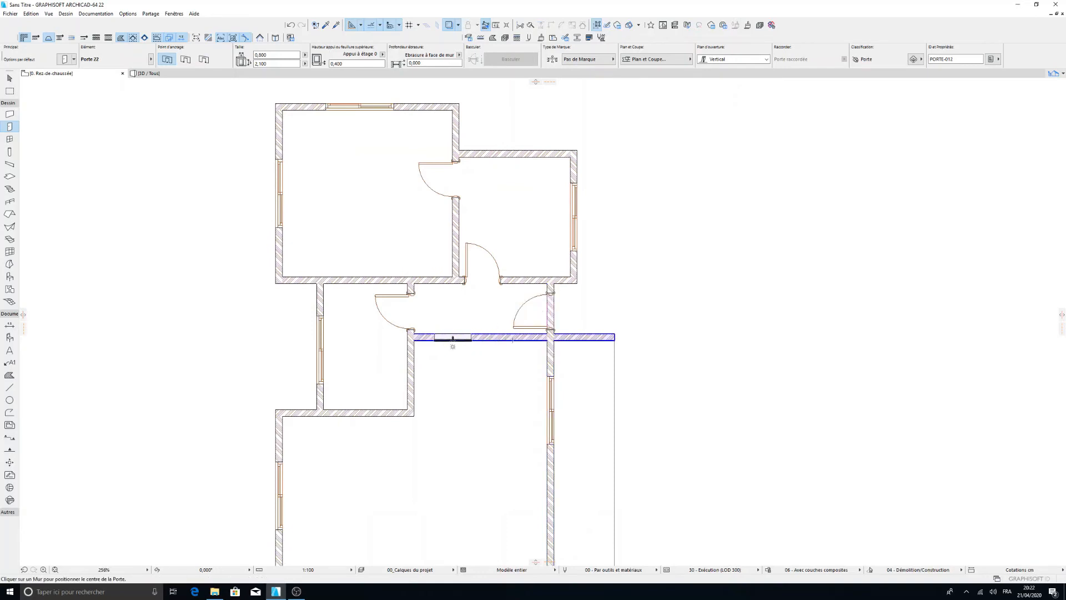
left_click(497, 345)
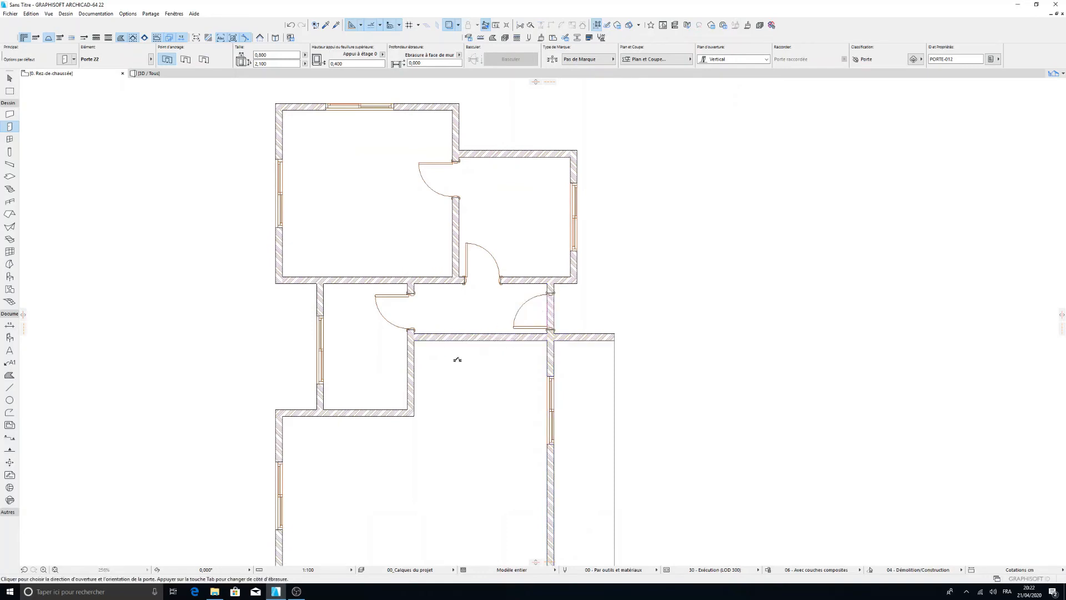
left_click(569, 371)
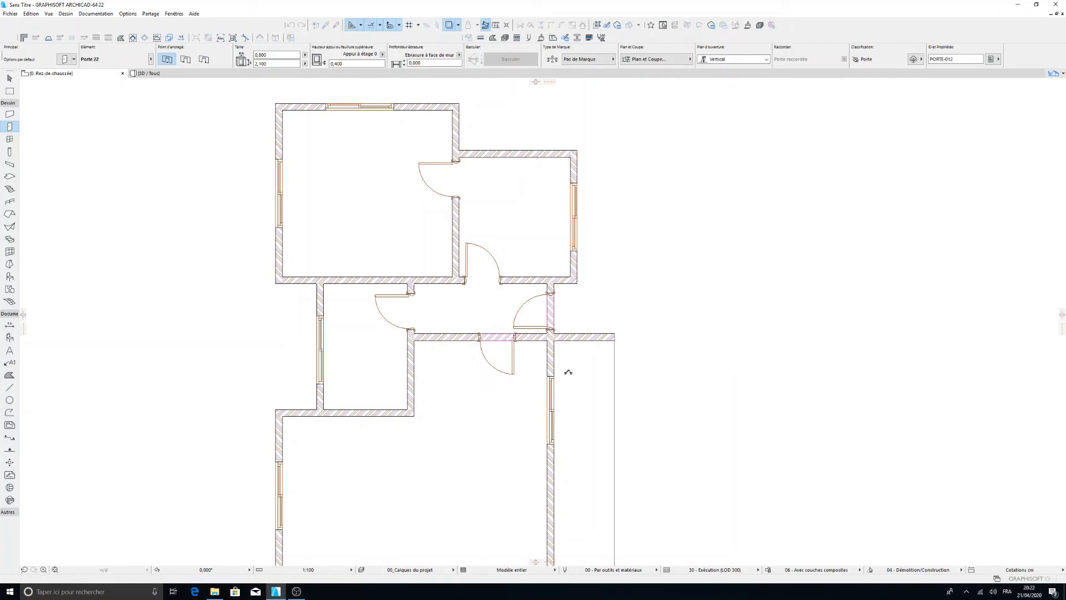
Review the placed doors and windows across the whole ground floor plan
scroll(450, 296, "down", 4)
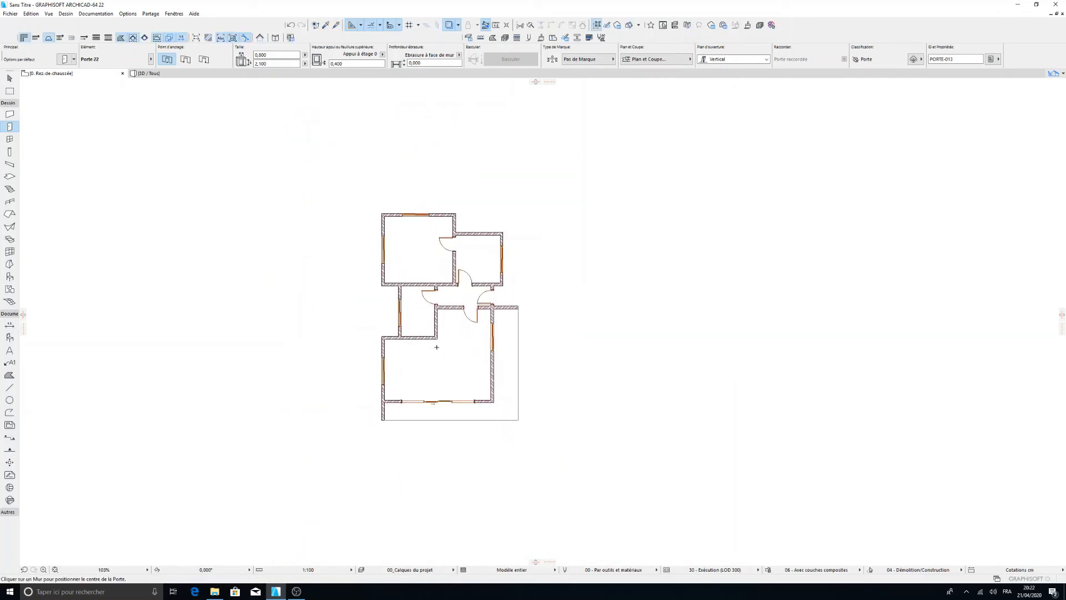
scroll(436, 347, "up", 3)
scroll(602, 298, "down", 5)
scroll(462, 281, "up", 4)
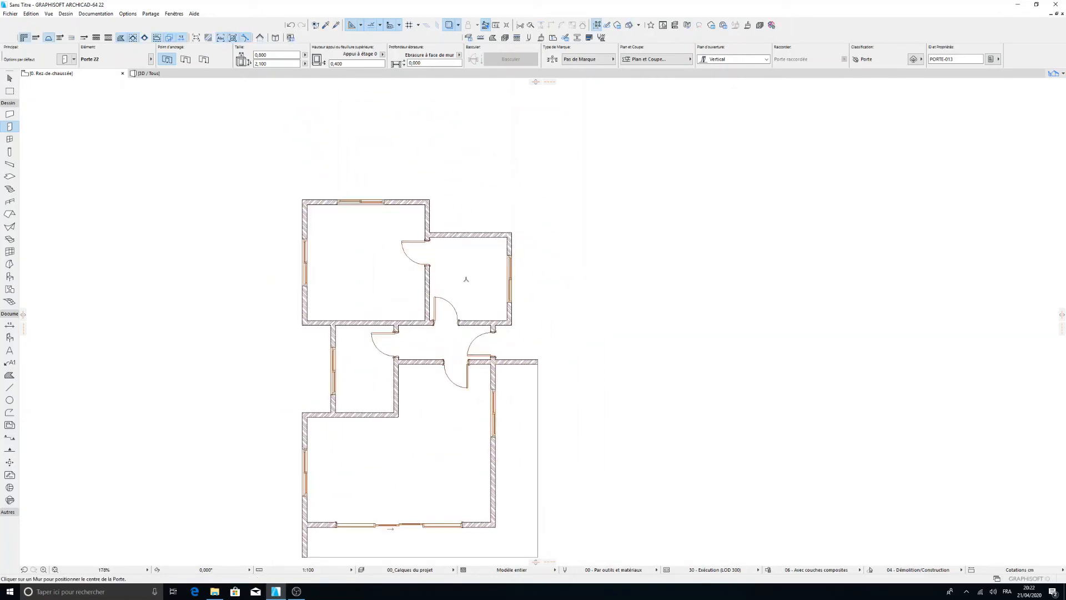
scroll(467, 279, "down", 2)
middle_click_drag(467, 279, 547, 219)
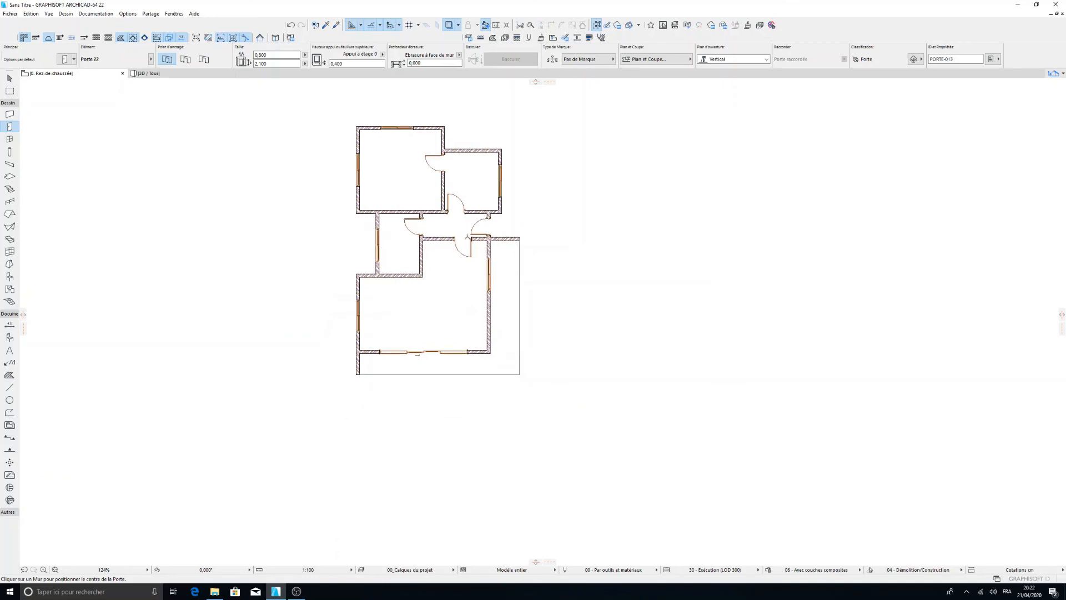
scroll(547, 218, "up", 1)
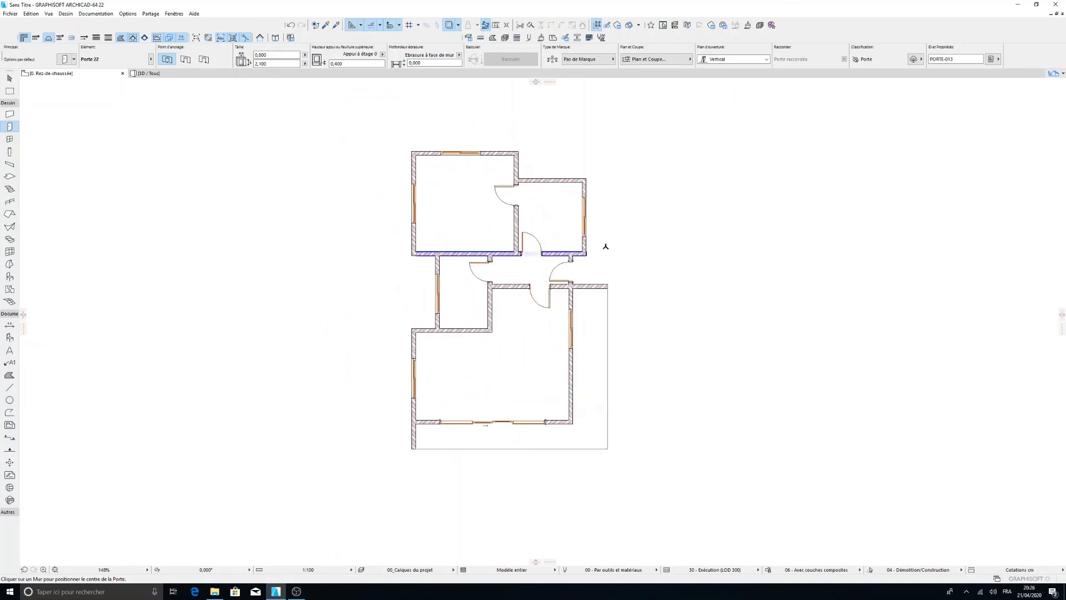
middle_click_drag(497, 290, 586, 270)
scroll(584, 218, "up", 3)
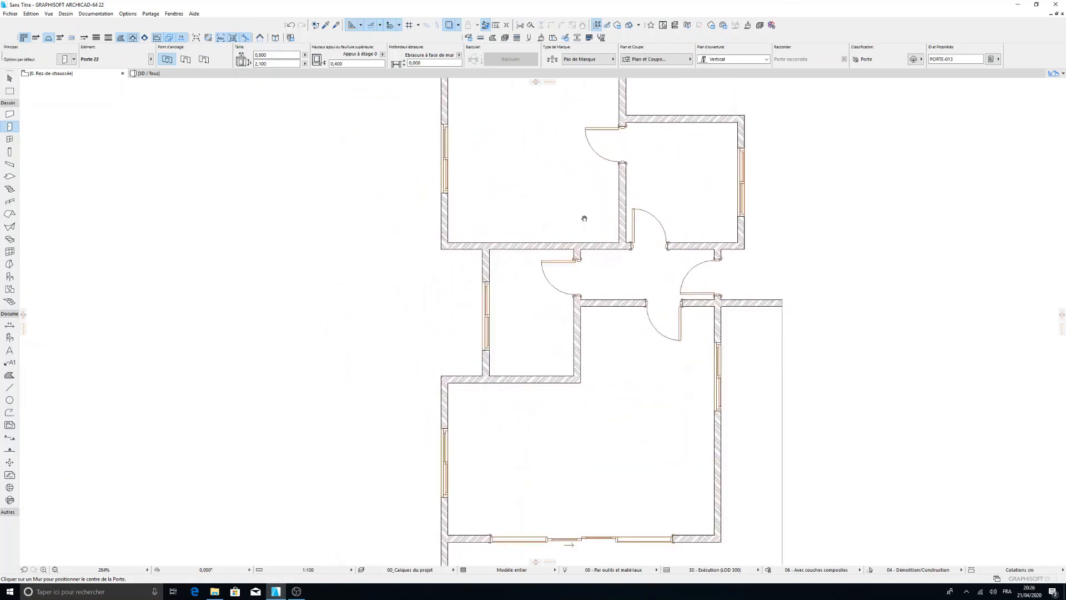
scroll(584, 218, "down", 2)
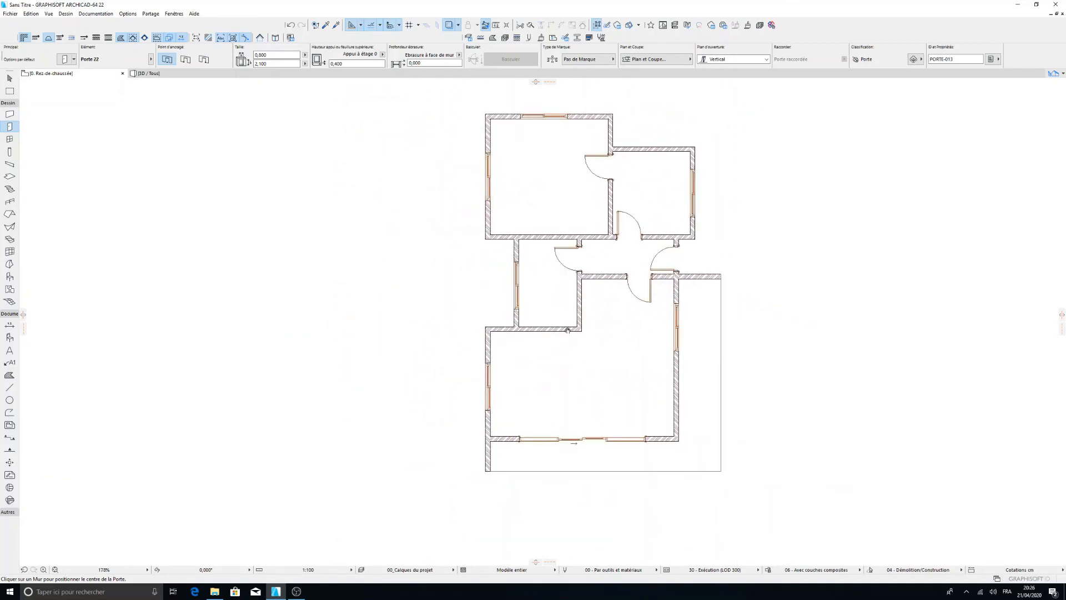
middle_click_drag(623, 297, 524, 337)
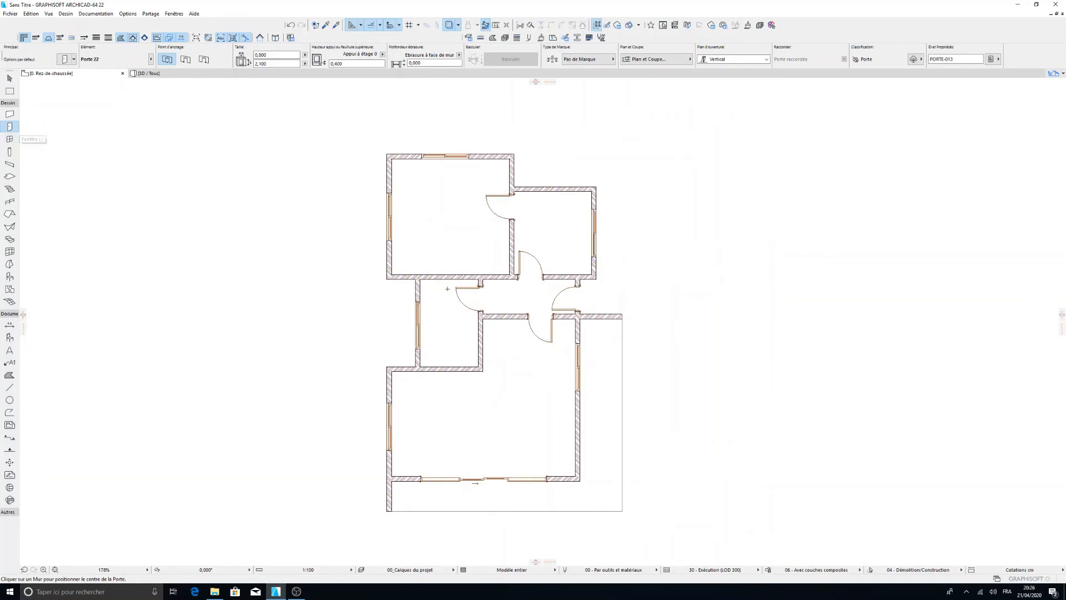
Set the Slab tool defaults to a thickness of 0,4 and an elevation of 0,400
left_click(10, 176)
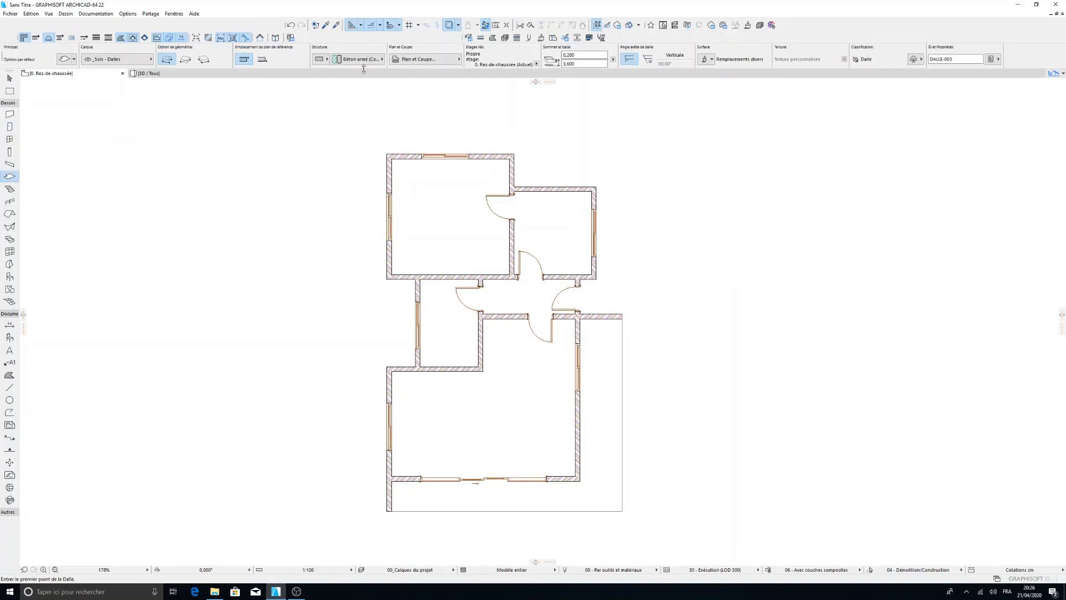
left_click(65, 59)
left_click_drag(409, 79, 540, 76)
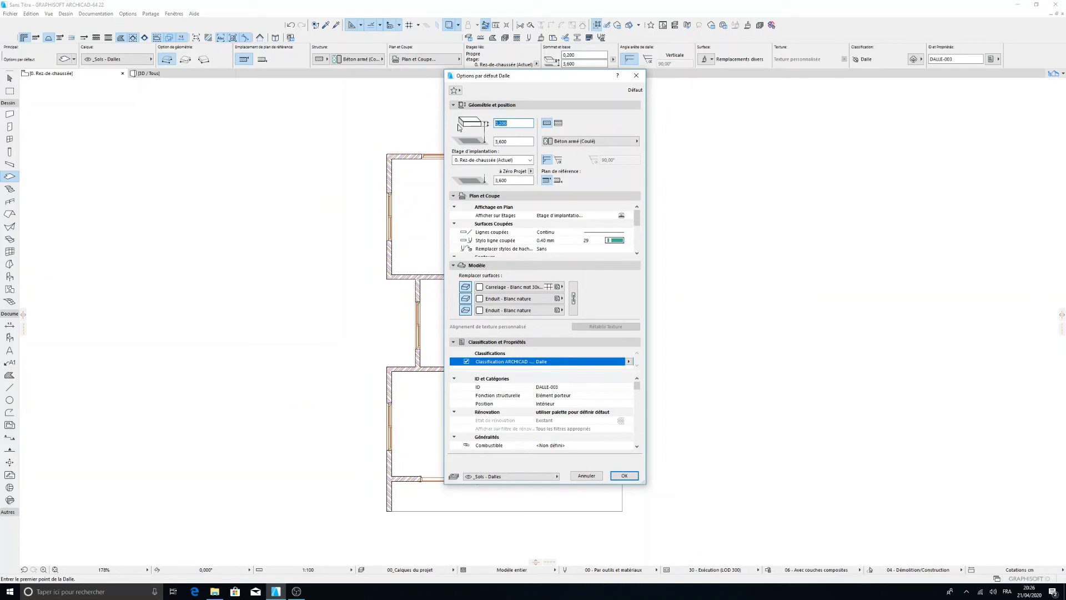
type("0,4")
left_click(516, 142)
left_click_drag(516, 142, 462, 142)
type("0,400")
left_click(623, 476)
Start the floor slab outline at the upper-left room's inner top-left corner and trace the inner top edges to the upper-right room's far corner
scroll(465, 235, "up", 3)
scroll(413, 170, "up", 1)
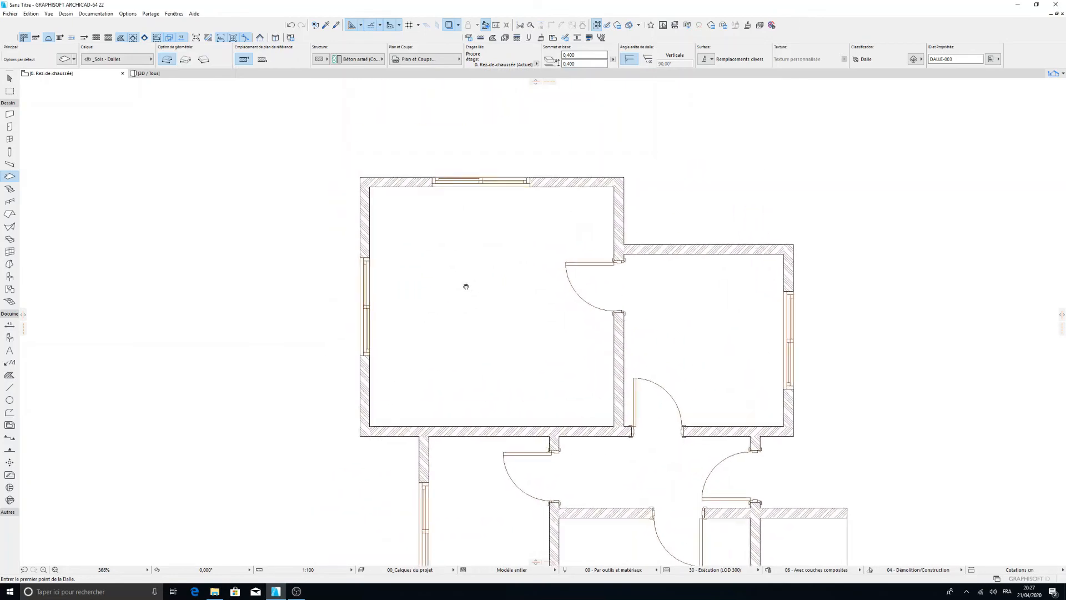
scroll(384, 199, "up", 4)
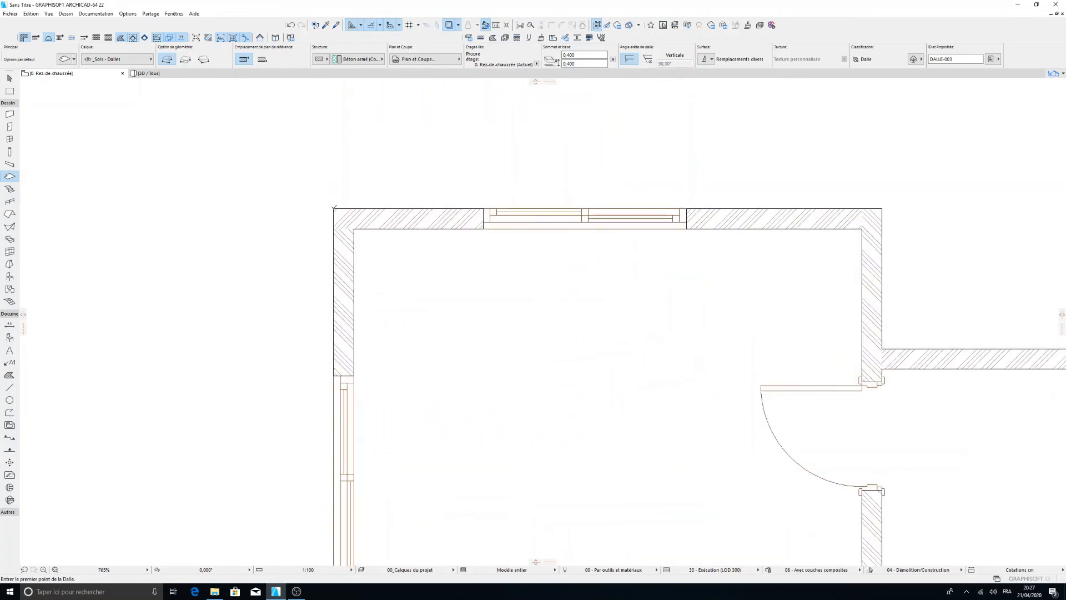
left_click(354, 229)
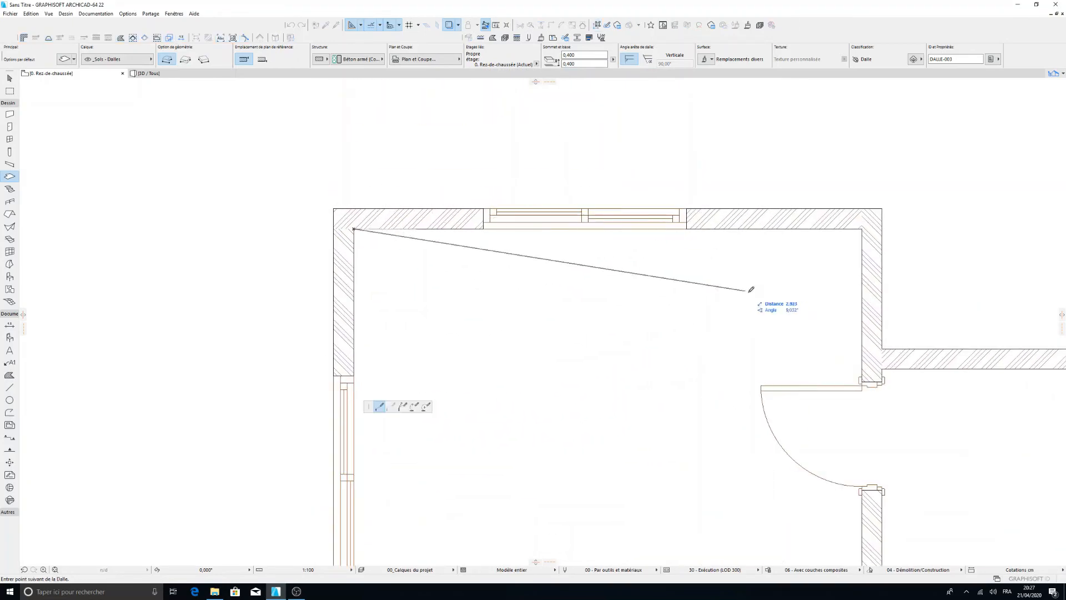
scroll(531, 190, "down", 3)
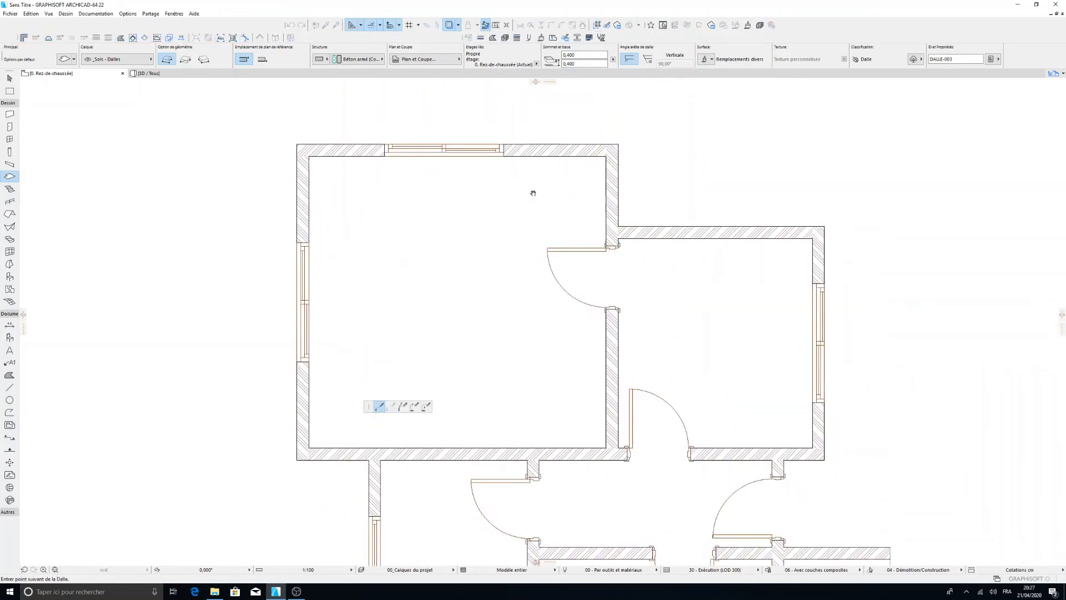
left_click(597, 154)
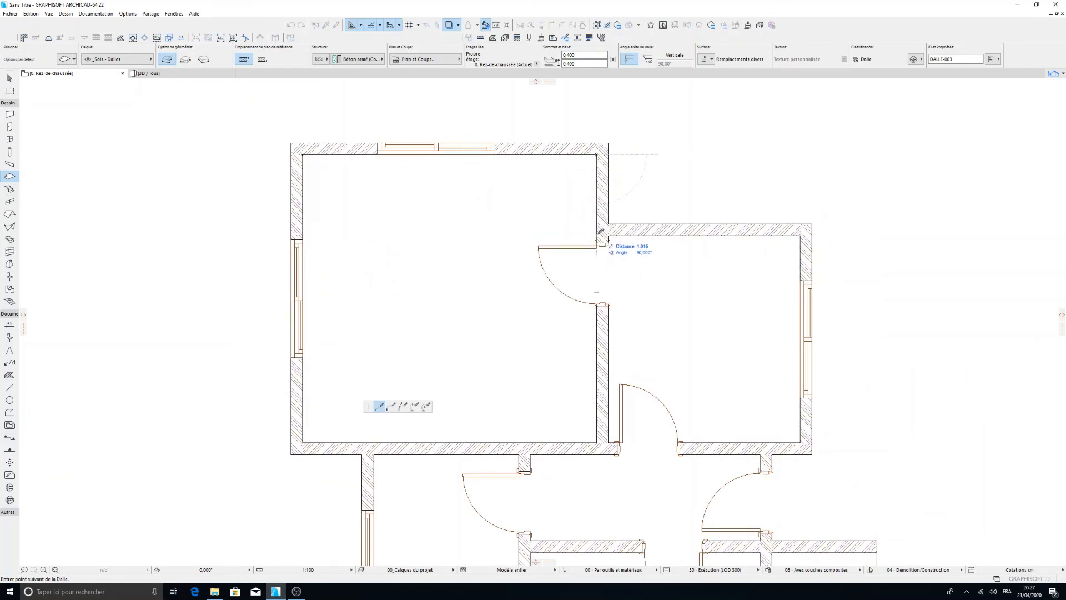
left_click(597, 235)
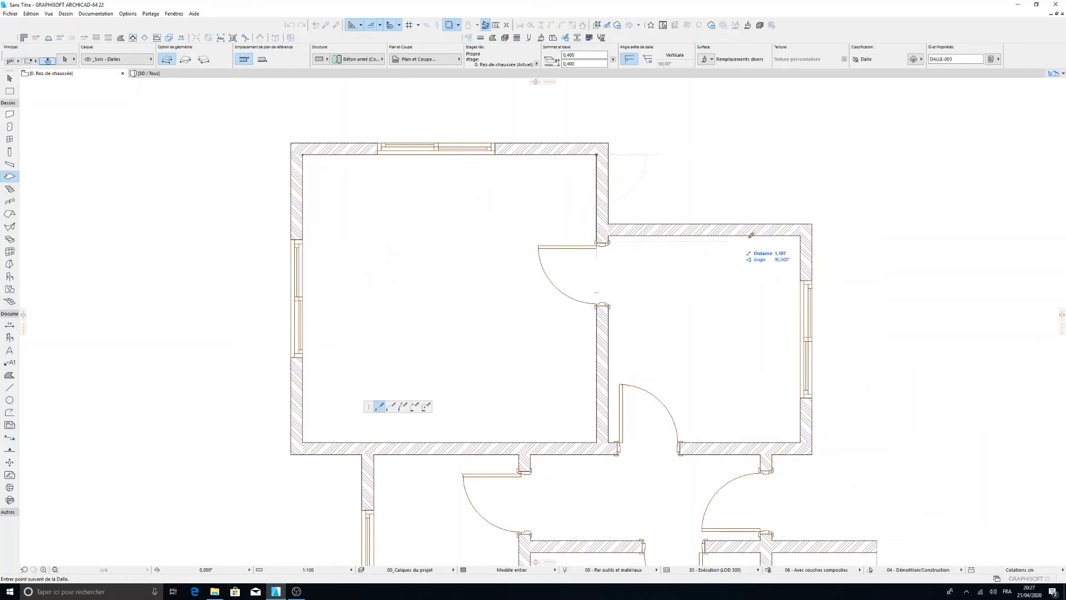
left_click(802, 234)
Continue the slab outline down to the corridor wall's lower face, out to that wall's end and down to the terrace's lower-right corner
scroll(814, 405, "down", 2)
middle_click_drag(815, 405, 759, 262)
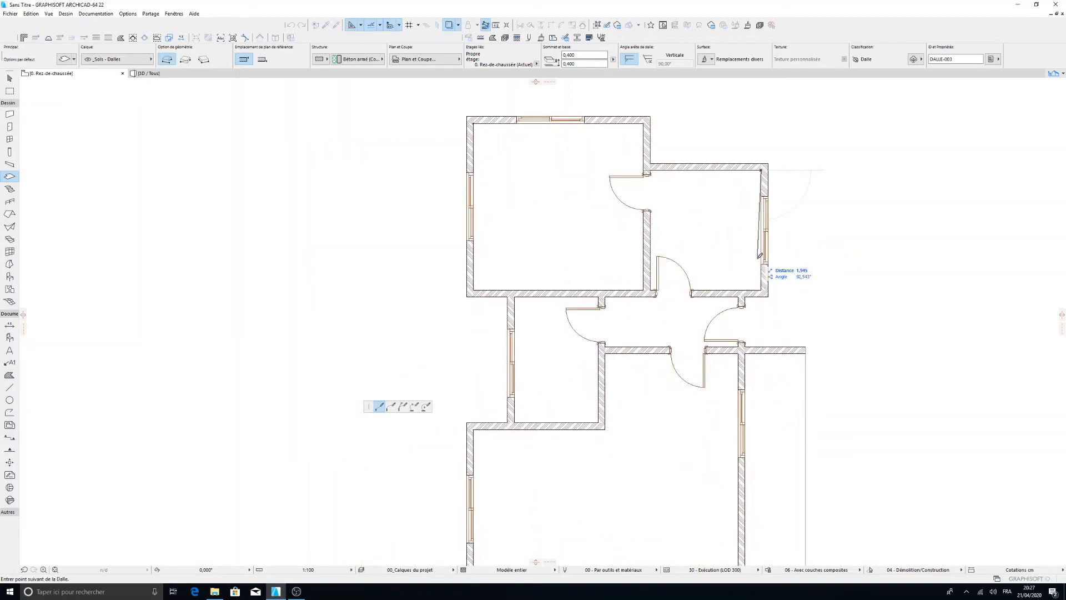
scroll(765, 278, "up", 3)
middle_click_drag(763, 373, 736, 270)
left_click(732, 324)
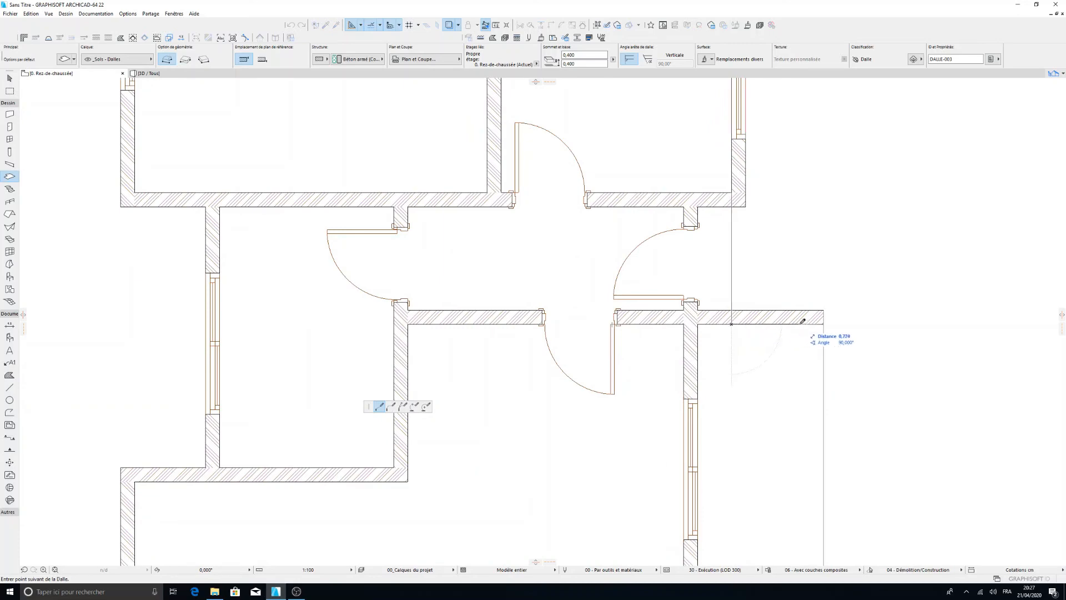
left_click(824, 324)
scroll(825, 395, "down", 3)
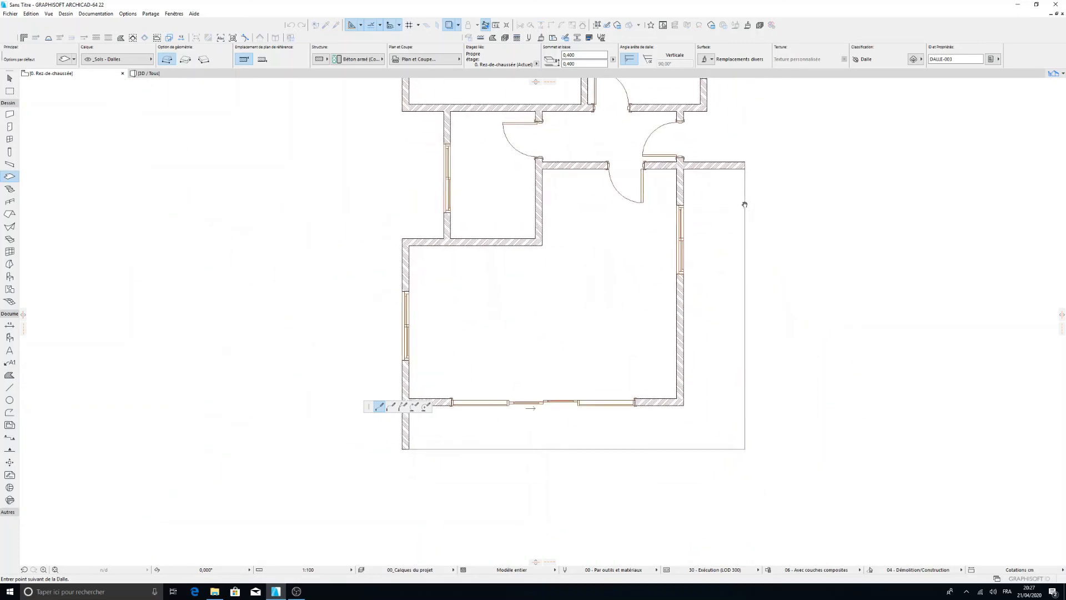
left_click(745, 445)
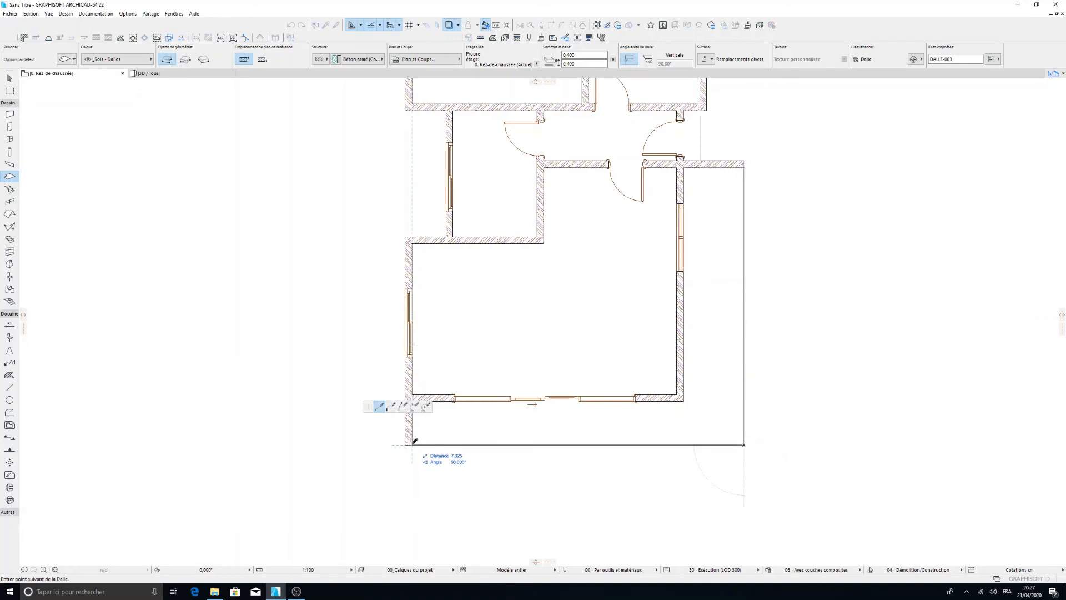
Trace the slab outline along the terrace's lower edge and up the inner faces of the left walls, closing it at the starting corner
left_click(411, 445)
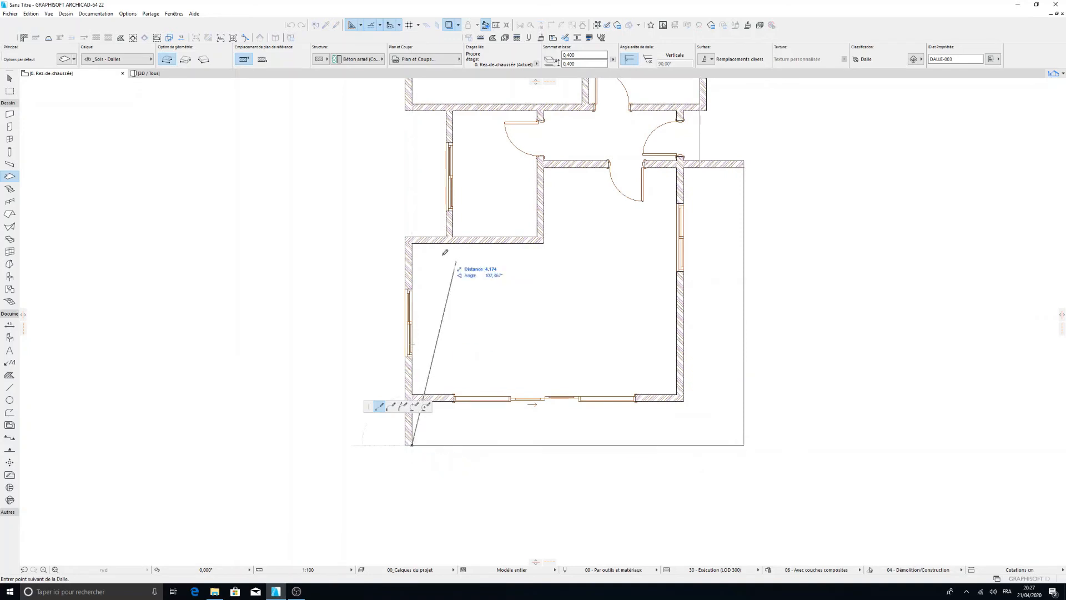
left_click(411, 243)
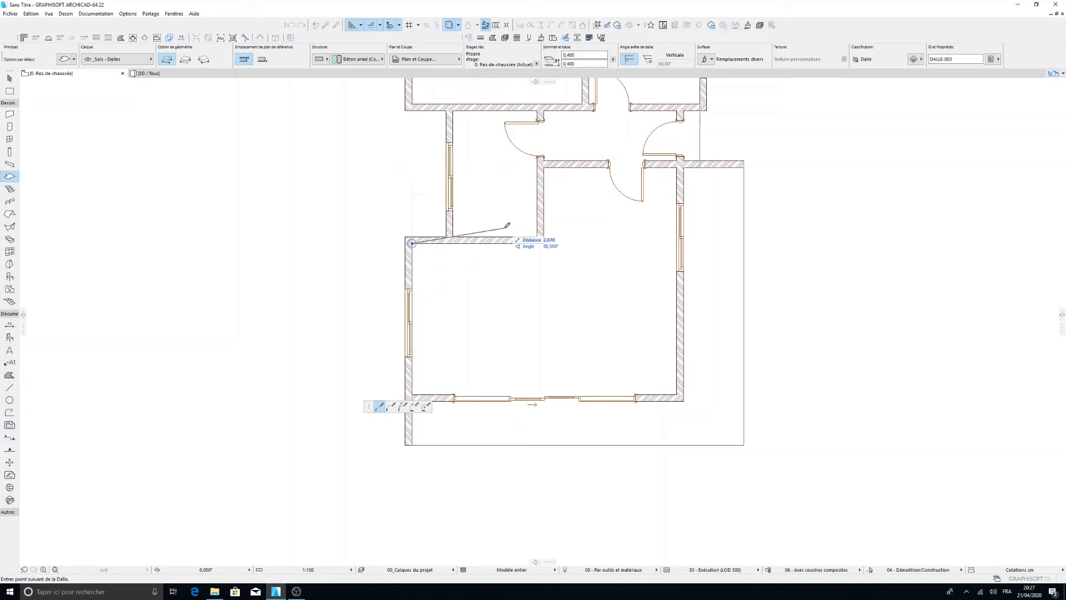
left_click(454, 243)
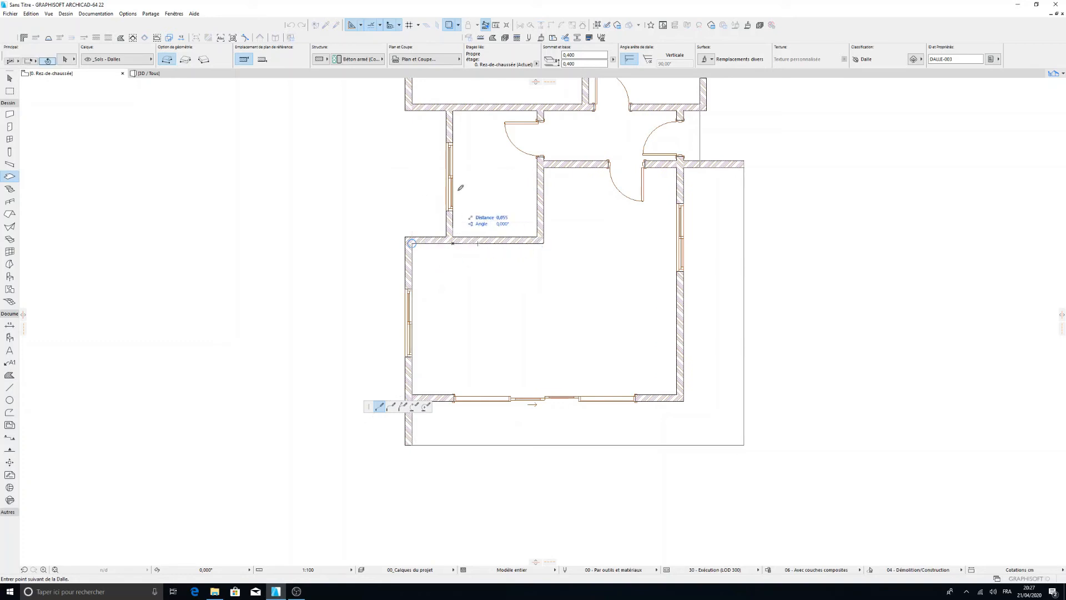
left_click(453, 110)
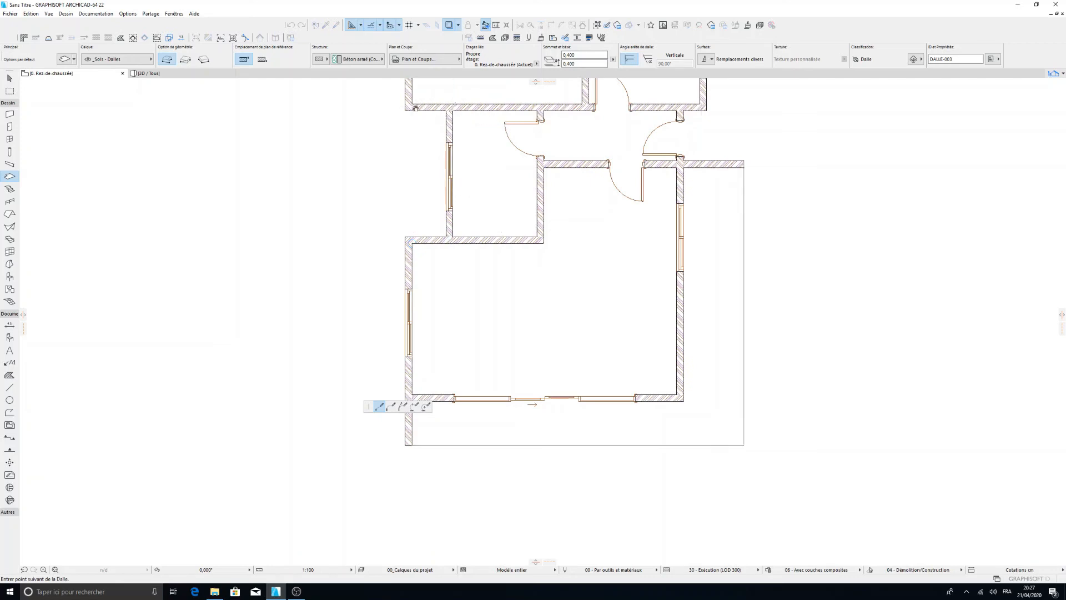
scroll(415, 110, "up", 1)
middle_click_drag(415, 110, 452, 289)
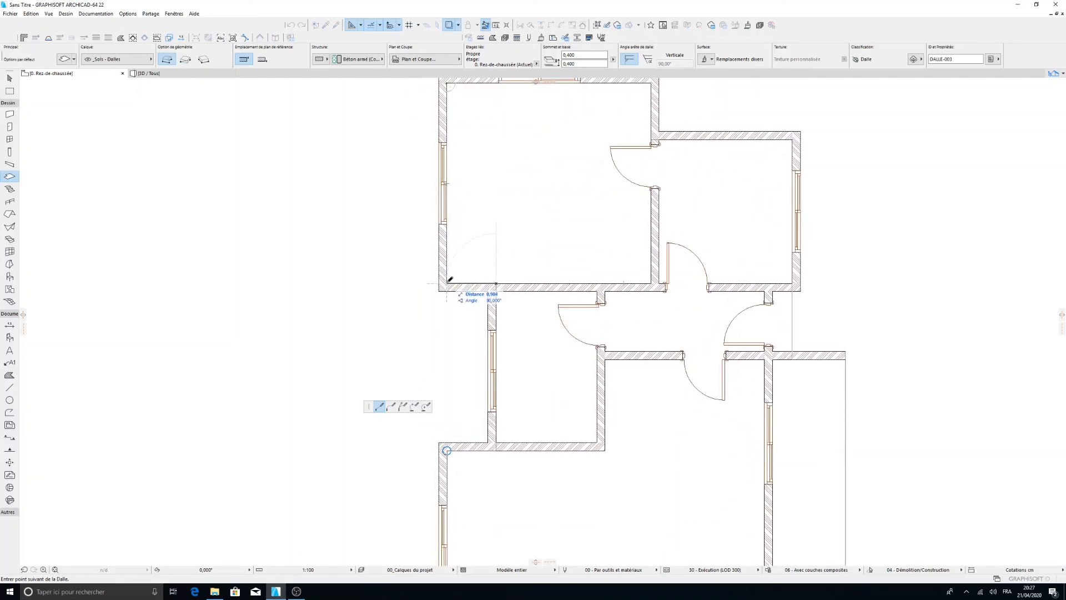
left_click(446, 284)
middle_click_drag(465, 217, 474, 387)
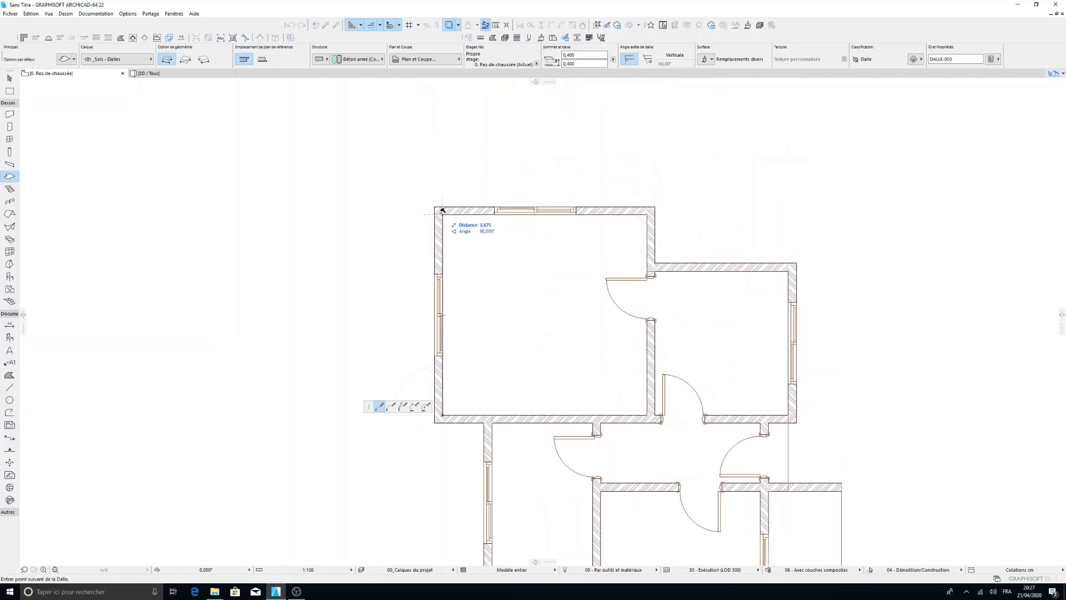
left_click(442, 214)
Set the Slab tool defaults to a thickness of 0,2 and an elevation of 3,600
scroll(523, 313, "down", 11)
middle_click_drag(529, 311, 398, 265)
scroll(438, 316, "up", 5)
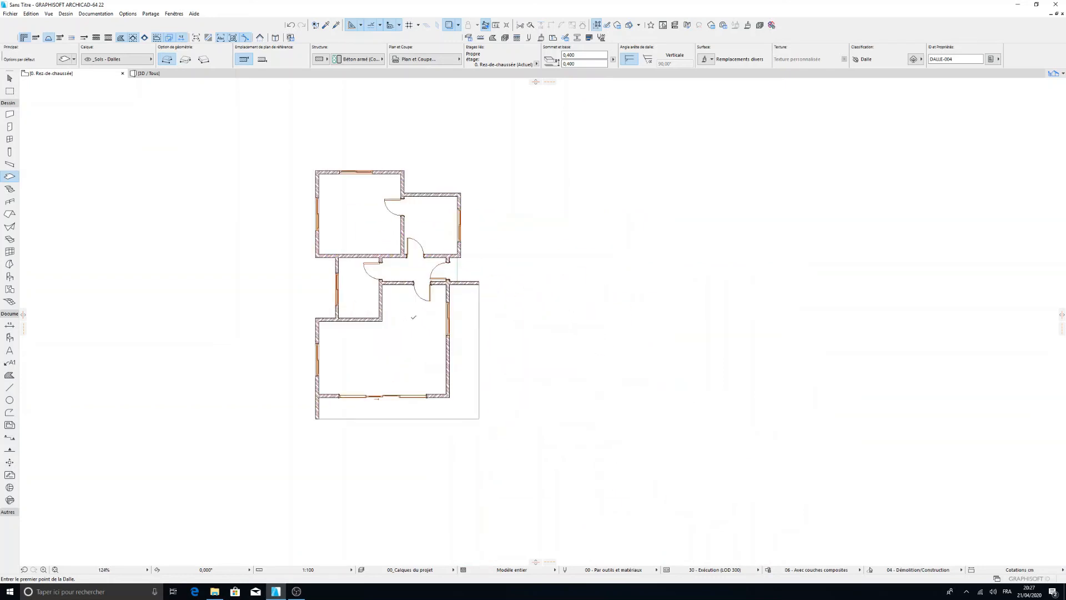
scroll(422, 316, "down", 1)
middle_click_drag(430, 310, 454, 337)
scroll(453, 337, "up", 2)
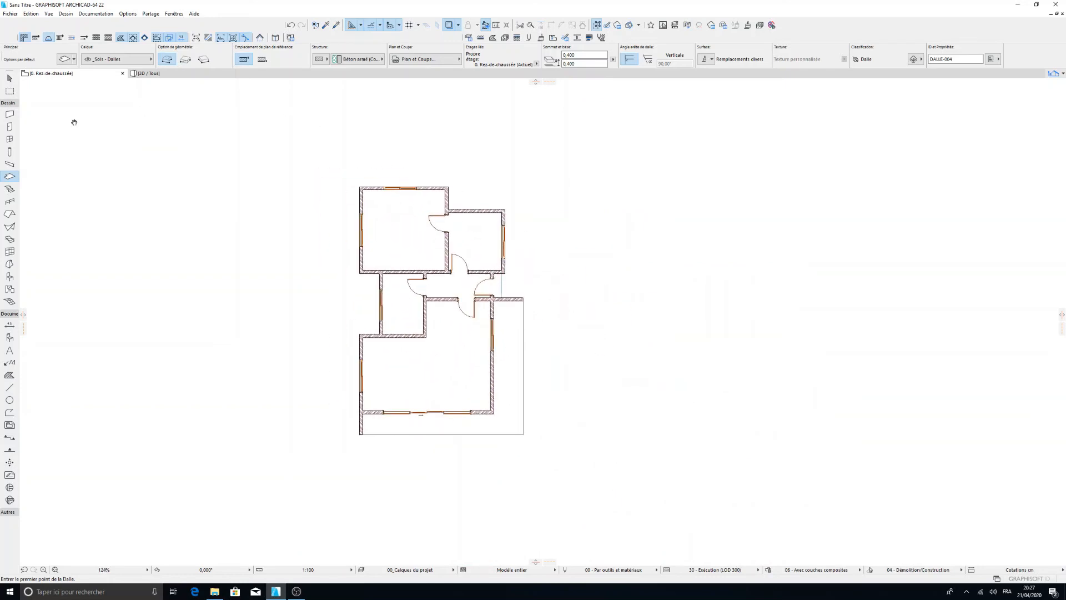
left_click(65, 59)
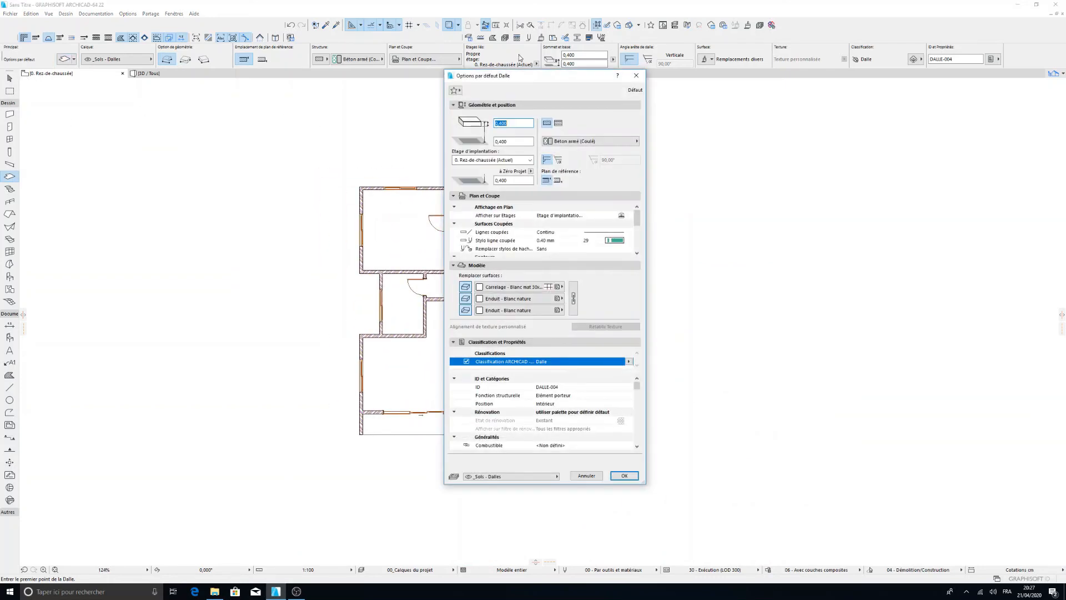
type("0,2")
key("Tab")
left_click(623, 476)
scroll(401, 193, "up", 4)
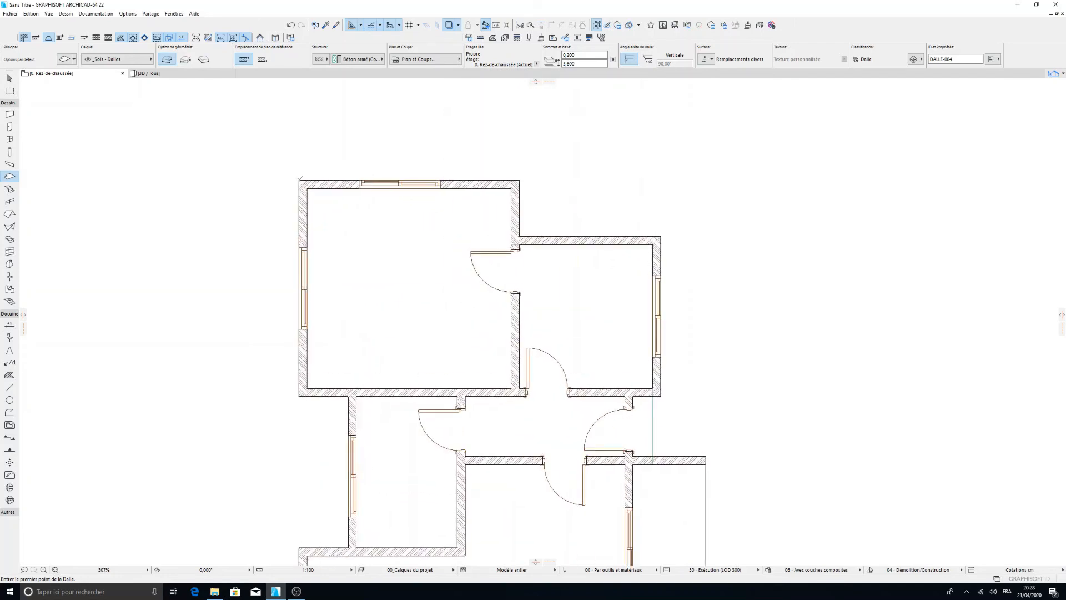
Start the upper slab outline at the upper-left room's outer top-left corner and trace the outer top edges to the upper-right room's far corner
left_click(299, 180)
left_click(519, 180)
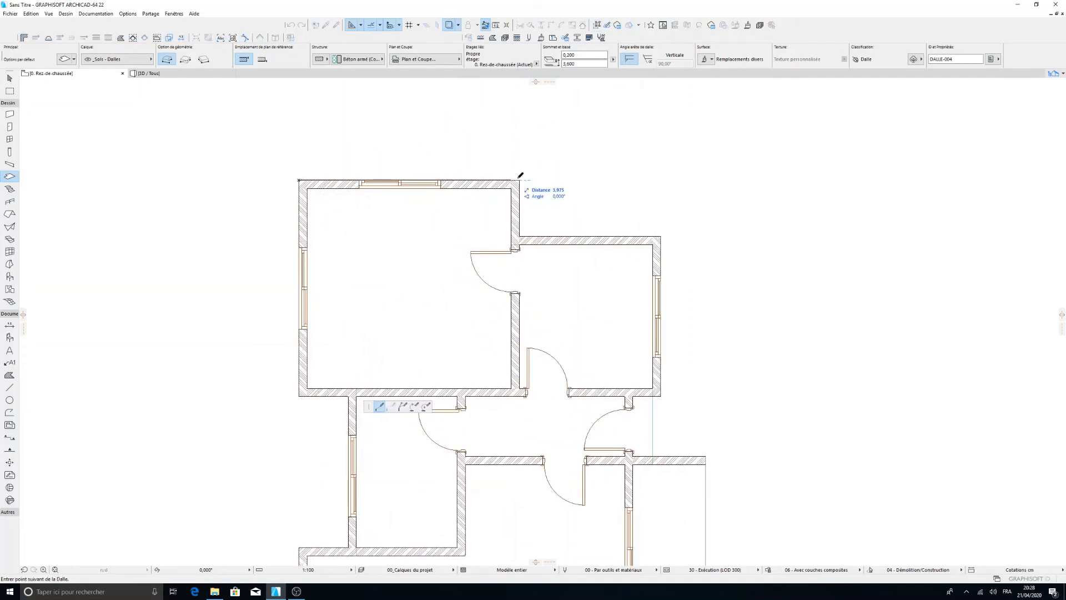
left_click(519, 236)
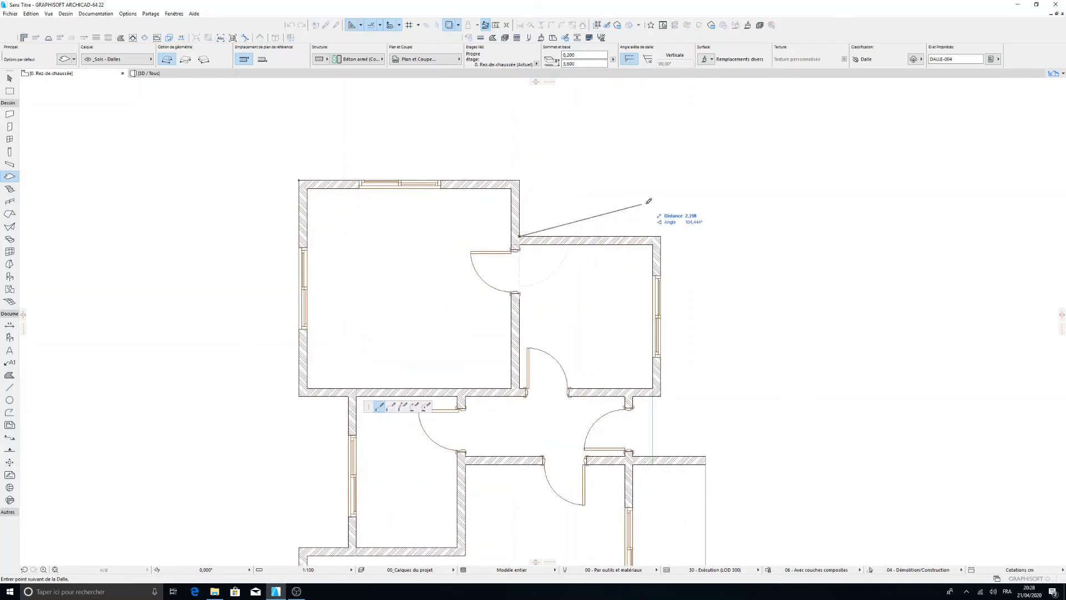
left_click(661, 236)
Continue the slab outline down to the corridor wall's upper face, out to that wall's end and down to the terrace's lower-right corner
middle_click_drag(675, 346, 642, 170)
scroll(639, 191, "up", 1)
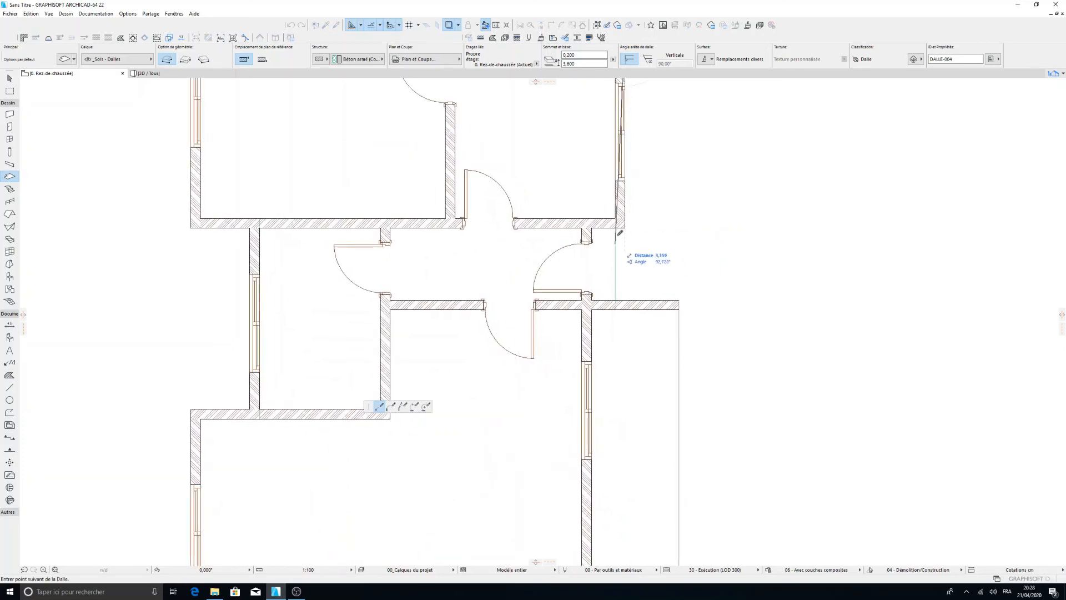
left_click(626, 301)
left_click(679, 301)
scroll(681, 348, "down", 2)
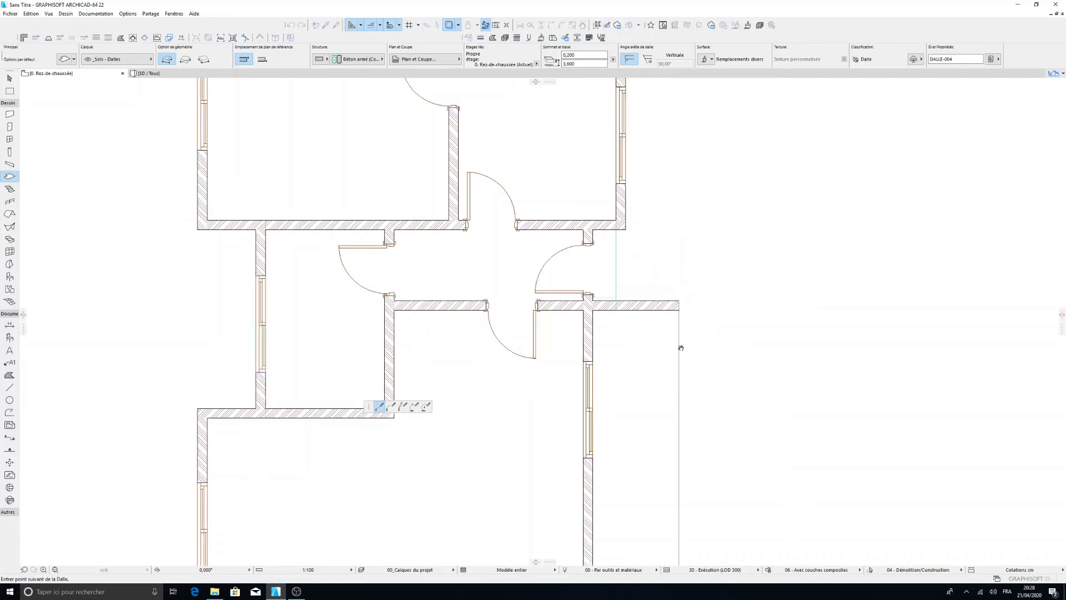
middle_click_drag(684, 448, 636, 300)
left_click(631, 446)
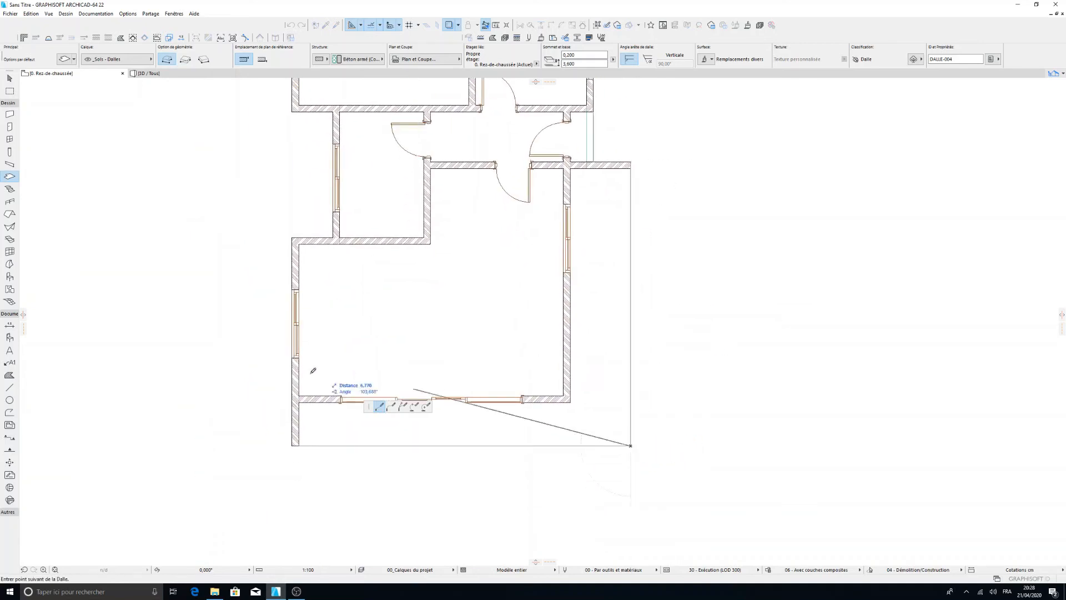
Trace the slab outline along the terrace's lower edge to the outer left wall corner and close it at the starting corner
left_click(292, 445)
middle_click_drag(294, 208, 314, 396)
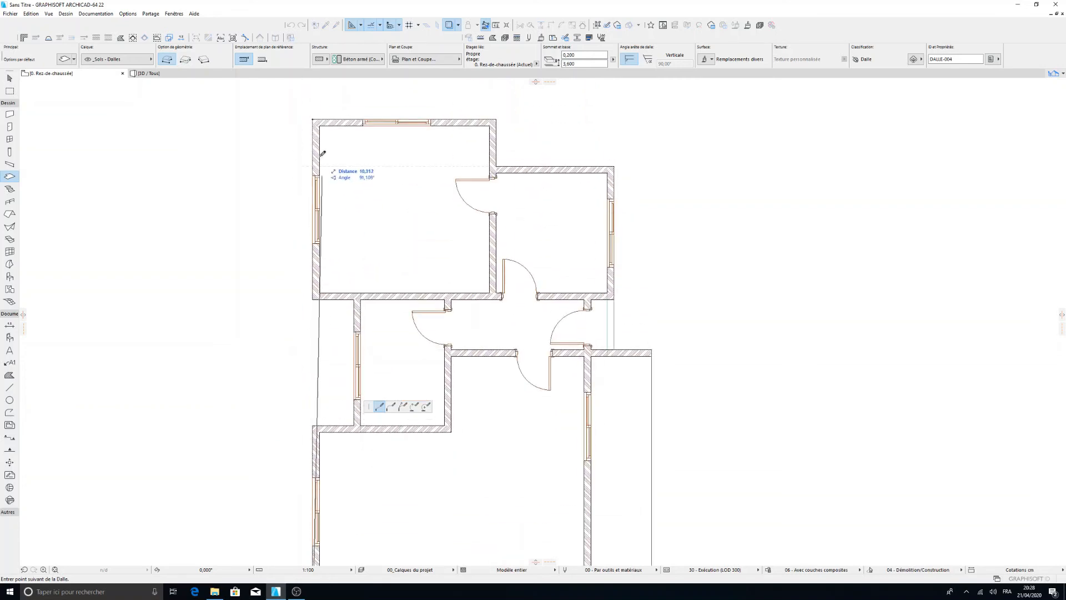
left_click(313, 116)
Select the 0,400 floor slab and insert a node on its edge beside the entrance, placed at the upper-right room's outer lower-right corner
scroll(438, 181, "down", 5)
scroll(476, 292, "up", 5)
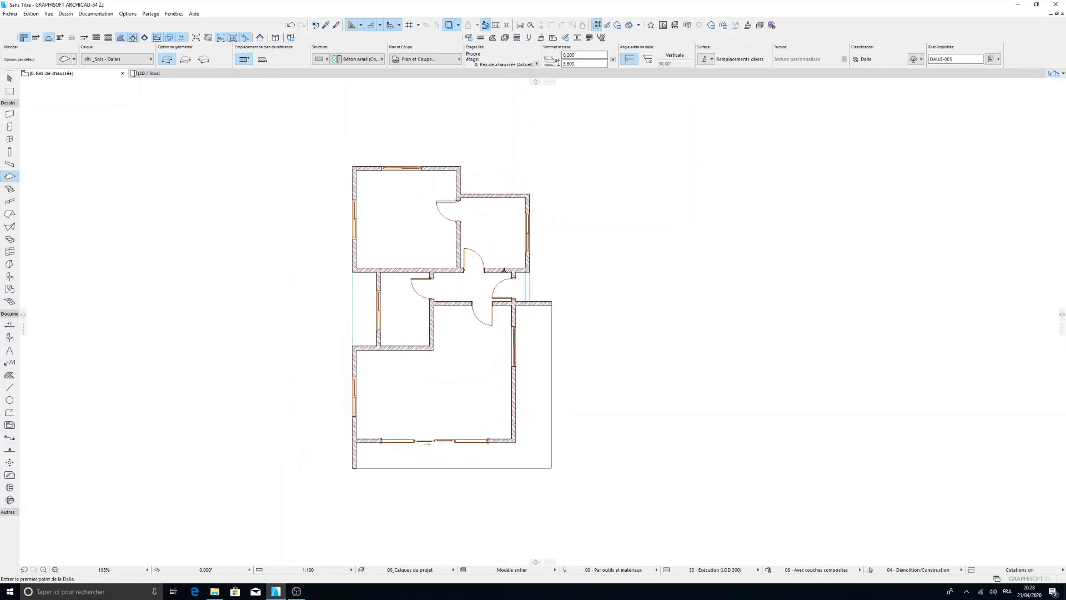
scroll(503, 270, "up", 5)
scroll(504, 270, "up", 1)
middle_click_drag(634, 308, 603, 214)
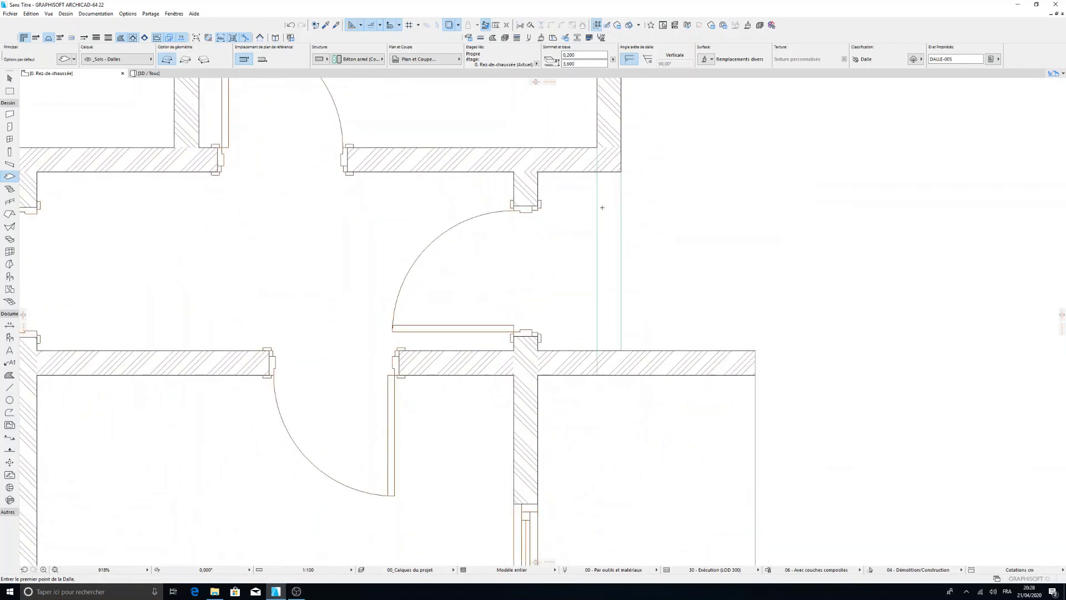
scroll(601, 174, "up", 1)
middle_click_drag(600, 174, 600, 233)
left_click(600, 234, "shift")
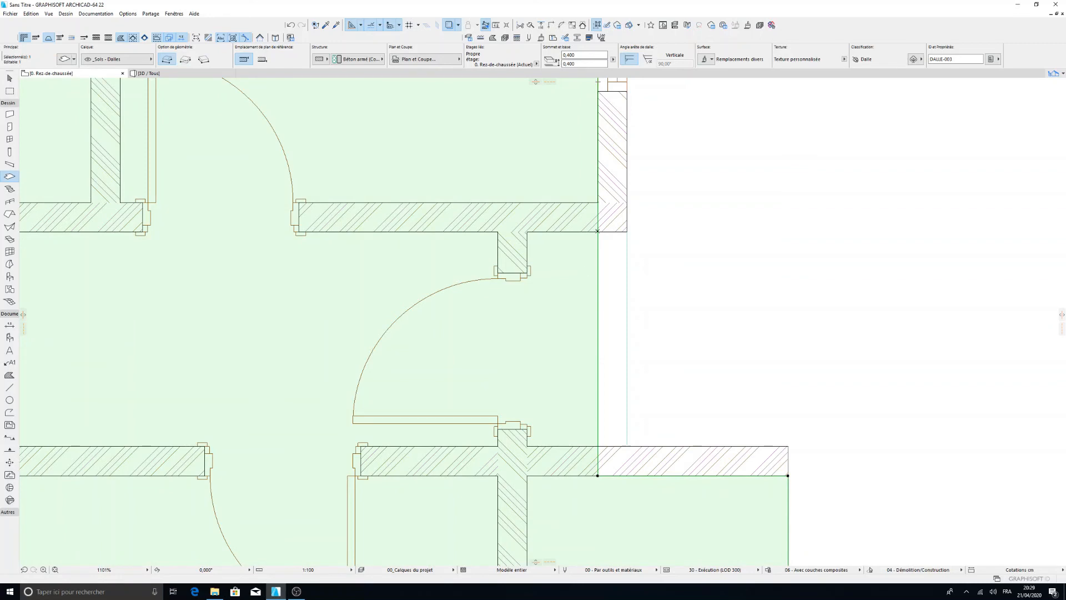
left_click(599, 256)
left_click(642, 268)
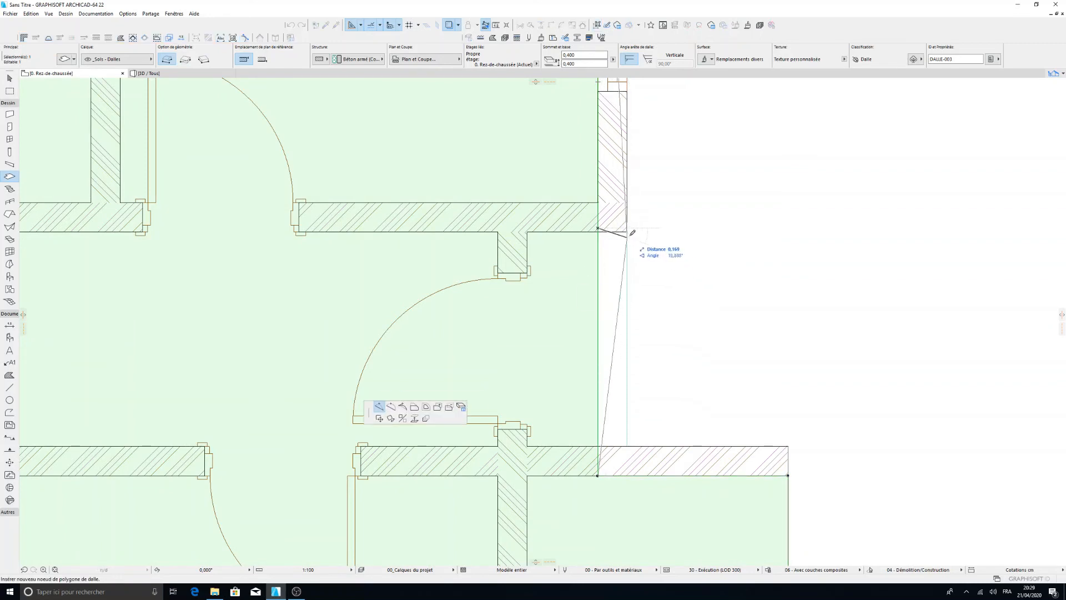
left_click(628, 230)
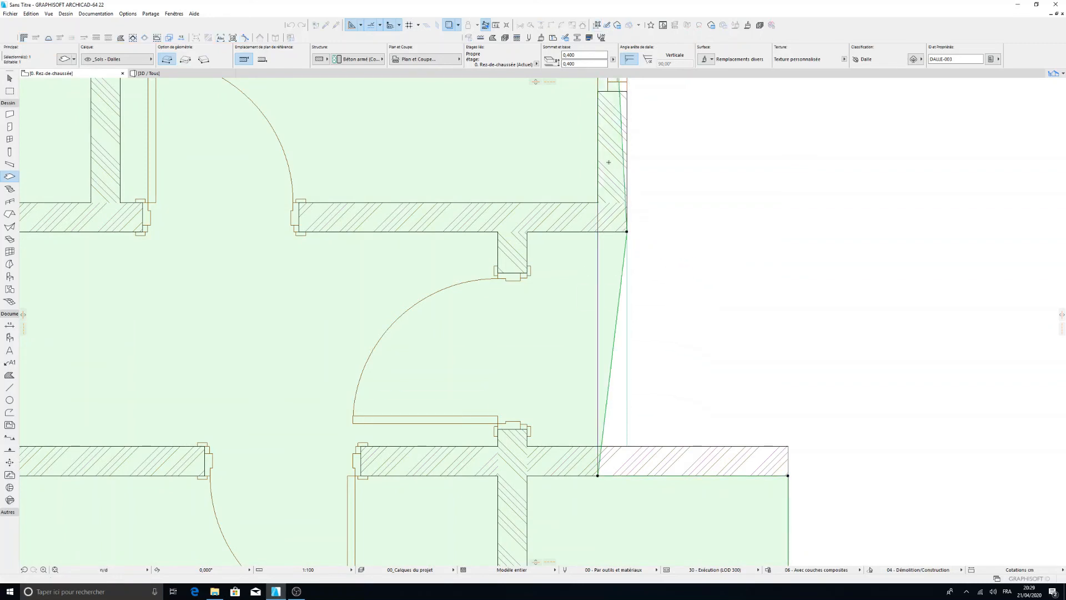
Insert another floor slab node at the upper-right room's inner lower-right corner and move it down to the wall's lower face
left_click(622, 131)
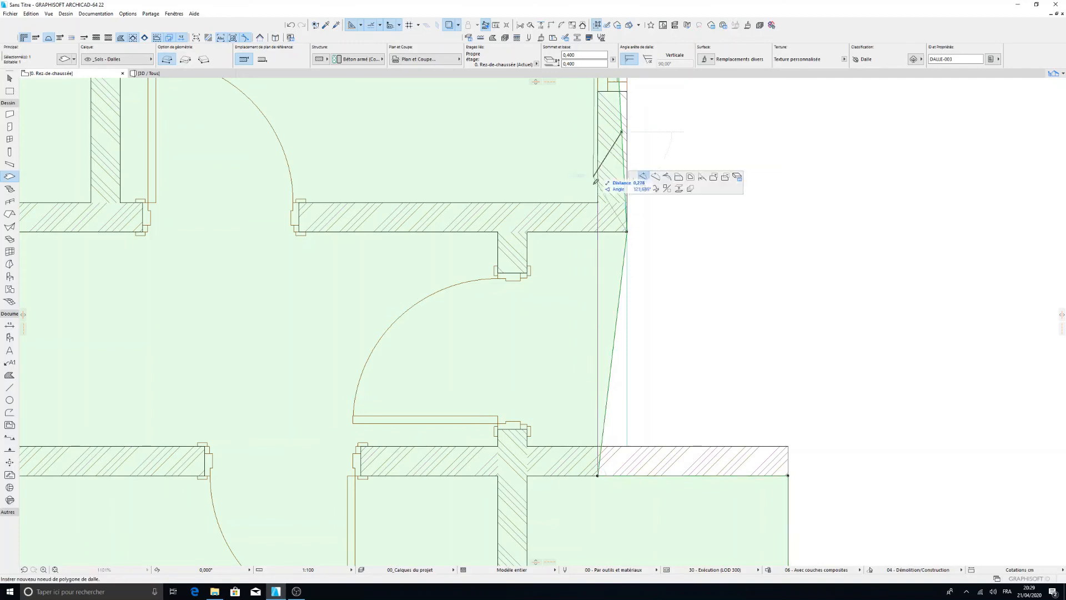
left_click(617, 176)
left_click(598, 203)
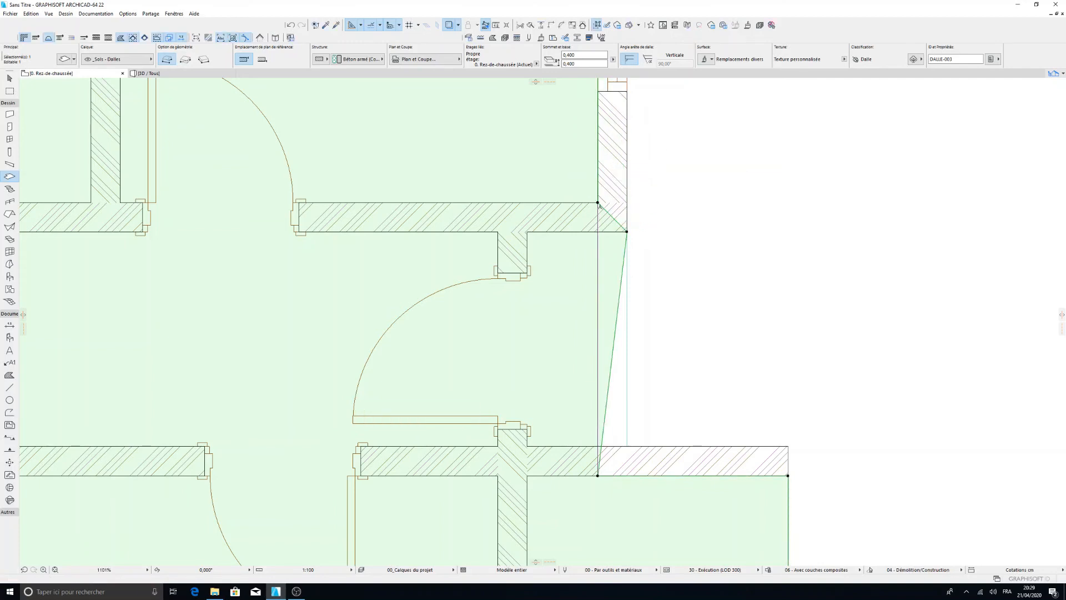
left_click(598, 203)
left_click(630, 249)
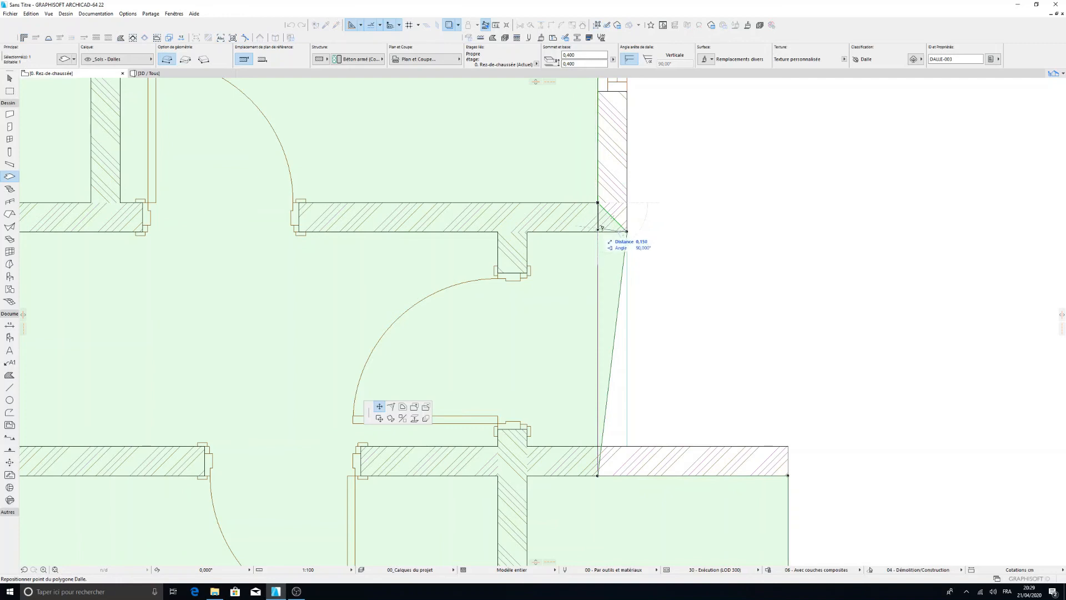
left_click(598, 231)
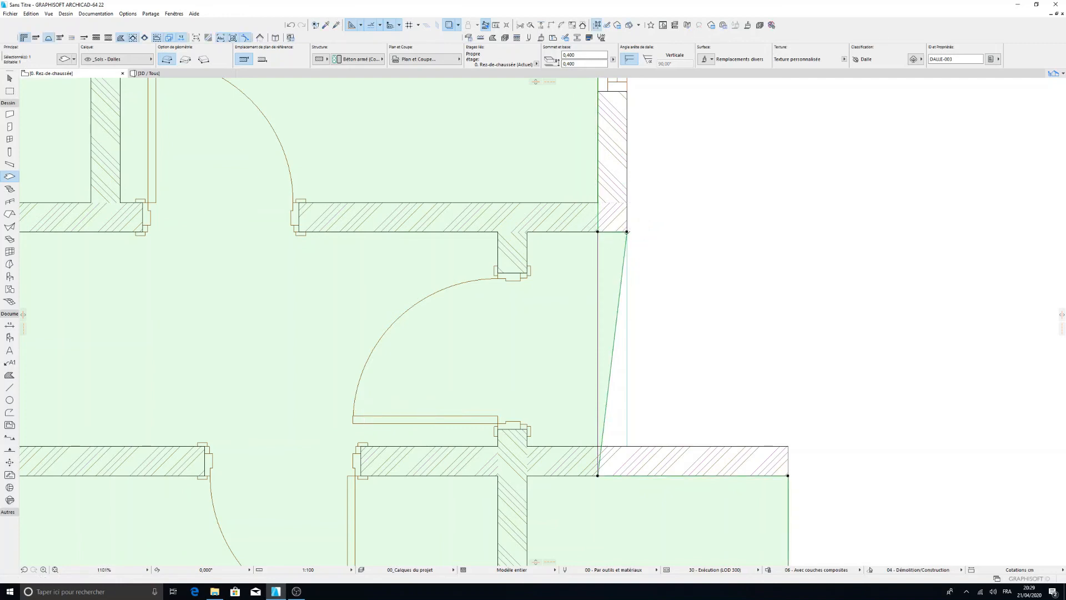
Extend the floor slab's entrance edge straight down from the outer wall corner to the corridor wall's lower face, then deselect the slab
left_click(622, 271)
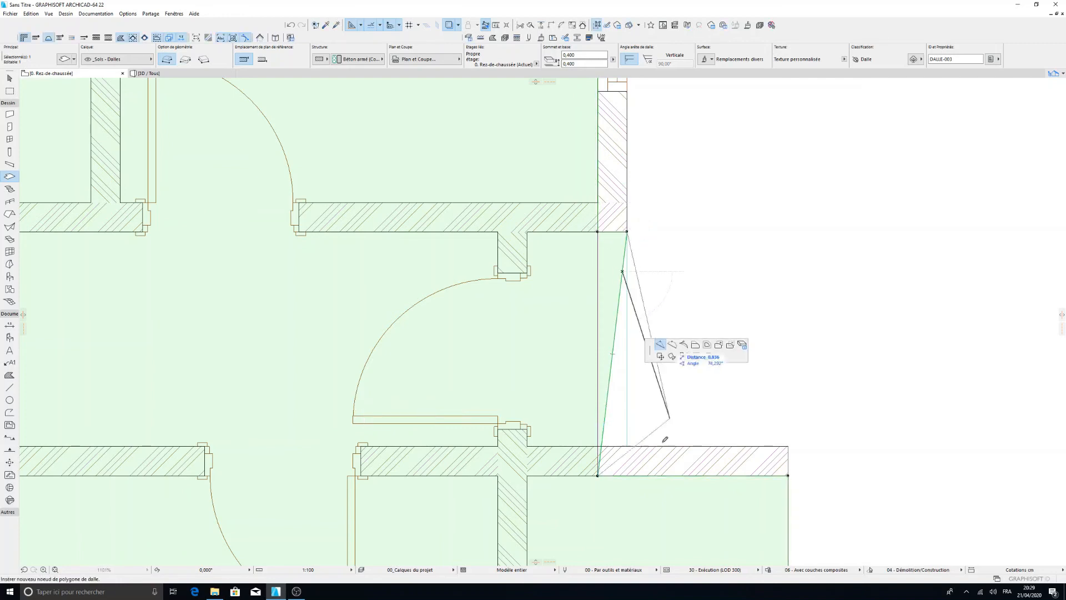
left_click(662, 340)
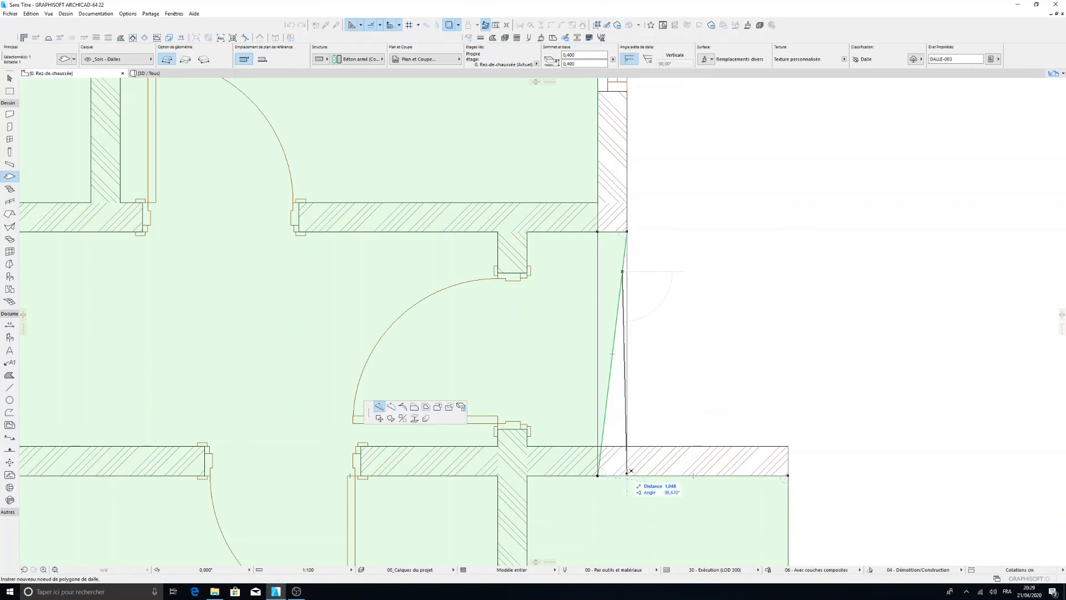
left_click(628, 474)
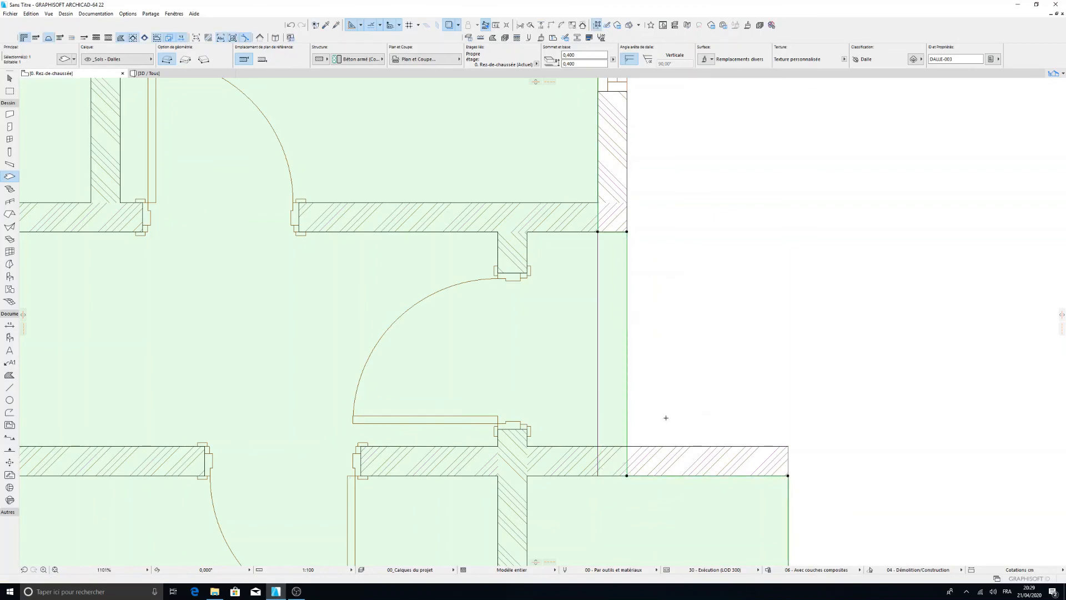
key("Escape")
Open the floor plan of the first storey, 1er étage
scroll(778, 294, "down", 8)
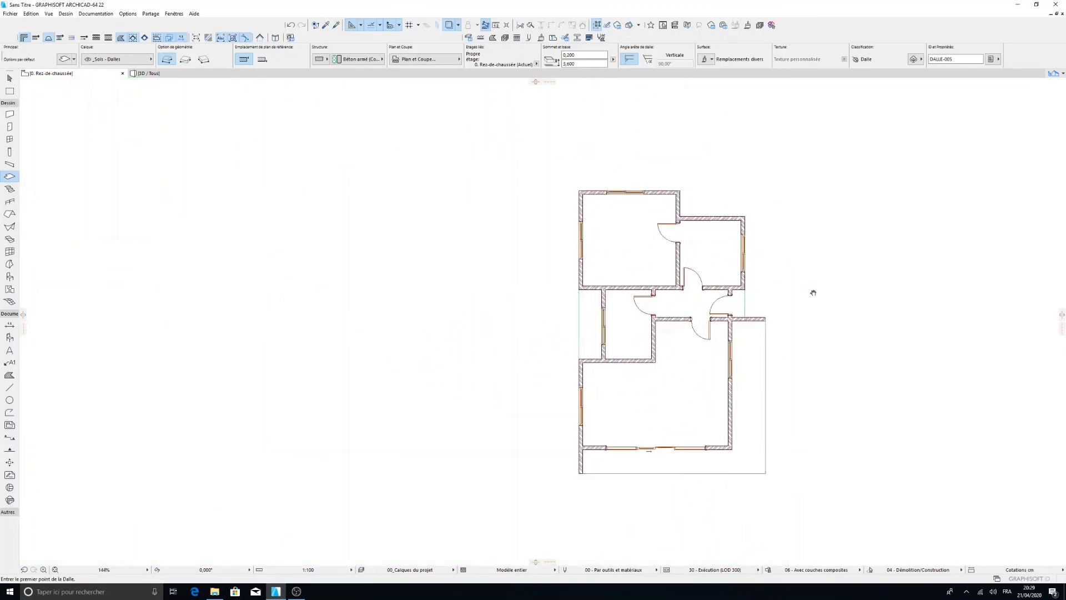
middle_click_drag(813, 293, 724, 349)
scroll(579, 422, "up", 2)
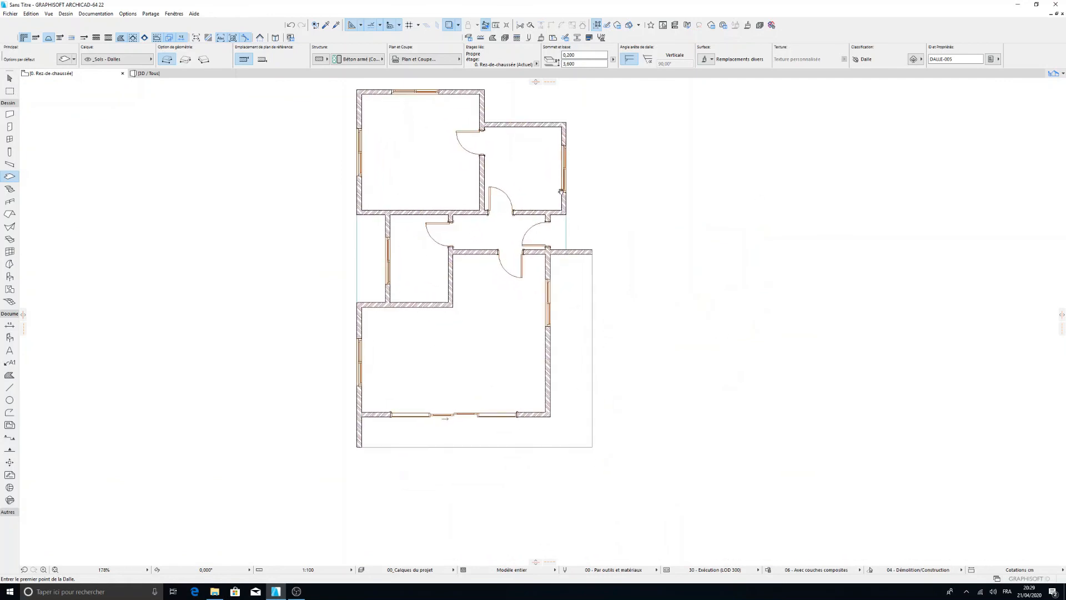
left_click(1057, 76)
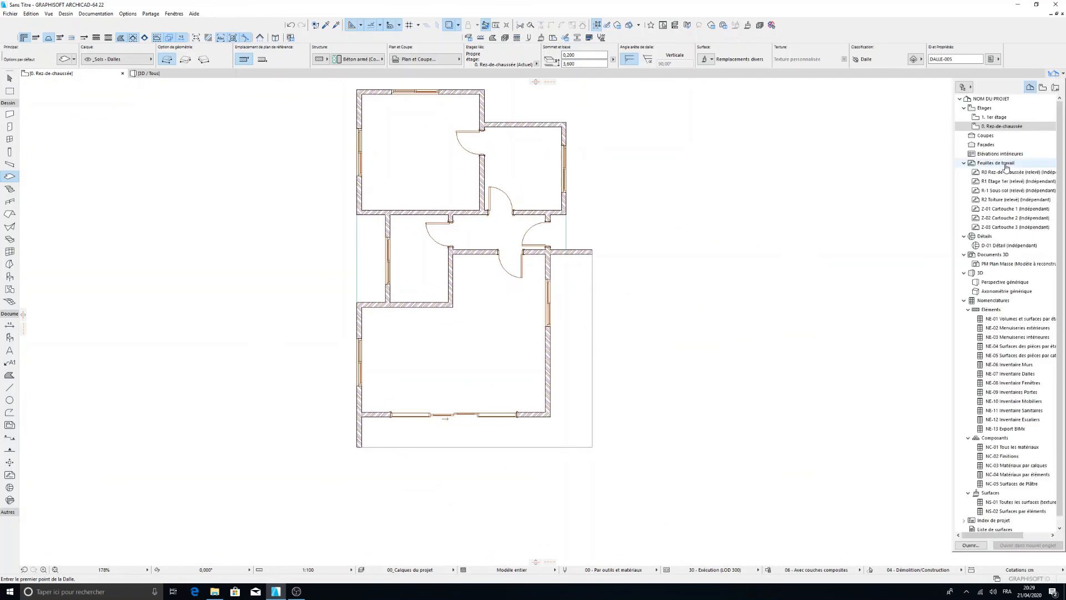
double_click(1003, 122)
Hide the ground-floor trace reference on the first-storey plan and show it again
scroll(579, 285, "down", 5)
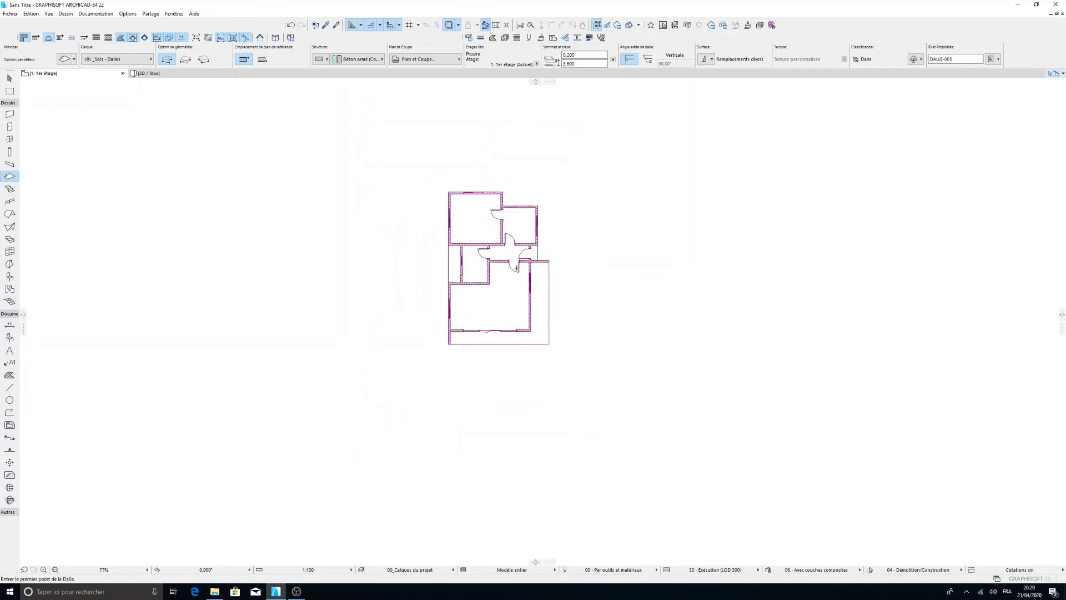
scroll(462, 321, "up", 4)
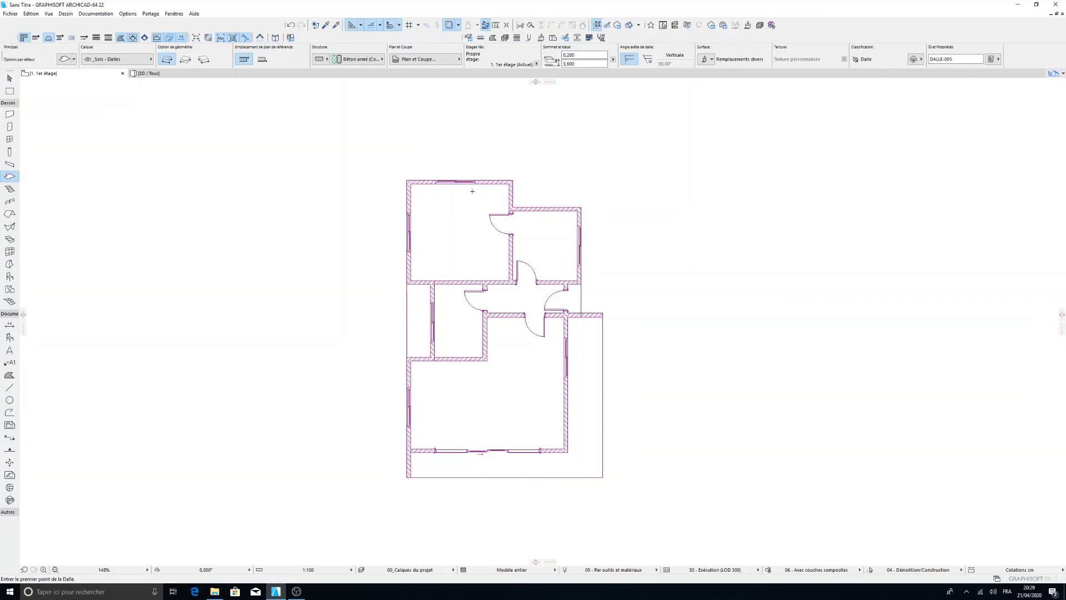
left_click(450, 25)
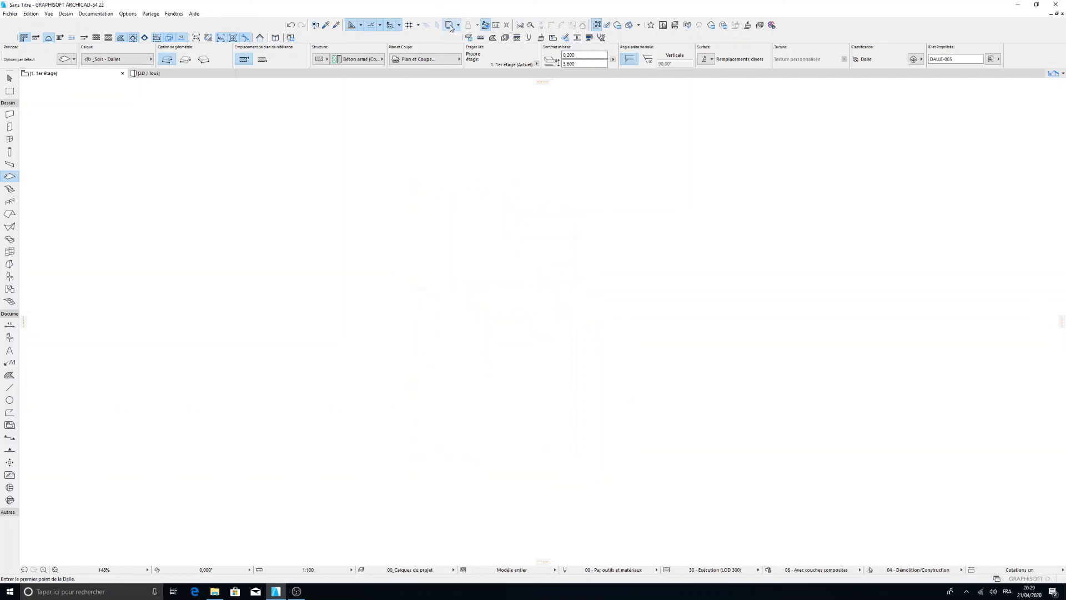
left_click(450, 25)
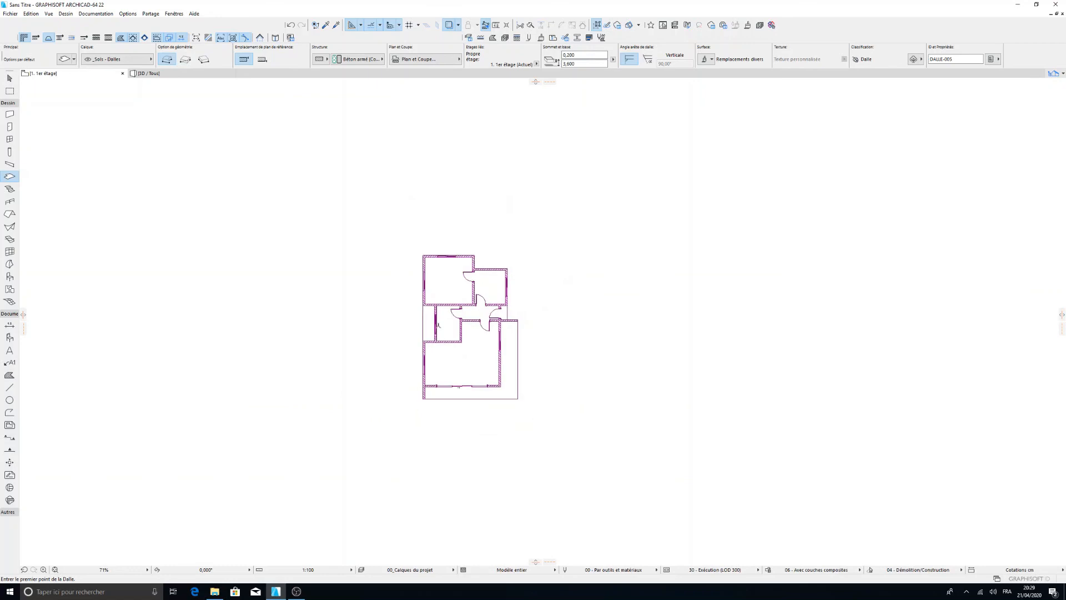
scroll(438, 326, "up", 5)
scroll(502, 82, "down", 3)
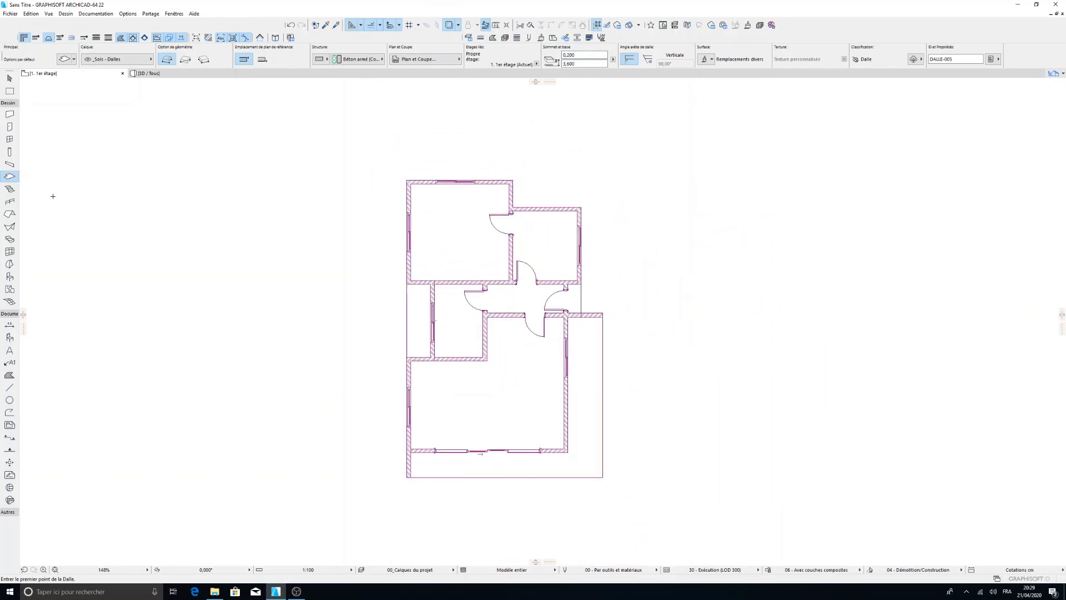
Activate the Wall tool and accept its default settings with a height of 0,500 and a thickness of 0,150
left_click(10, 114)
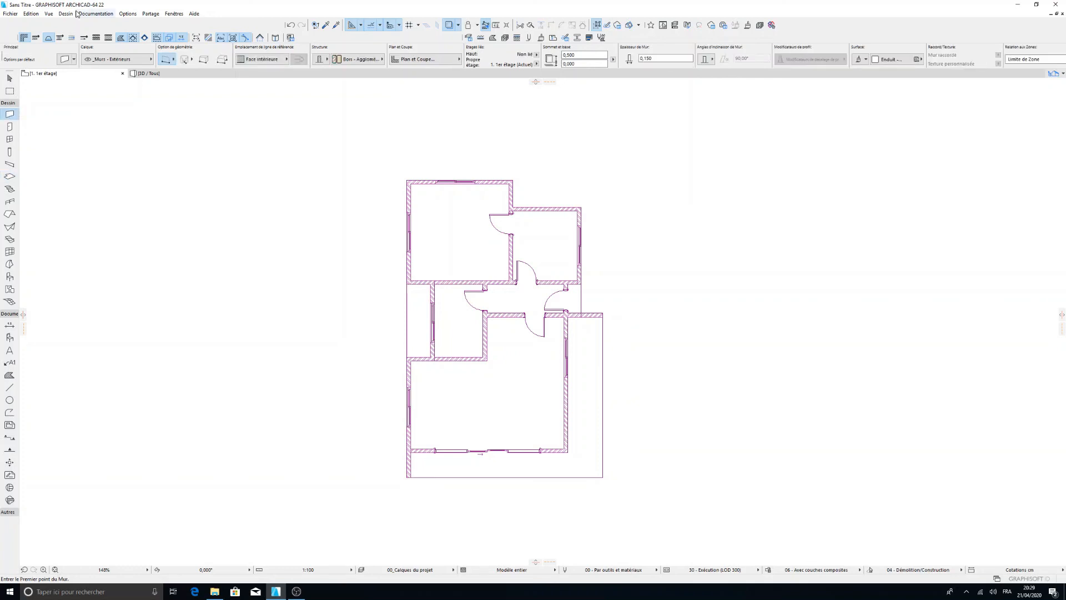
left_click(65, 59)
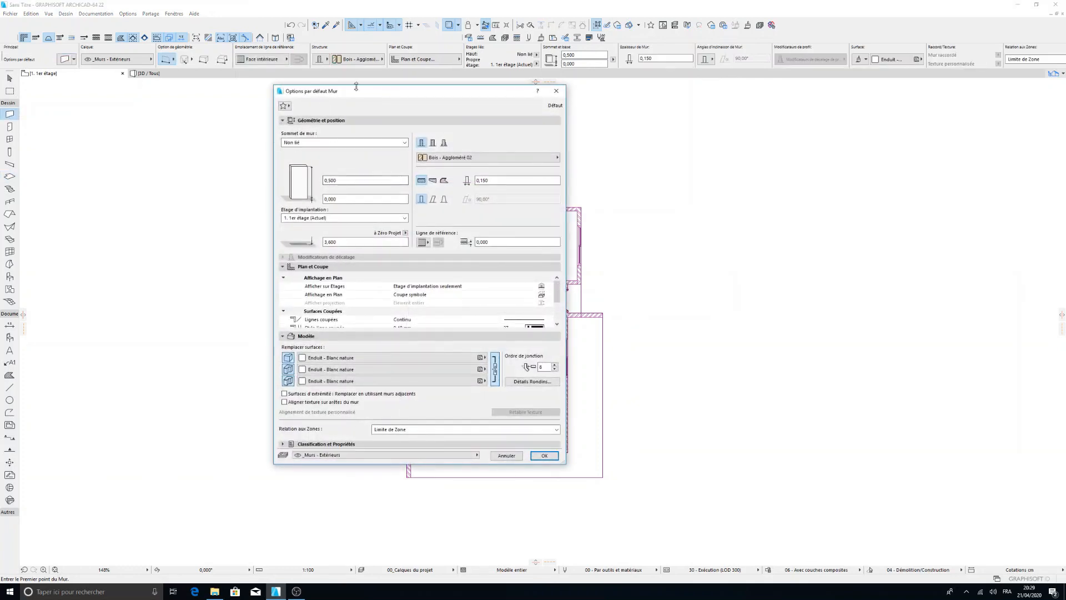
left_click_drag(356, 87, 453, 88)
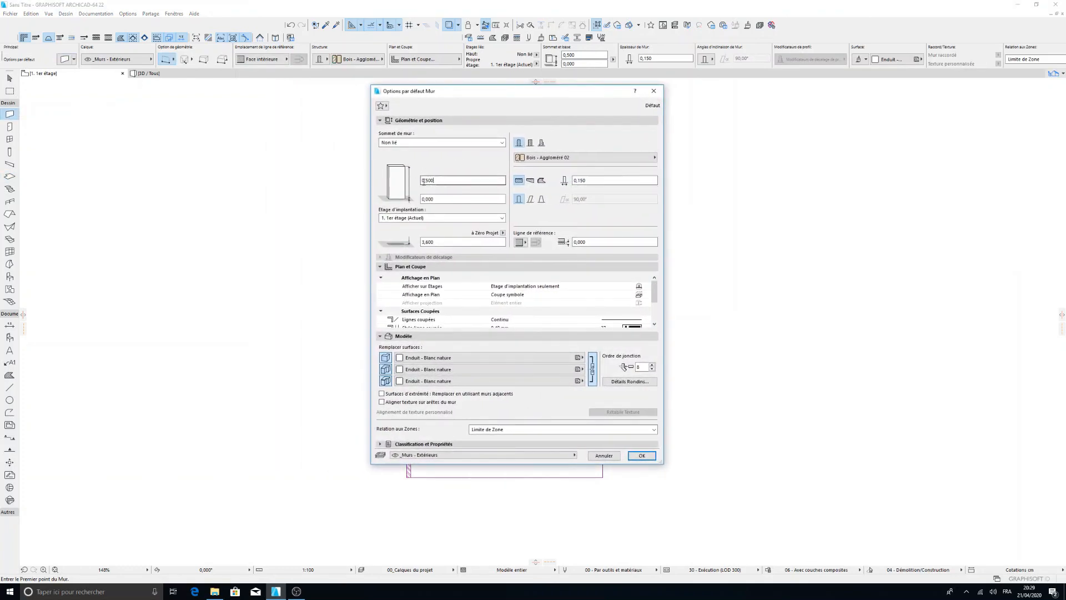
left_click(638, 456)
Draw walls along the upper-left room's outer top edge and down its right side to the upper-right room's top edge
scroll(405, 161, "up", 5)
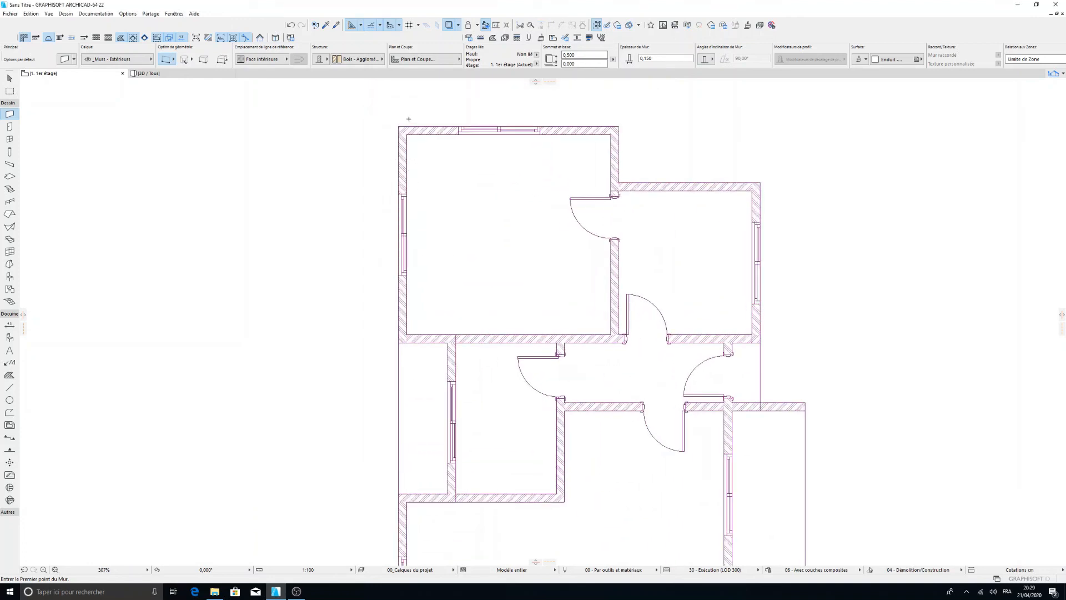
scroll(347, 222, "up", 5)
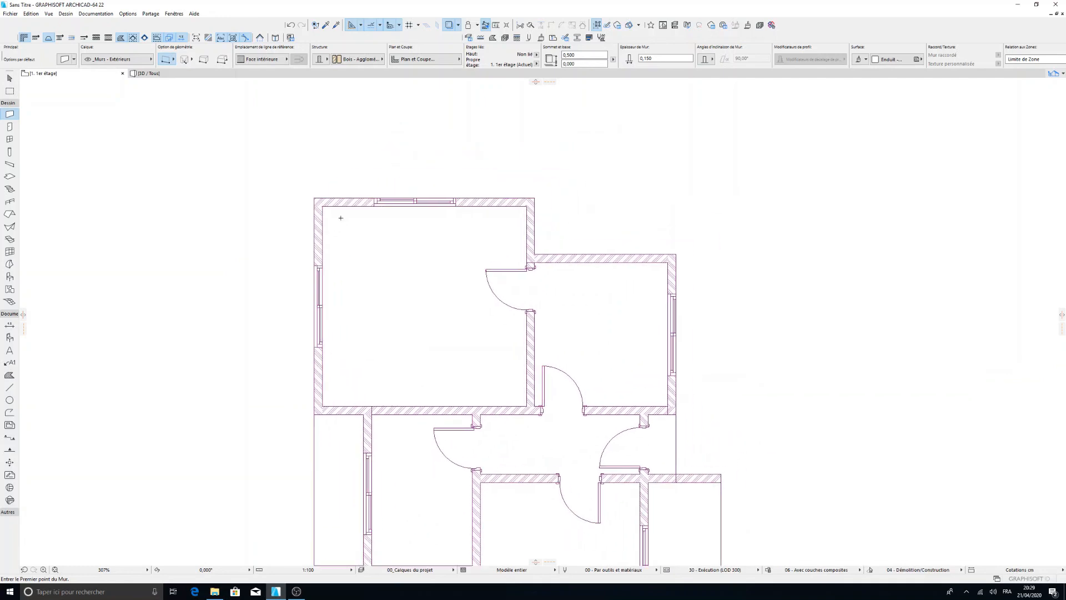
left_click(295, 195)
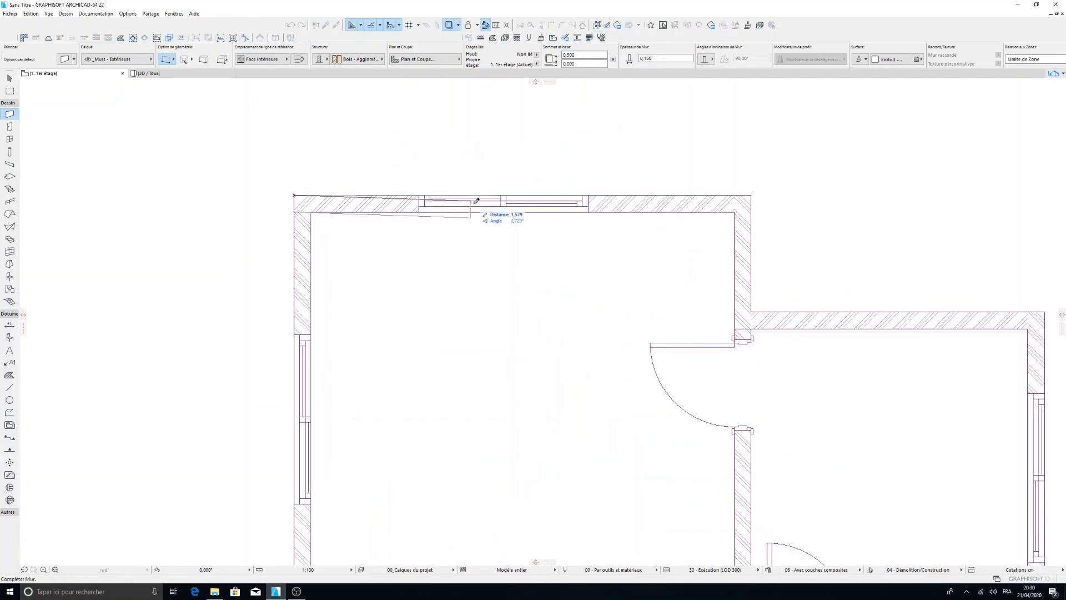
left_click(752, 195)
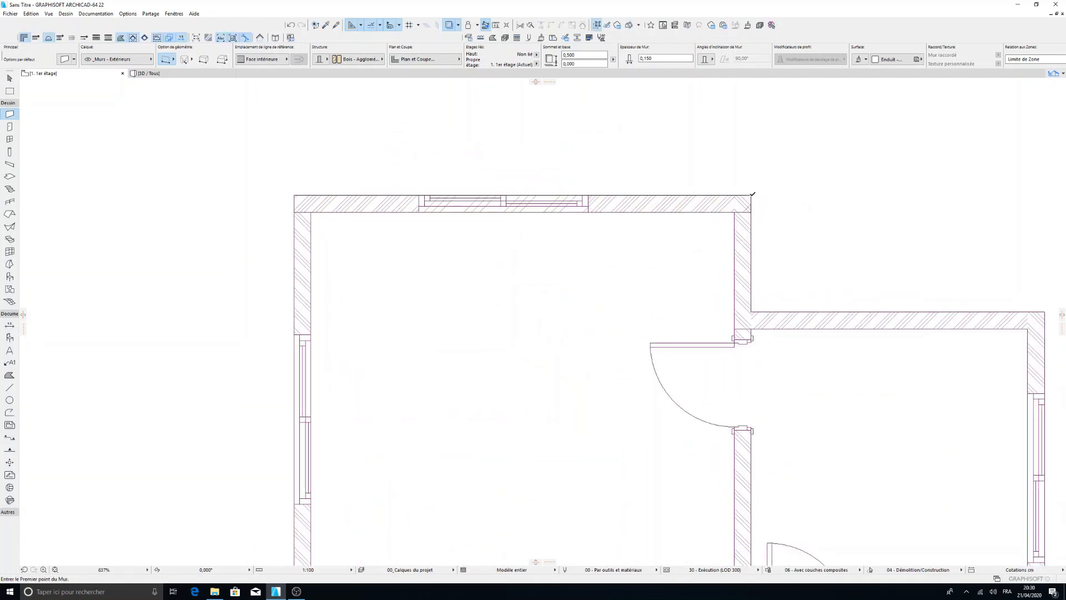
double_click(751, 326)
left_click(752, 312)
Draw a wall along the upper-right room's outer top edge to its right corner
scroll(774, 293, "down", 3)
middle_click_drag(790, 300, 634, 260)
scroll(749, 270, "up", 5)
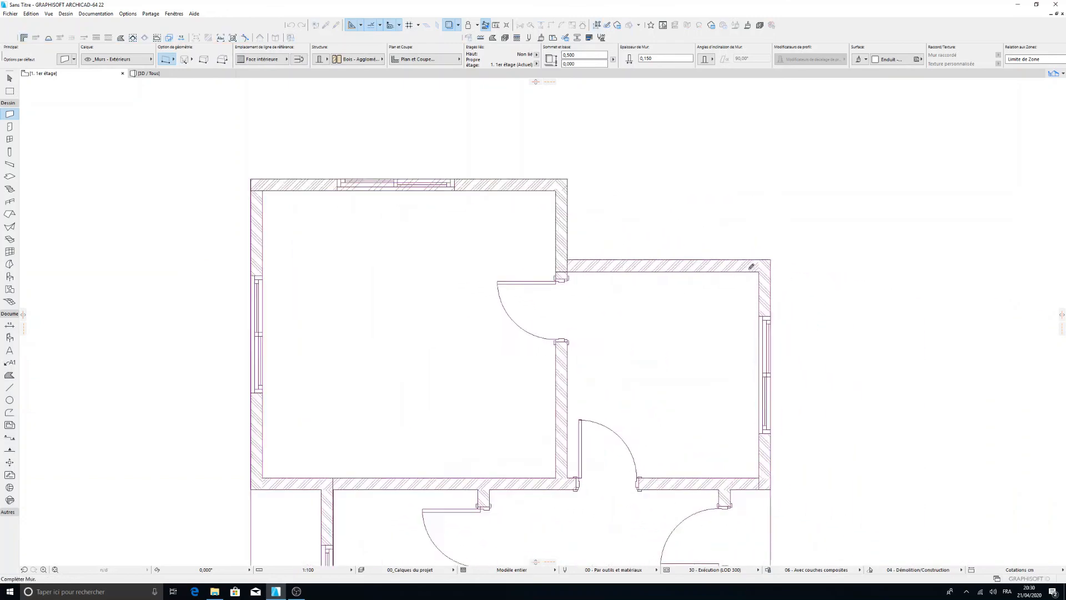
double_click(798, 248)
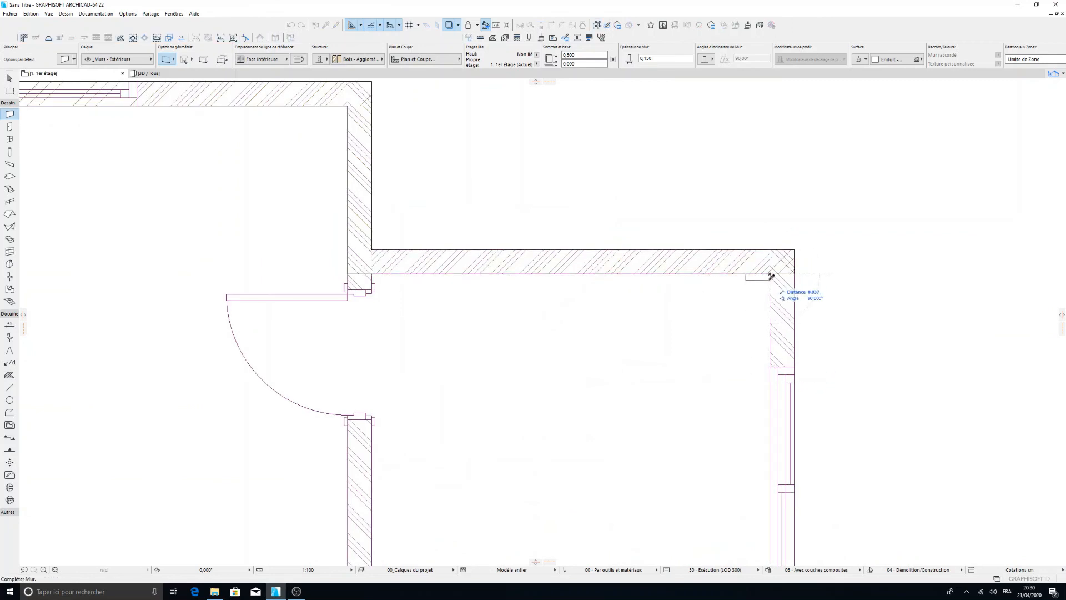
Draw a wall down the upper-right room's outer right side to the lower edge of the corridor's bottom wall
key("Escape")
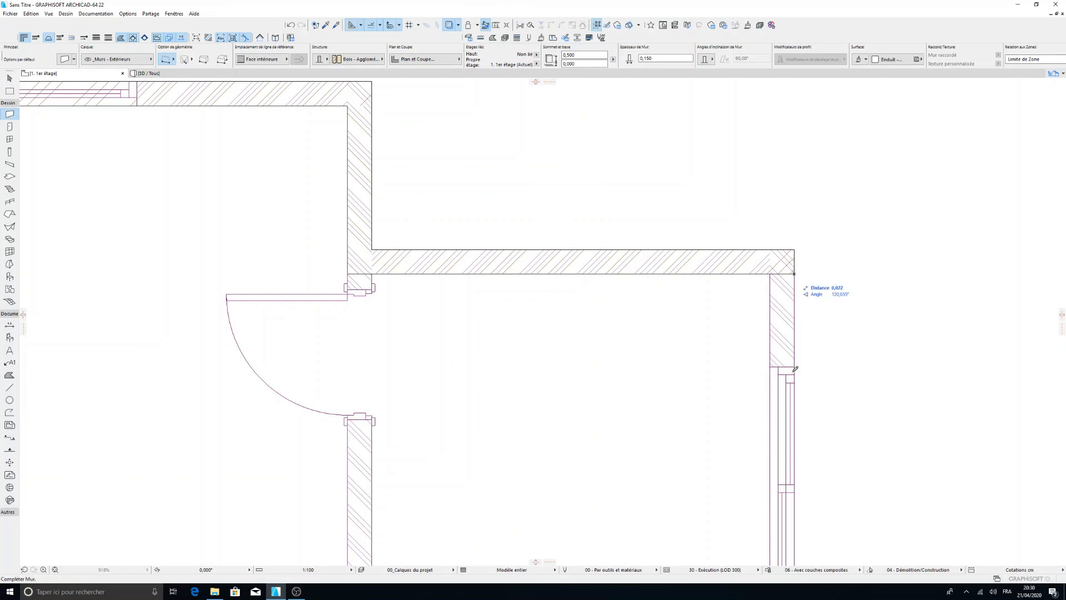
scroll(795, 368, "down", 5)
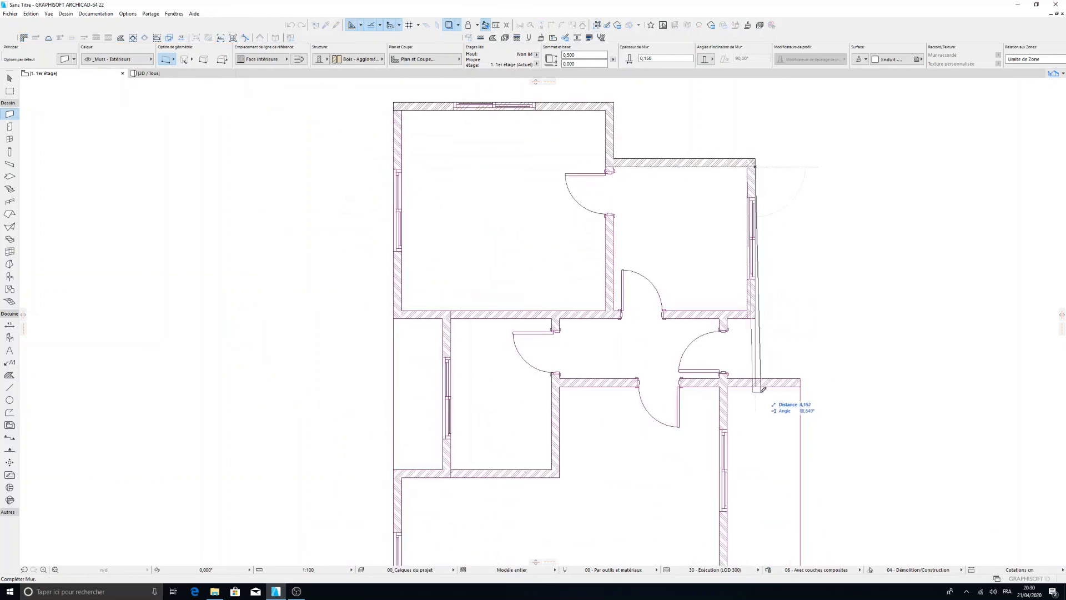
left_click(755, 385)
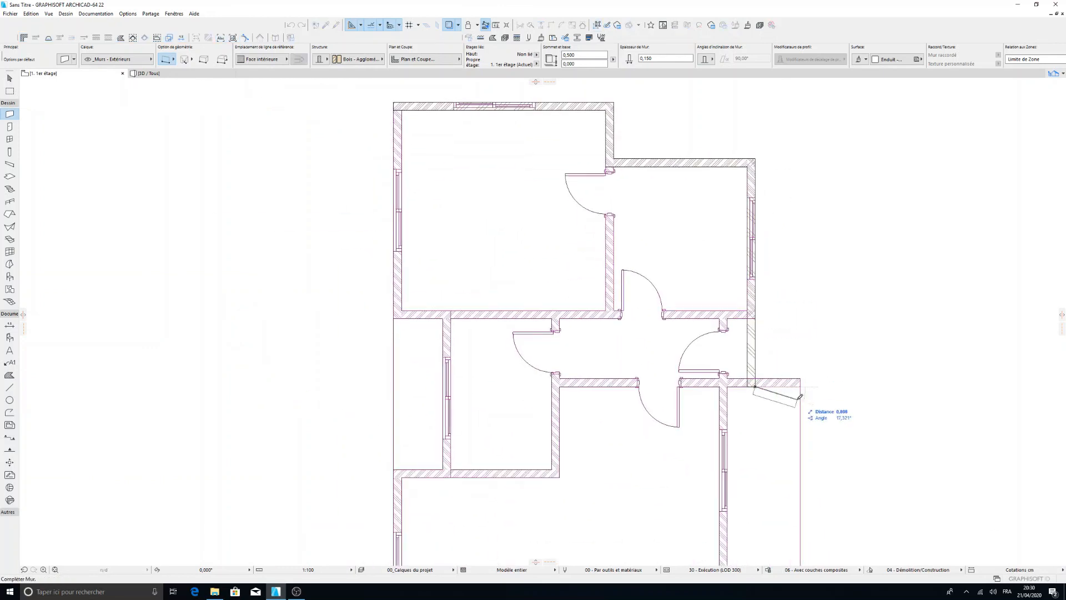
Set the wall reference line to Face extérieure and draw a short wall right to the slab's outer corner
left_click(297, 62)
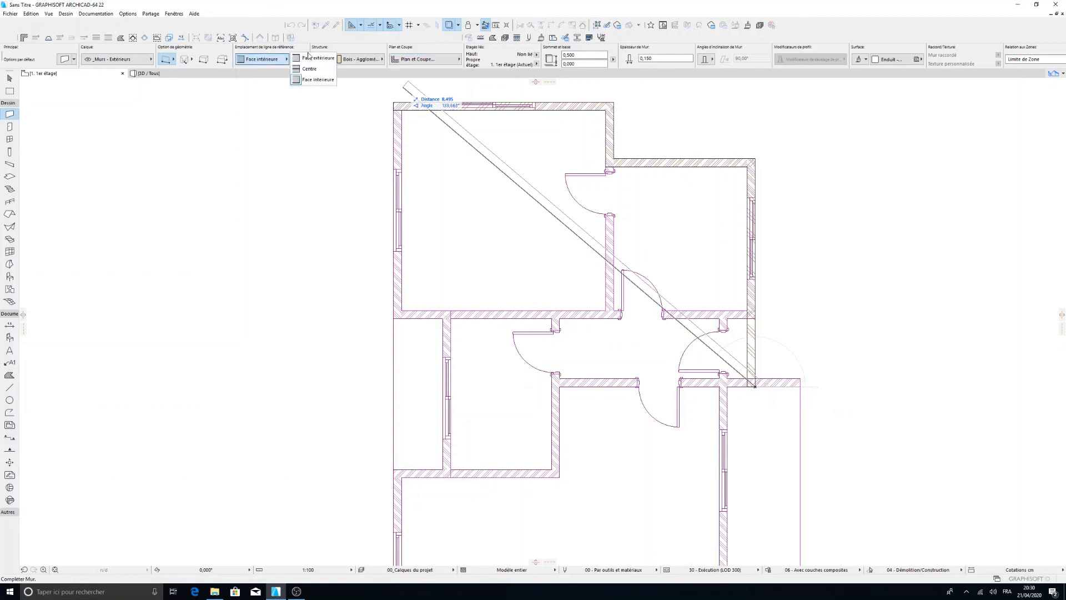
left_click(333, 57)
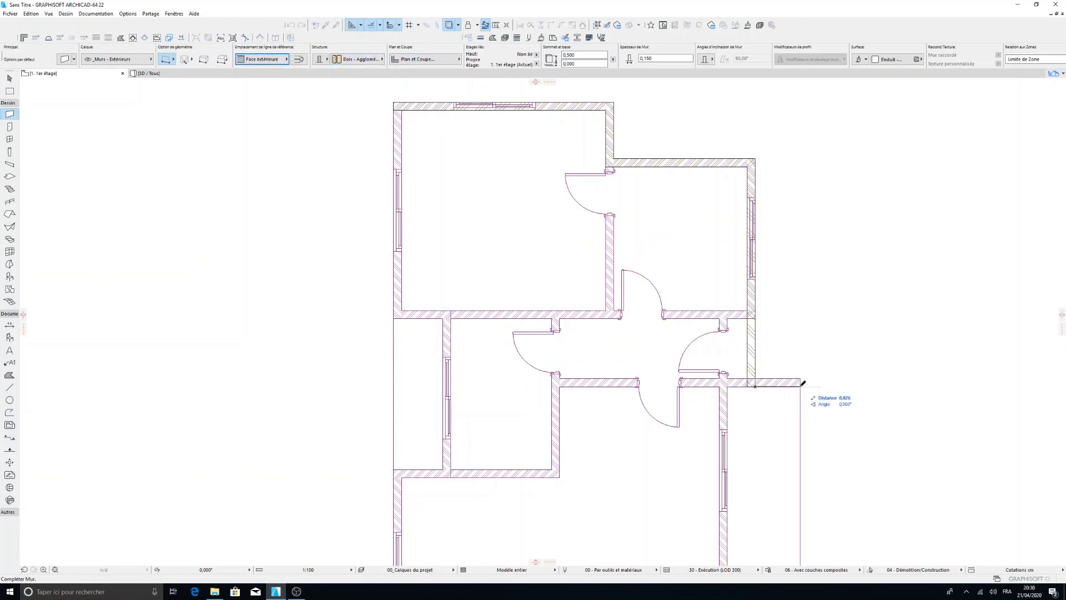
left_click(800, 385)
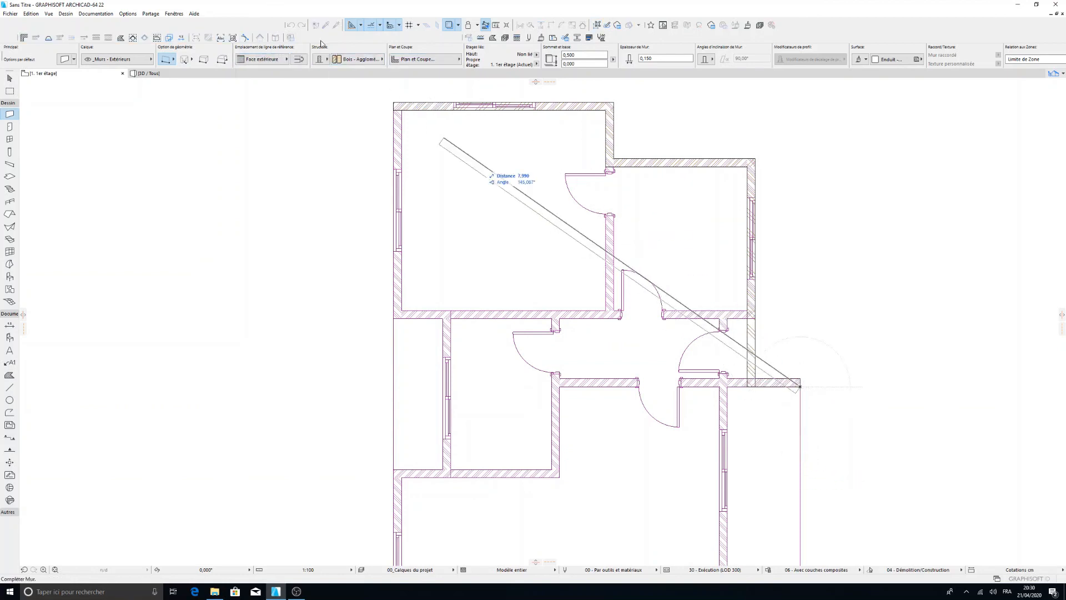
Set the wall reference line to Face intérieure and draw a wall down the slab's right edge to its lower corner
left_click(283, 61)
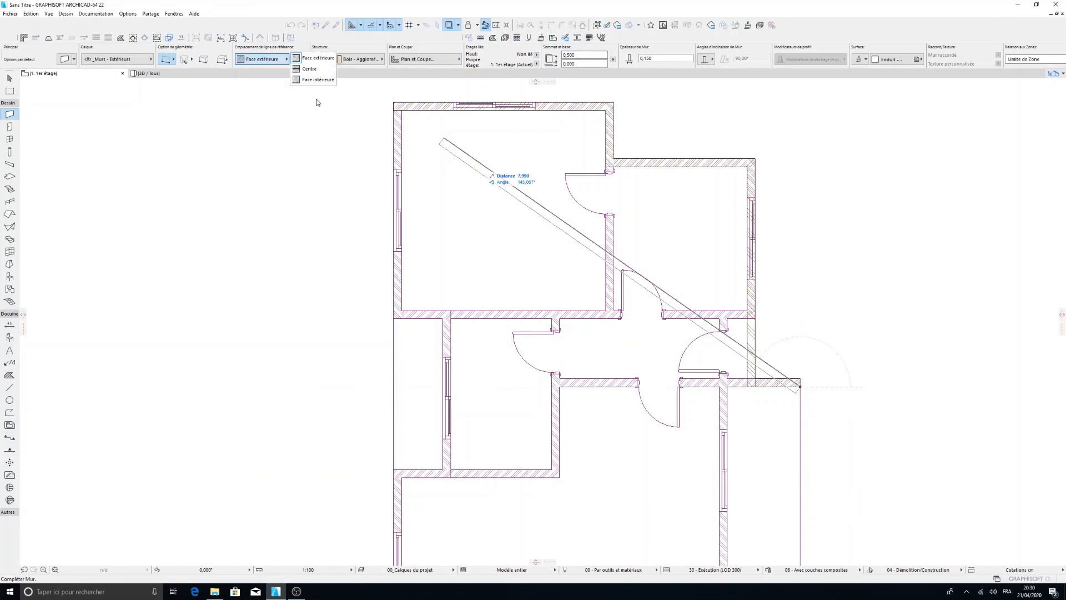
left_click(318, 79)
scroll(661, 254, "down", 3)
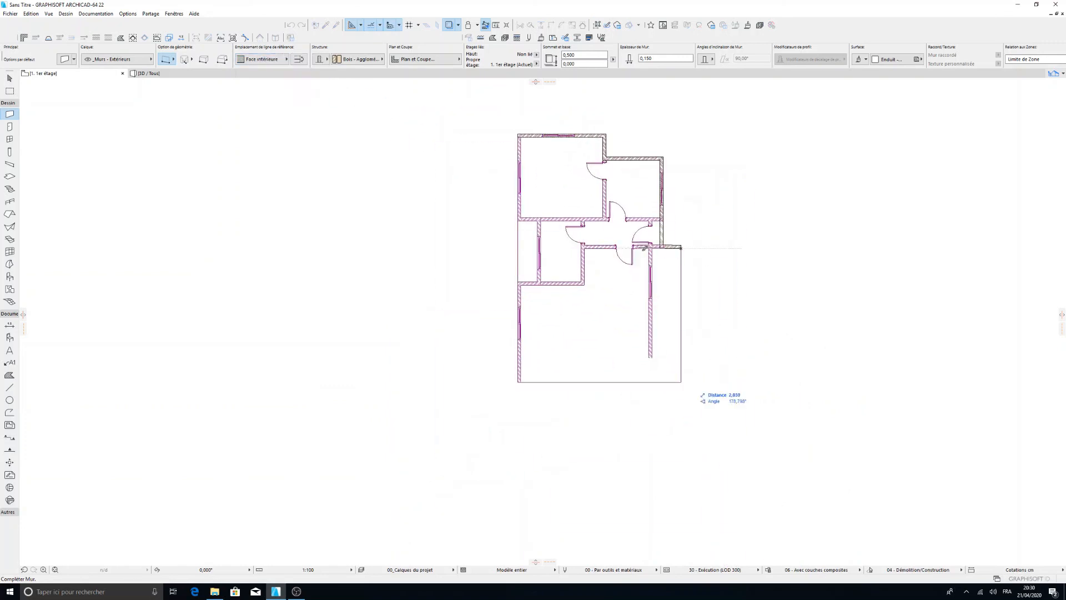
left_click(682, 378)
Draw a wall along the slab's bottom edge from its lower-right corner to the house's lower-left corner
scroll(682, 381, "up", 10)
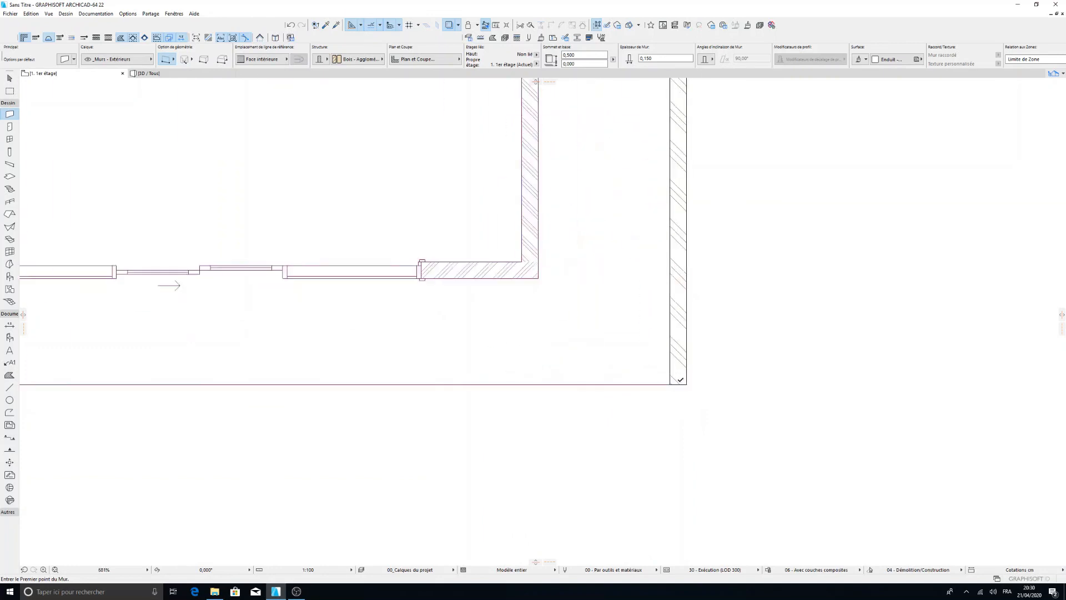
left_click(700, 390)
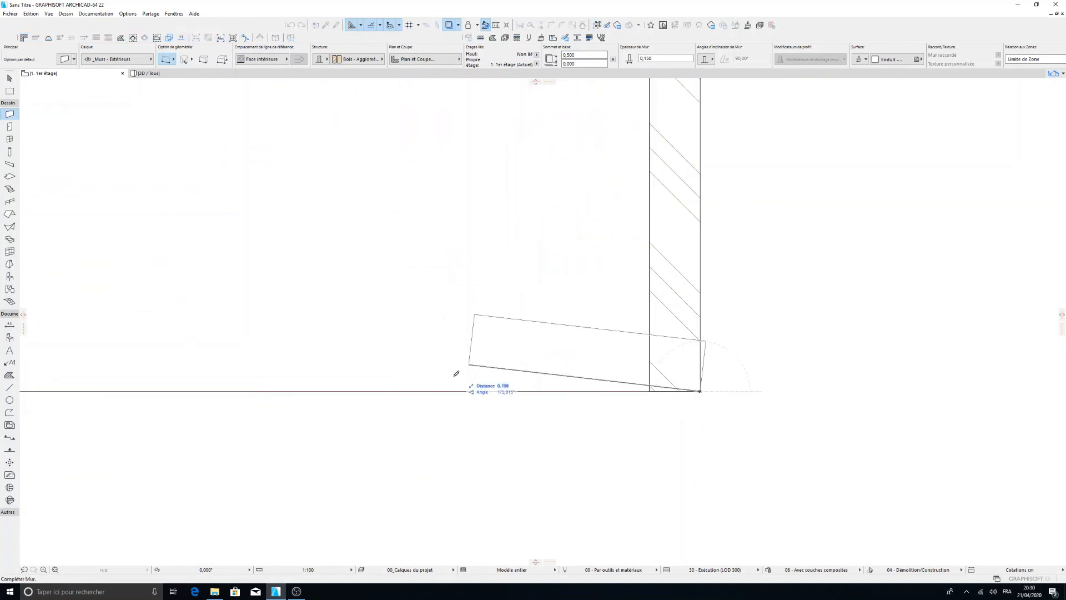
scroll(443, 380, "down", 5)
middle_click_drag(443, 381, 572, 383)
scroll(505, 372, "down", 5)
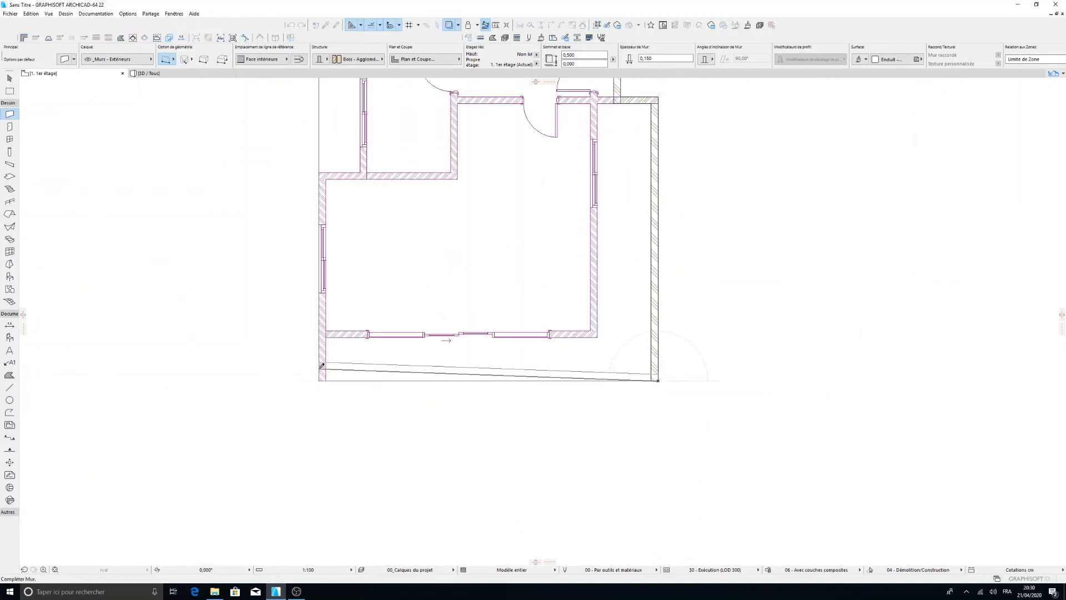
scroll(319, 371, "up", 5)
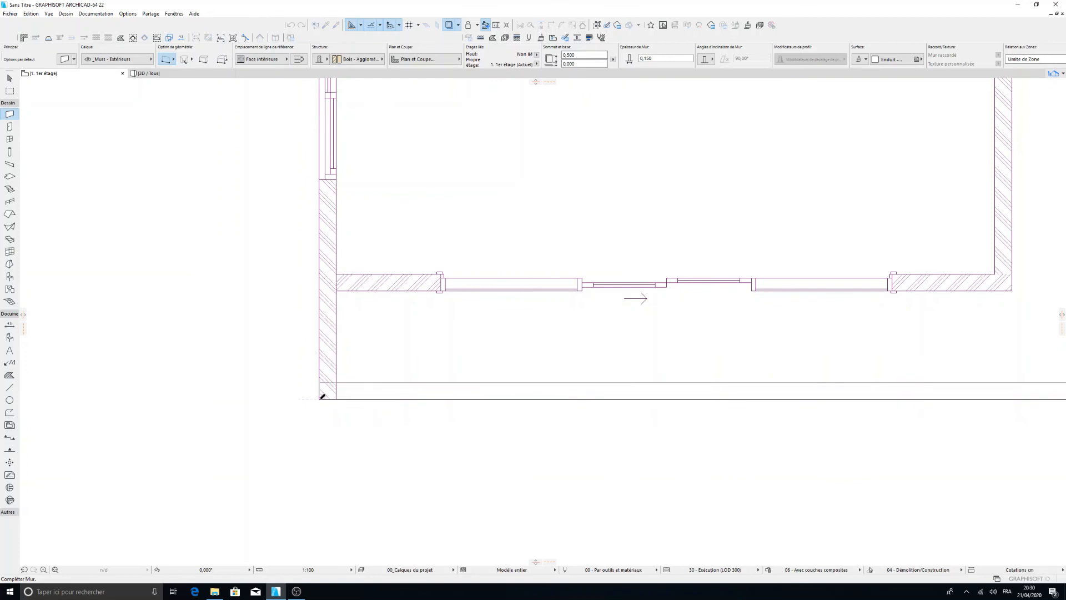
left_click(320, 398)
left_click(320, 398)
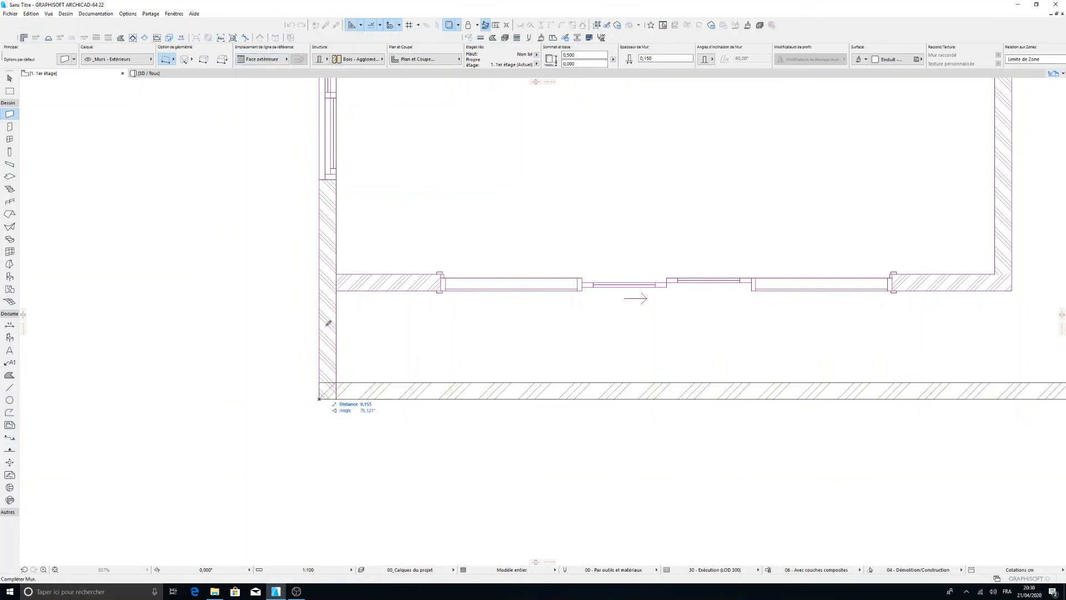
Draw a wall up the house's left side from the lower-left corner to the upper-left corner, closing the perimeter
left_click(337, 397)
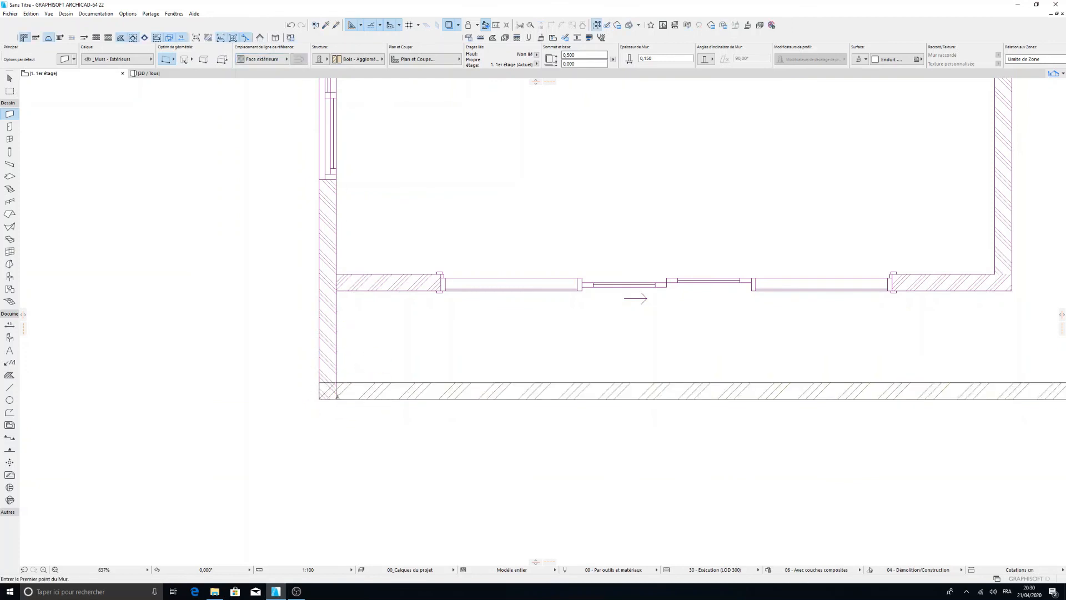
scroll(337, 227, "down", 5)
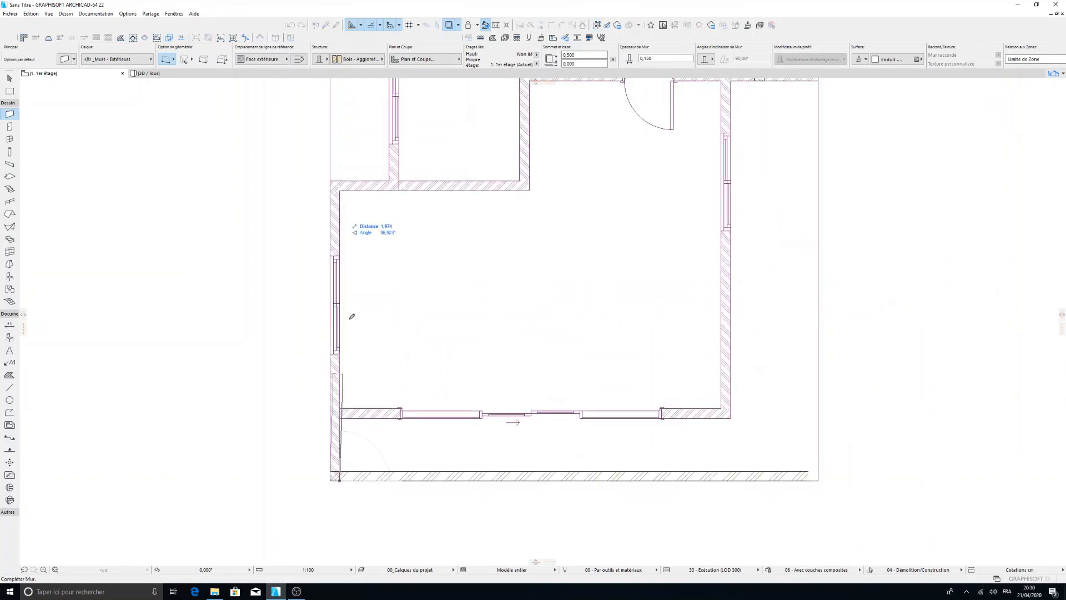
scroll(367, 133, "down", 3)
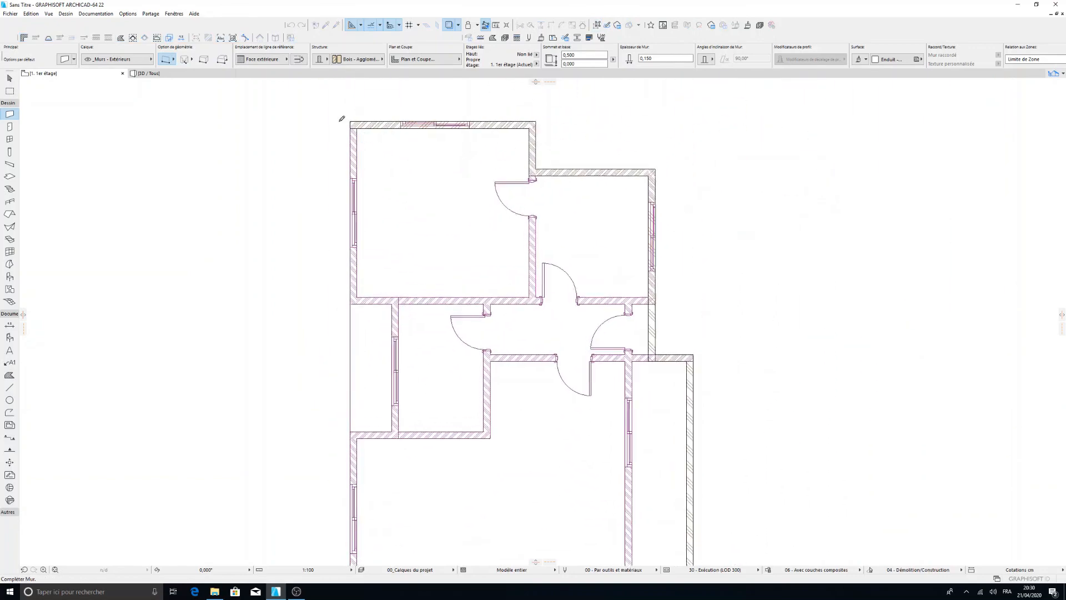
scroll(347, 117, "up", 5)
left_click(387, 117)
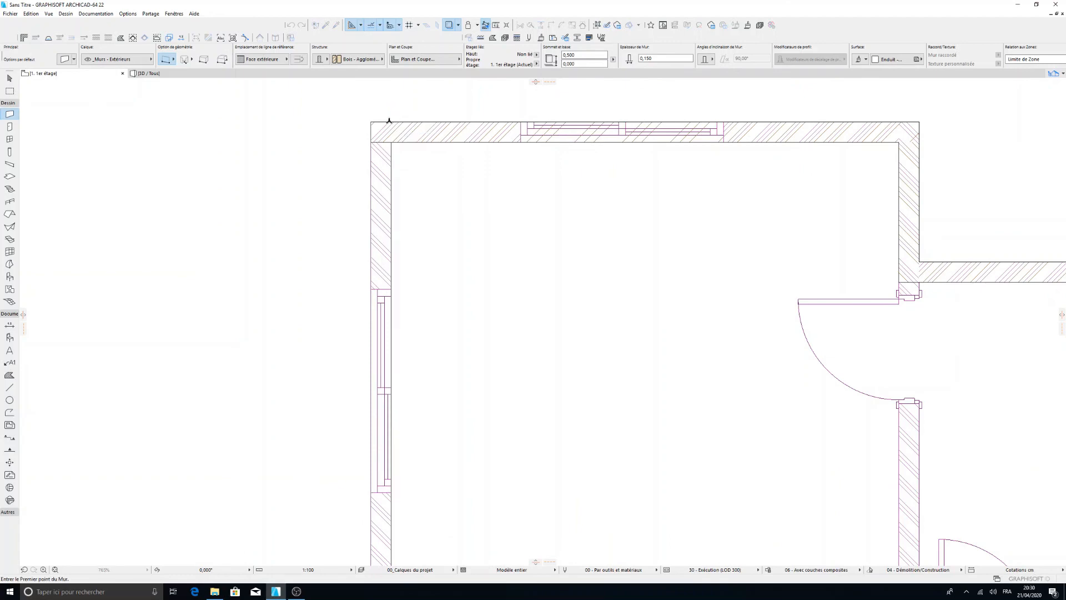
Check the first-storey wall junctions in plan, and examine the terrace side and roof-edge walls in the 3D view
scroll(407, 112, "down", 6)
scroll(454, 170, "up", 6)
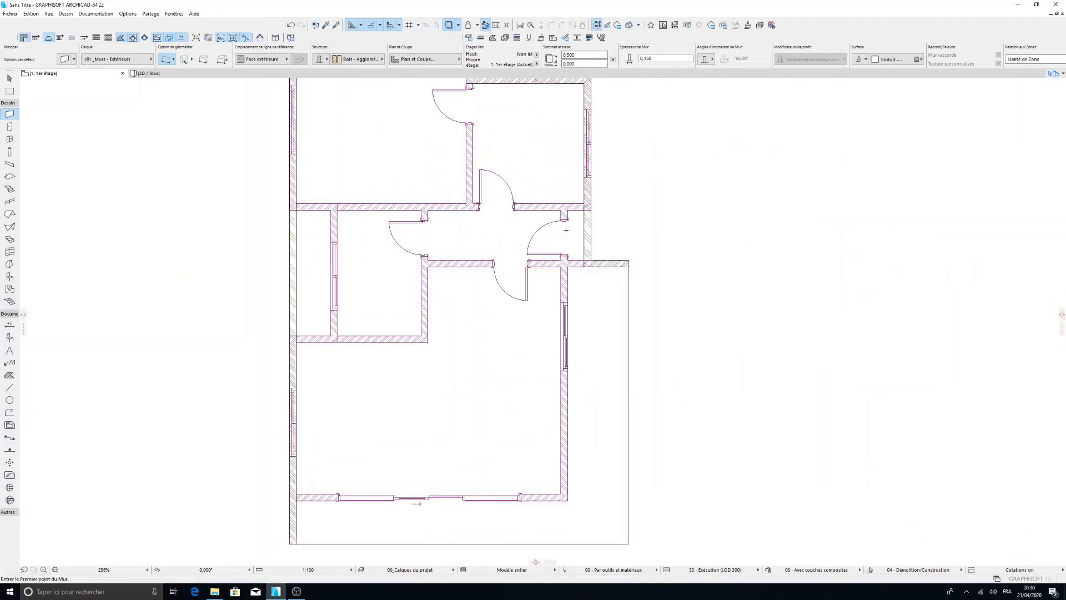
scroll(558, 237, "down", 2)
scroll(558, 236, "up", 5)
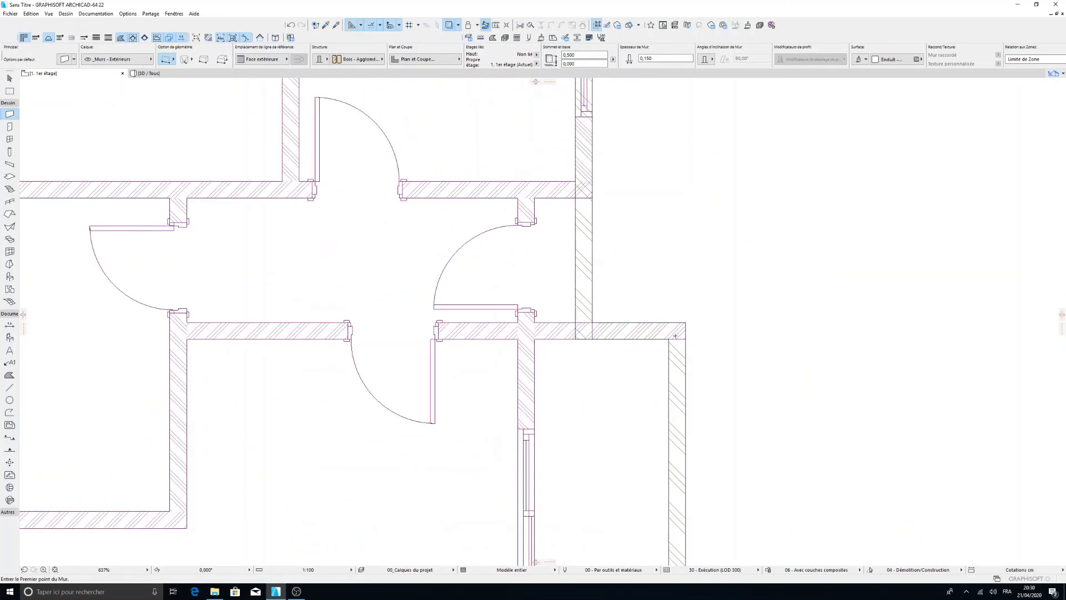
scroll(642, 219, "down", 3)
left_click(172, 76)
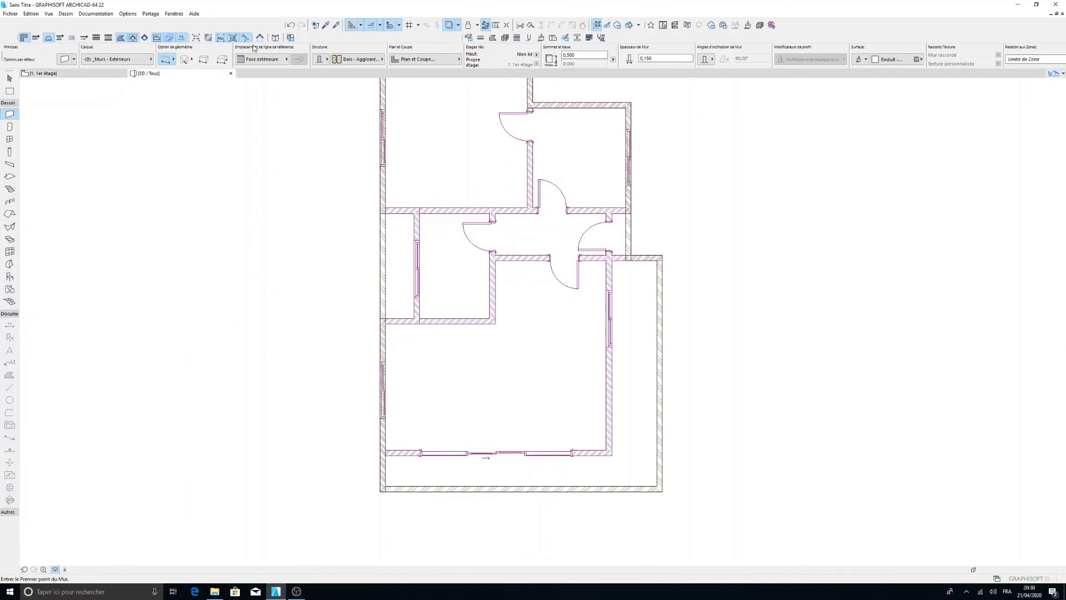
scroll(511, 306, "up", 5)
middle_click_drag(477, 289, 511, 295)
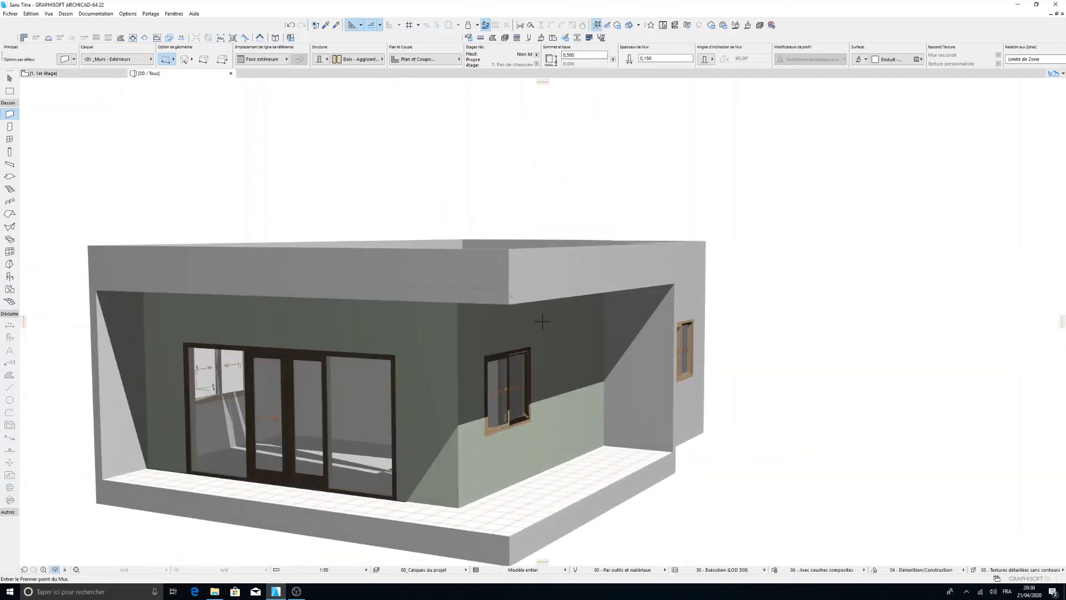
middle_click_drag(346, 285, 350, 313, "shift")
scroll(510, 290, "down", 4)
scroll(524, 329, "up", 4)
middle_click_drag(564, 326, 549, 304)
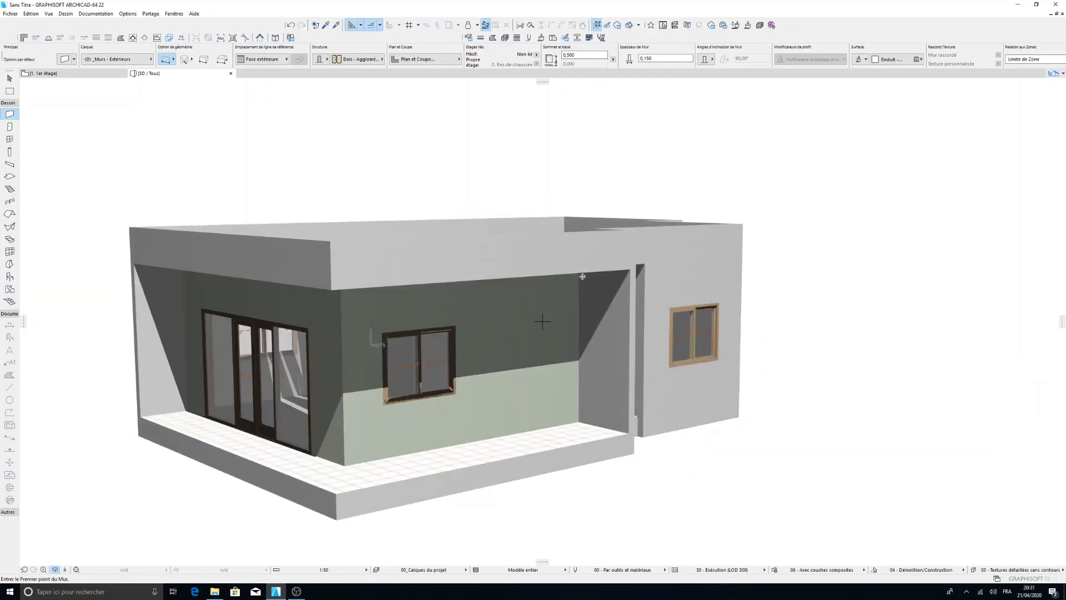
middle_click_drag(593, 354, 497, 370, "shift")
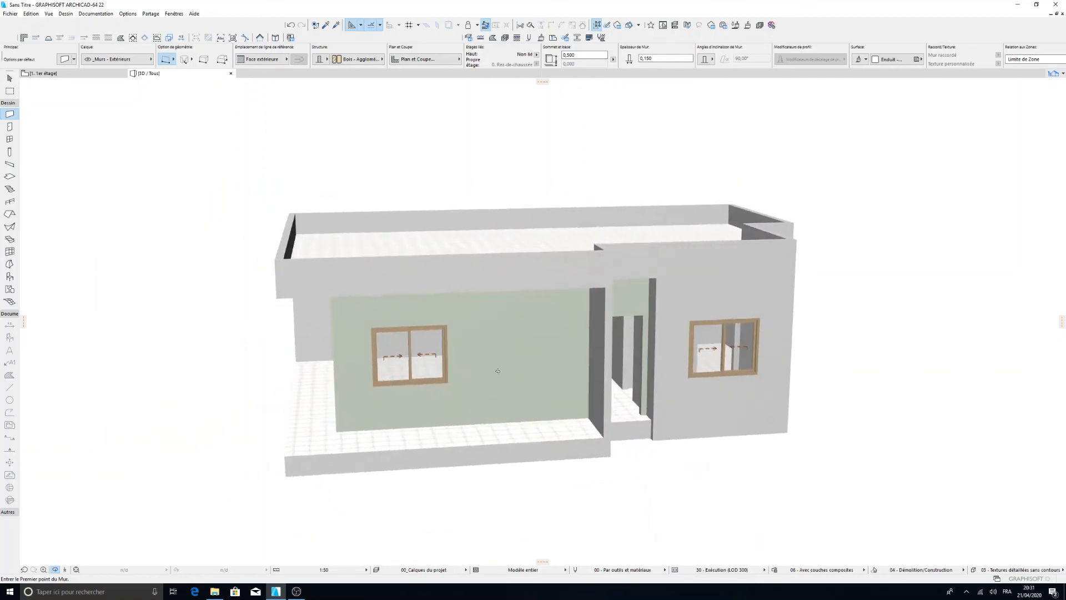
Examine the remaining facades, windows and roof-edge walls all around the house in 3D
middle_click_drag(756, 415, 816, 332, "shift")
scroll(838, 329, "up", 5)
left_click_drag(839, 328, 583, 329)
scroll(738, 334, "down", 3)
left_click_drag(738, 334, 466, 334)
left_click_drag(801, 325, 478, 342)
left_click_drag(649, 349, 261, 303)
scroll(508, 317, "up", 4)
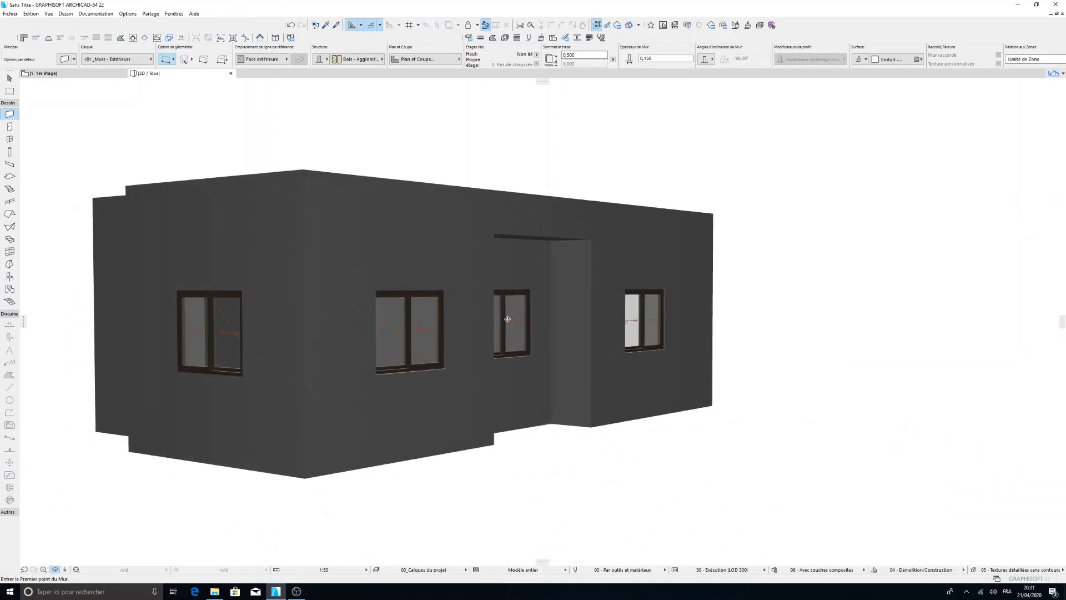
middle_click_drag(517, 317, 667, 401)
left_click_drag(807, 331, 812, 368)
scroll(632, 344, "down", 4)
scroll(813, 368, "up", 3)
scroll(813, 368, "down", 5)
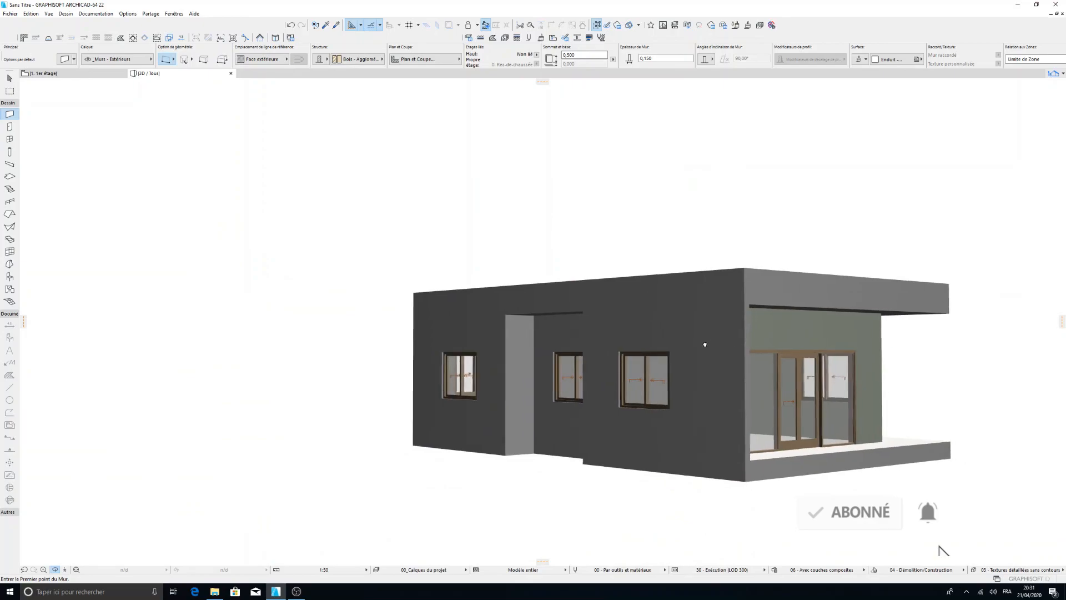